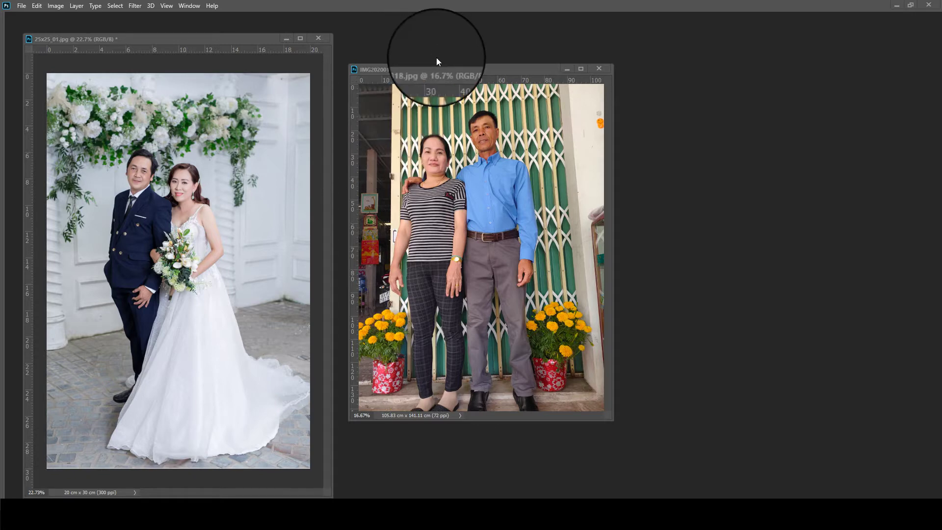
Step: Move the couple's photo window beside the wedding photo and make it the active document
{"action": "left_click_drag", "start_coordinate": [445, 69], "coordinate": [490, 51]}
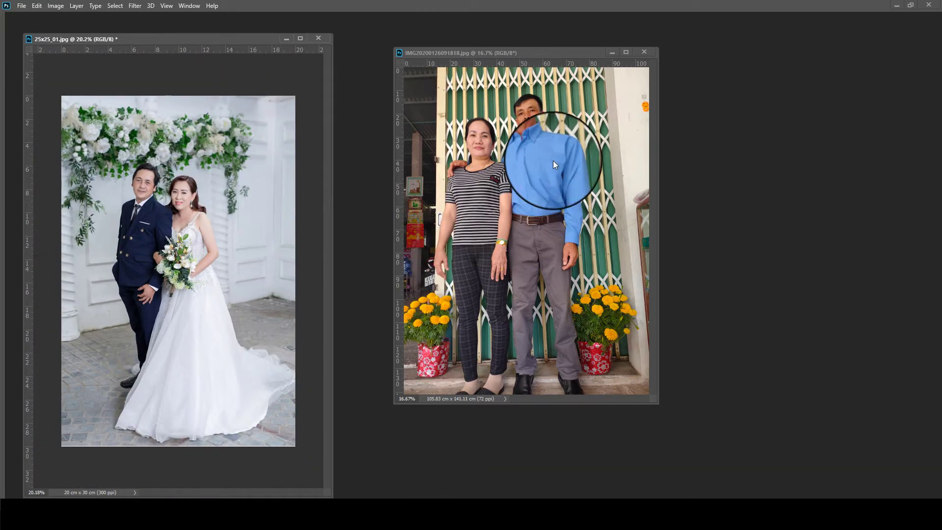
{"action": "left_click", "coordinate": [551, 159]}
{"action": "scroll", "coordinate": [550, 153], "scroll_direction": "up", "scroll_amount": 1}
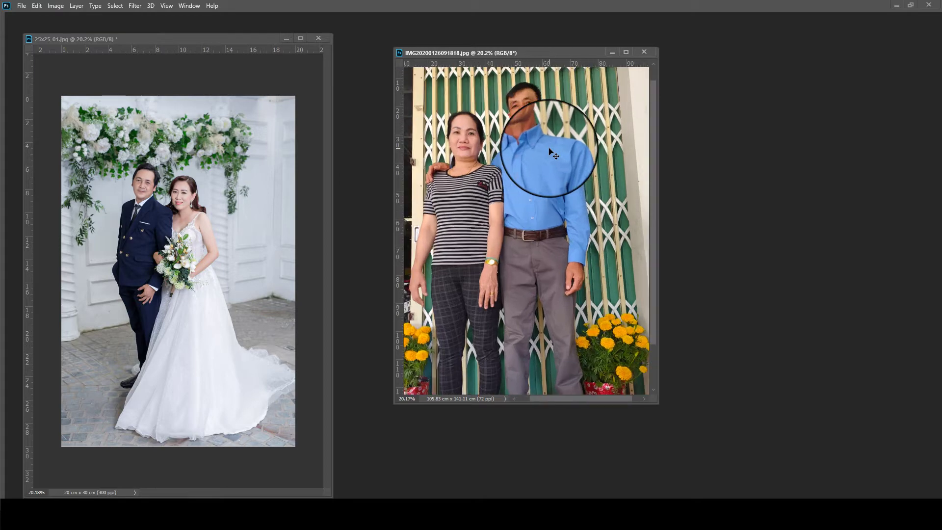
{"action": "scroll", "coordinate": [550, 152], "scroll_direction": "down", "scroll_amount": 2}
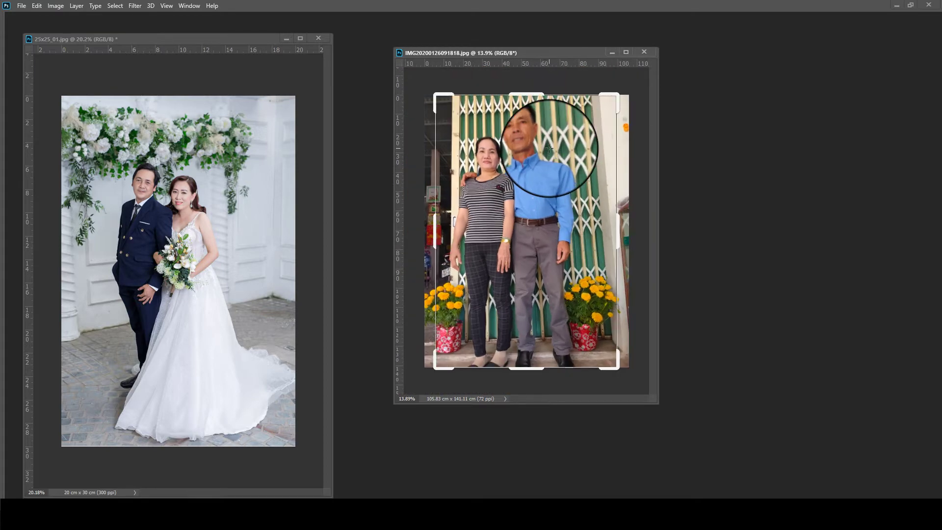
Step: Commit the 20 x 30 cm, 300 ppi crop on the couple's photo and clear a stray selection
{"action": "key", "text": "Return"}
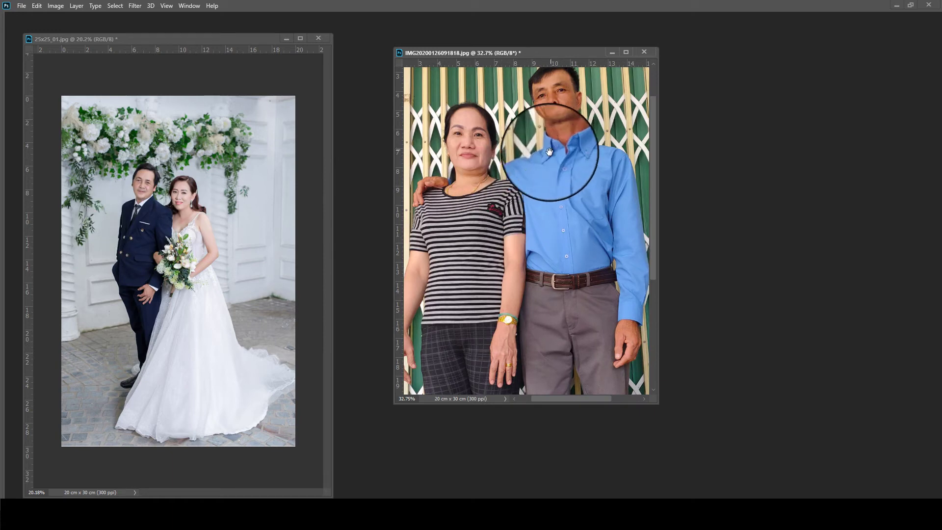
{"action": "scroll", "coordinate": [536, 159], "scroll_direction": "up", "scroll_amount": 5}
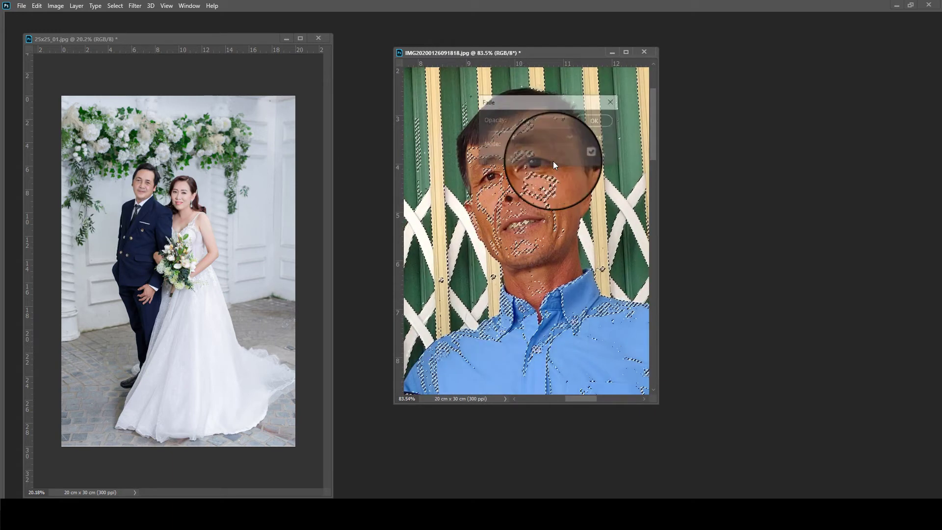
{"action": "key", "text": "ctrl+shift+f"}
{"action": "key", "text": "Return"}
{"action": "key", "text": "ctrl+d"}
{"action": "scroll", "coordinate": [537, 169], "scroll_direction": "up", "scroll_amount": 2}
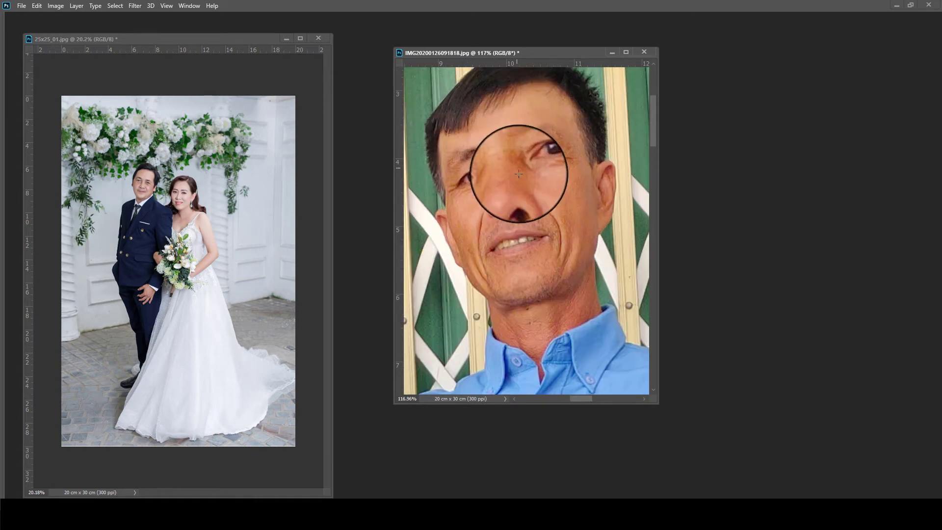
{"action": "scroll", "coordinate": [545, 194], "scroll_direction": "down", "scroll_amount": 5}
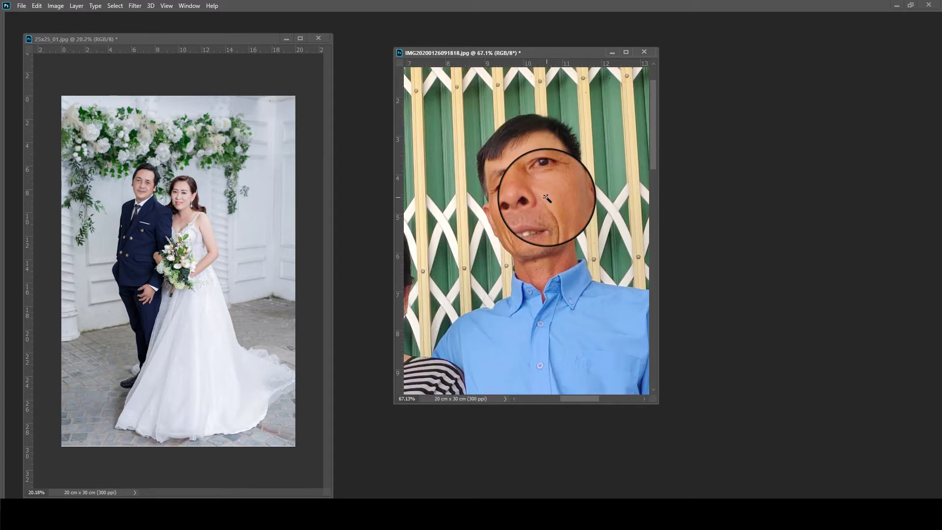
{"action": "scroll", "coordinate": [546, 197], "scroll_direction": "down", "scroll_amount": 3}
{"action": "scroll", "coordinate": [551, 190], "scroll_direction": "up", "scroll_amount": 2}
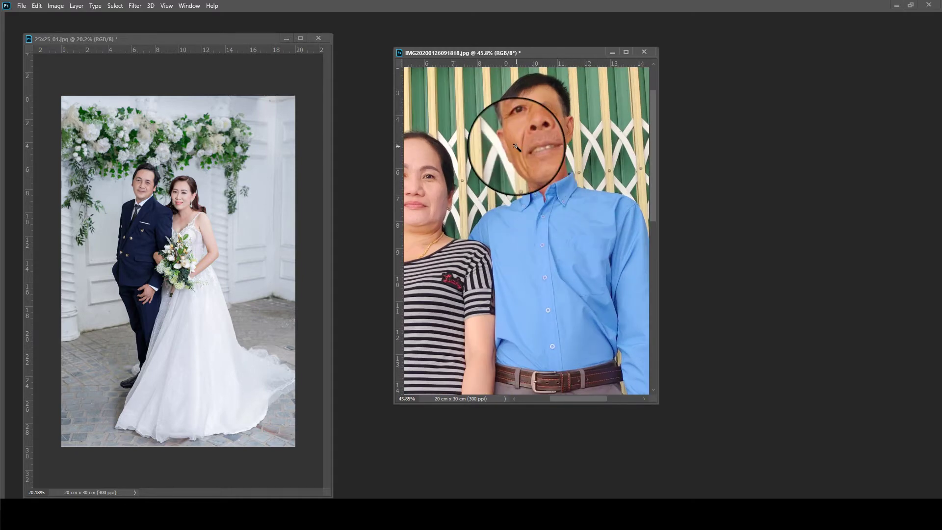
{"action": "scroll", "coordinate": [535, 152], "scroll_direction": "down", "scroll_amount": 3}
{"action": "scroll", "coordinate": [526, 130], "scroll_direction": "up", "scroll_amount": 2}
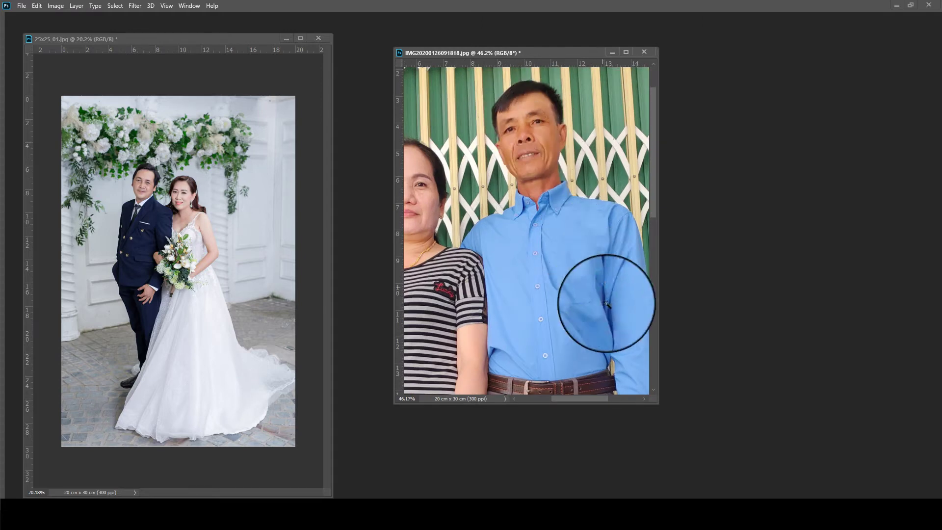
{"action": "scroll", "coordinate": [564, 235], "scroll_direction": "down", "scroll_amount": 1}
{"action": "scroll", "coordinate": [525, 172], "scroll_direction": "up", "scroll_amount": 3}
{"action": "scroll", "coordinate": [548, 122], "scroll_direction": "up", "scroll_amount": 1}
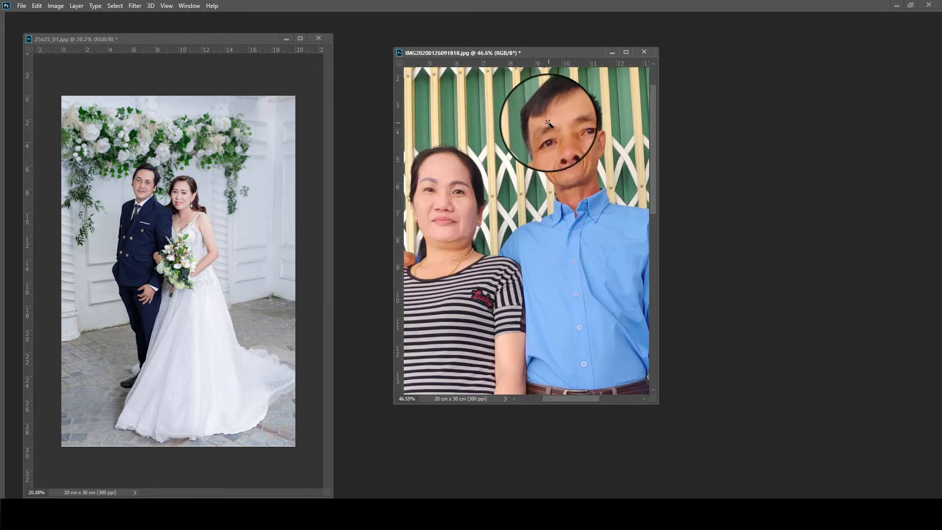
{"action": "scroll", "coordinate": [540, 147], "scroll_direction": "up", "scroll_amount": 1}
{"action": "scroll", "coordinate": [528, 157], "scroll_direction": "up", "scroll_amount": 1}
{"action": "scroll", "coordinate": [434, 213], "scroll_direction": "up", "scroll_amount": 1}
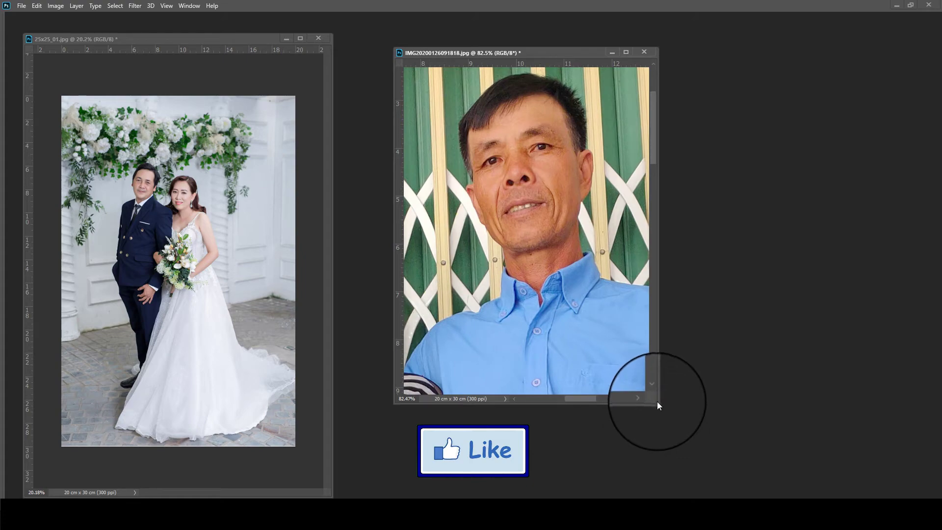
Step: Enlarge the couple photo's window, fit the whole photo in view, and open the Filter menu
{"action": "left_click_drag", "start_coordinate": [824, 492], "coordinate": [823, 479]}
{"action": "key", "text": "ctrl+0"}
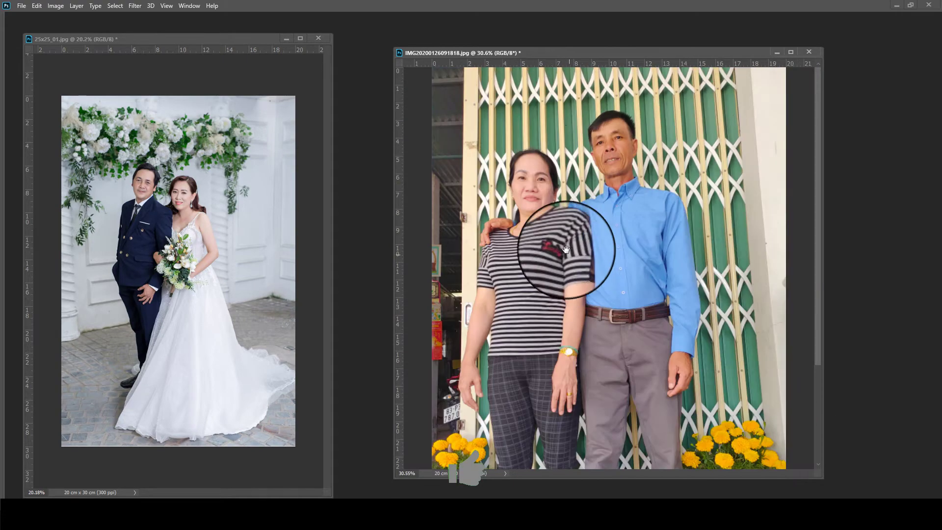
{"action": "scroll", "coordinate": [648, 128], "scroll_direction": "up", "scroll_amount": 5}
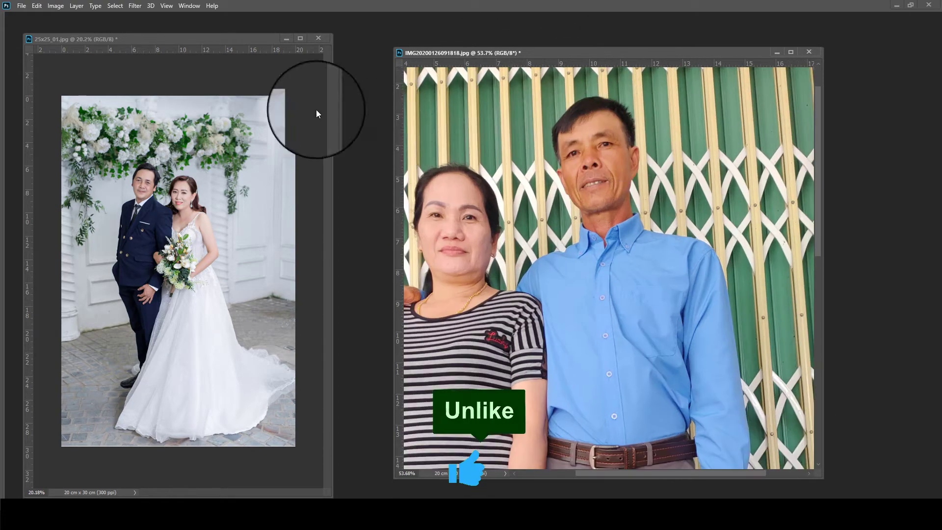
{"action": "left_click", "coordinate": [127, 8]}
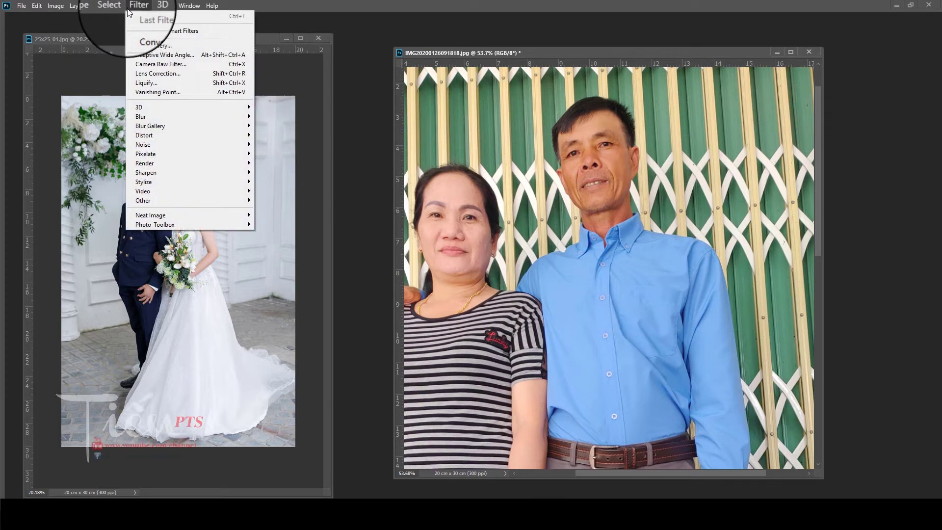
Step: Apply the Camera Raw Filter to the couple's photo with Exposure +0.50 and Vibrance +12
{"action": "left_click", "coordinate": [157, 65]}
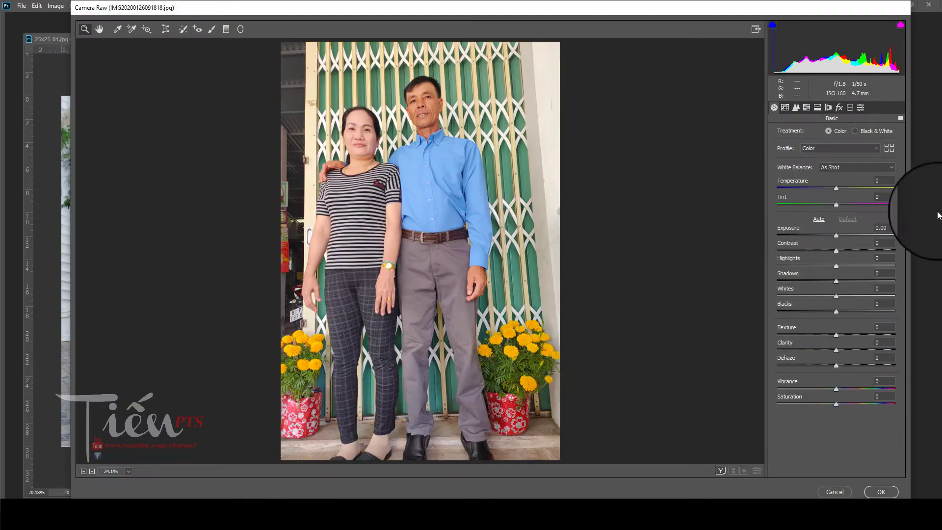
{"action": "left_click", "coordinate": [841, 235]}
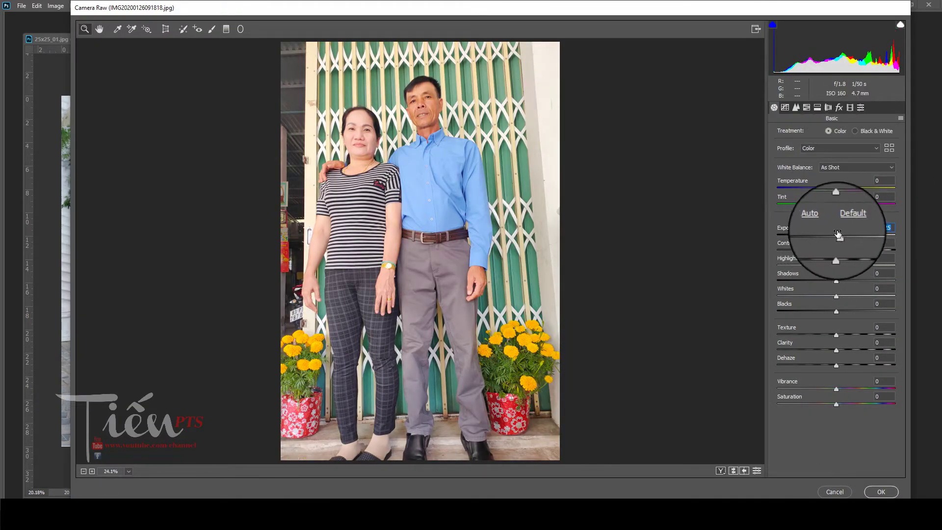
{"action": "left_click", "coordinate": [842, 235]}
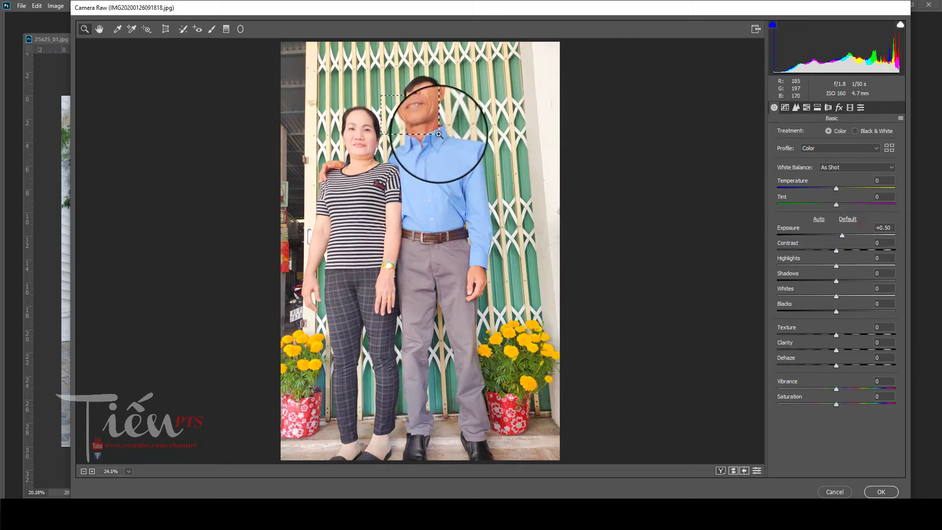
{"action": "left_click_drag", "start_coordinate": [432, 118], "coordinate": [369, 111]}
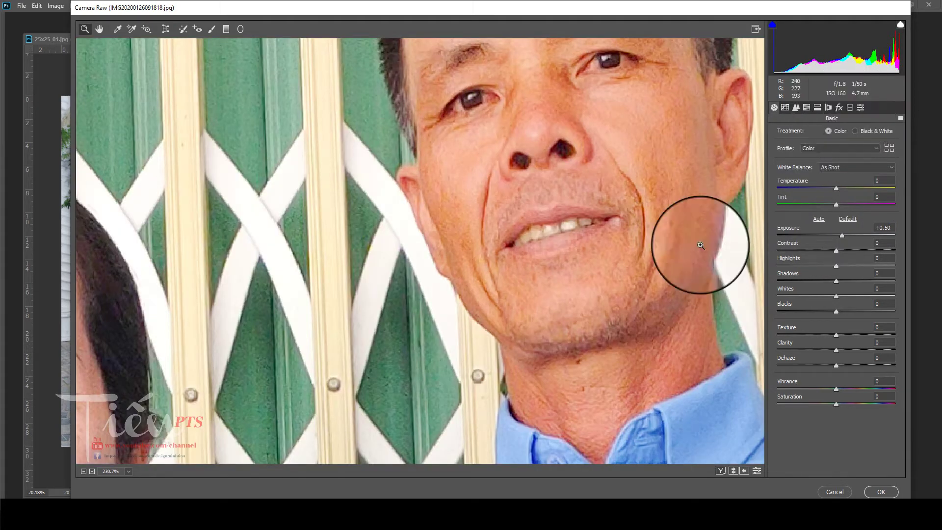
{"action": "left_click", "coordinate": [860, 108]}
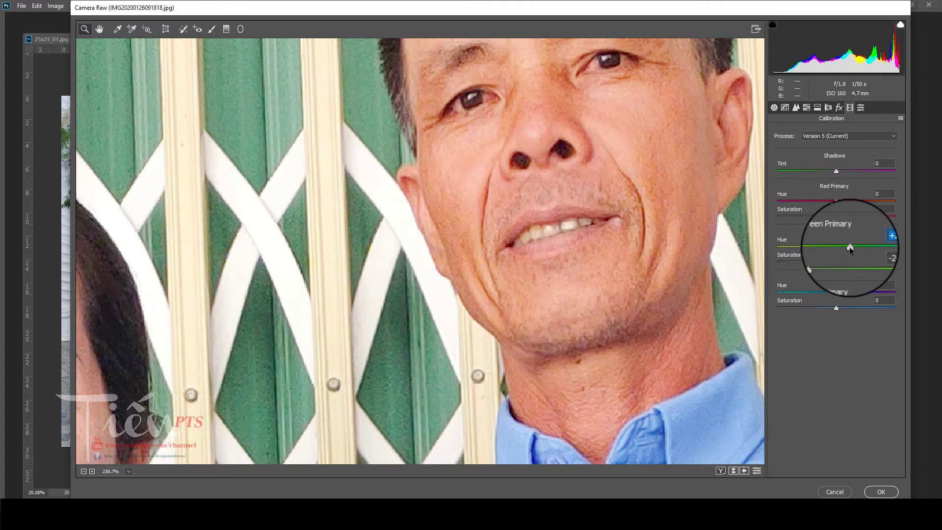
{"action": "left_click", "coordinate": [774, 107]}
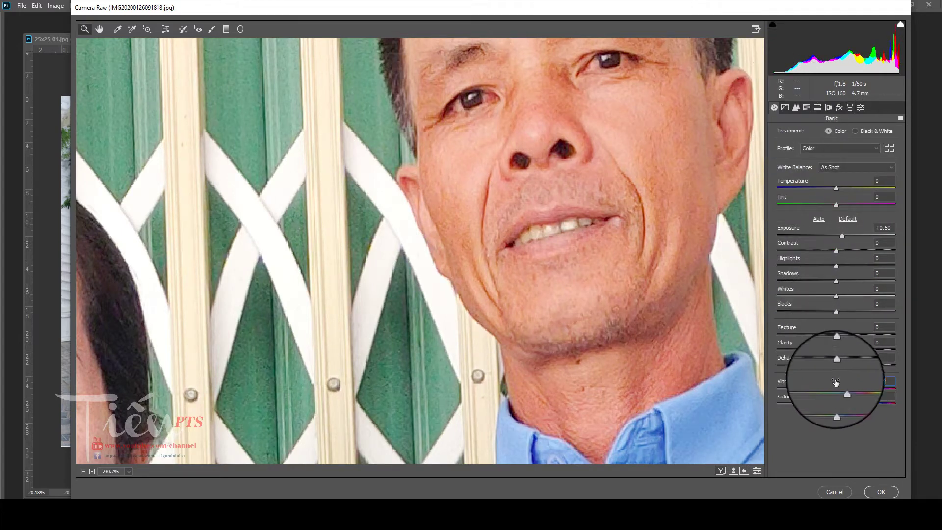
{"action": "right_click", "coordinate": [521, 139]}
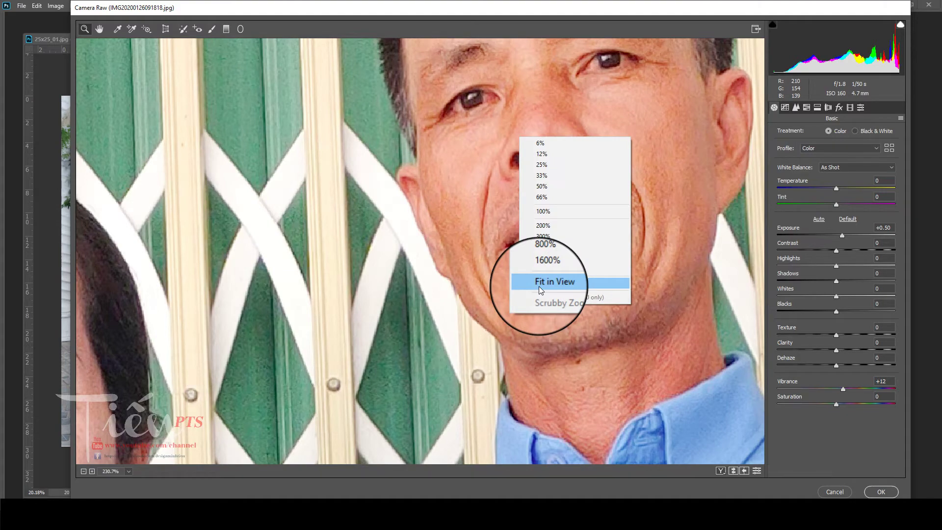
{"action": "left_click", "coordinate": [539, 287]}
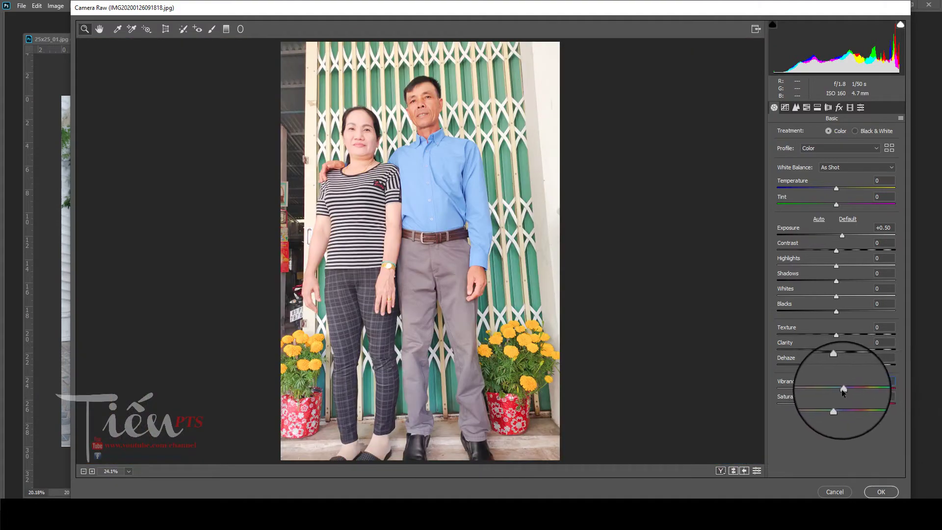
{"action": "left_click", "coordinate": [881, 491]}
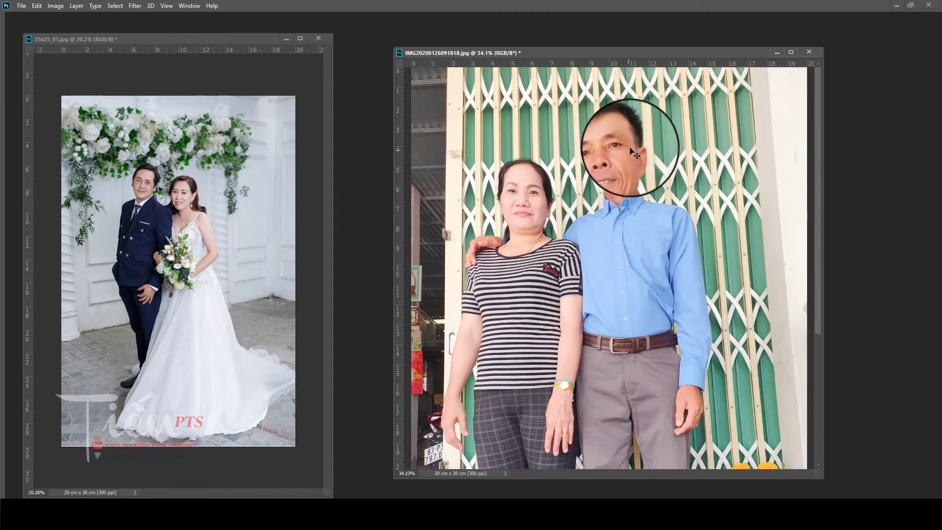
Step: Save the brightened couple's photo, accepting the JPEG options
{"action": "key", "text": "ctrl+s"}
{"action": "key", "text": "Return"}
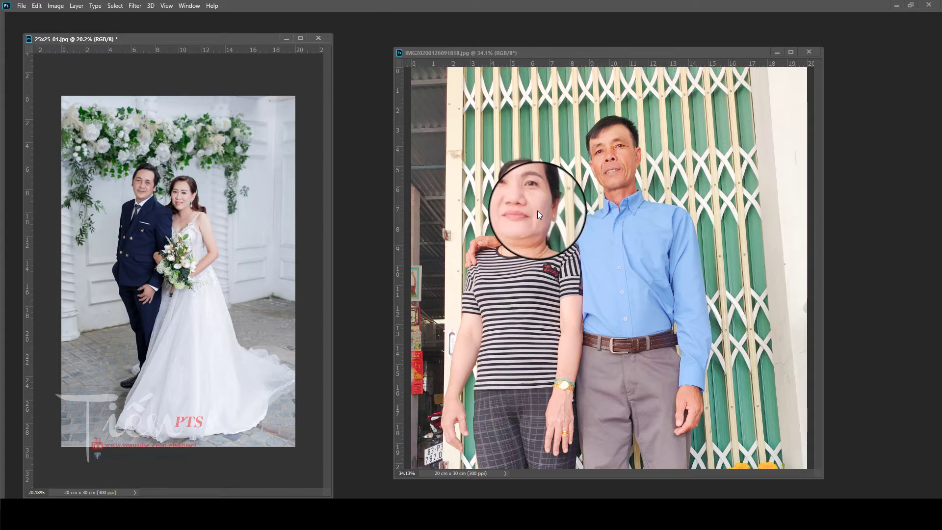
{"action": "scroll", "coordinate": [521, 182], "scroll_direction": "up", "scroll_amount": 3}
Step: Zoom in on the woman's lips and neck and restore the full workspace with panels
{"action": "scroll", "coordinate": [471, 211], "scroll_direction": "up", "scroll_amount": 2}
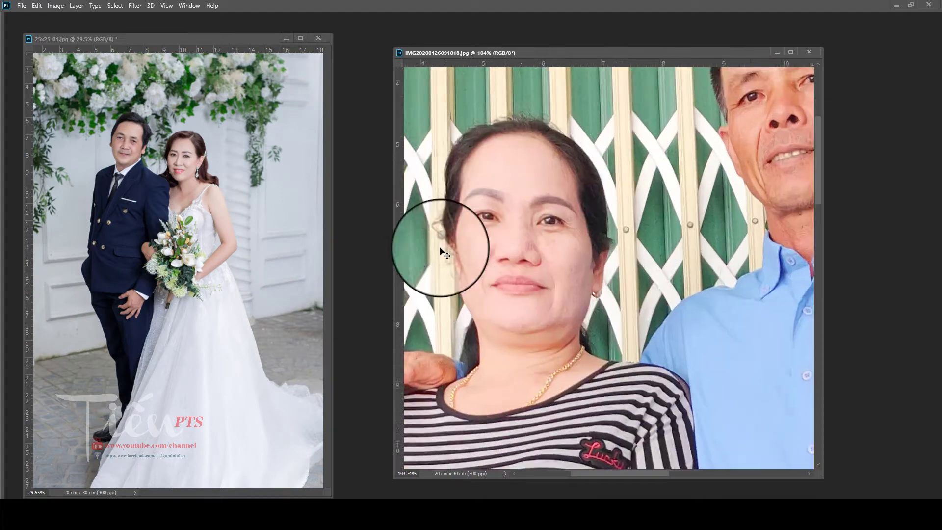
{"action": "scroll", "coordinate": [451, 256], "scroll_direction": "up", "scroll_amount": 2}
{"action": "scroll", "coordinate": [496, 319], "scroll_direction": "up", "scroll_amount": 2}
{"action": "left_click_drag", "start_coordinate": [501, 334], "coordinate": [536, 305]}
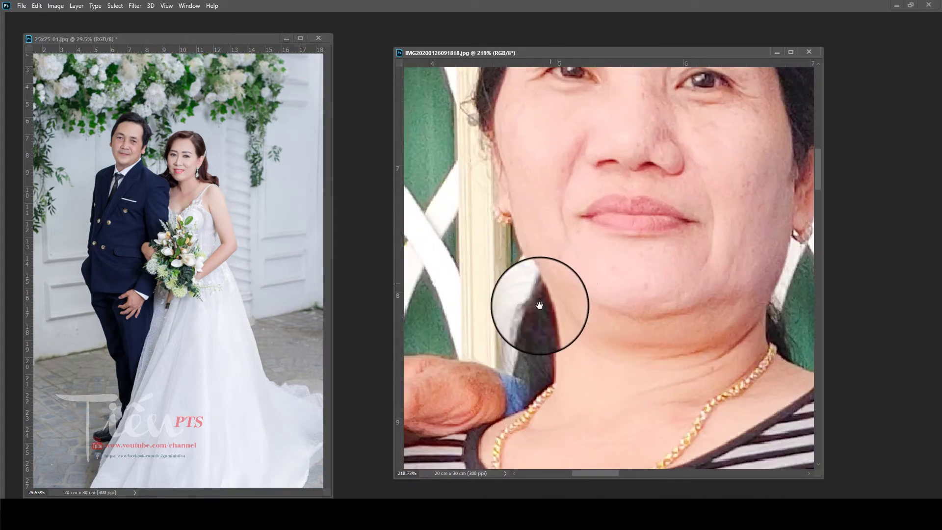
{"action": "scroll", "coordinate": [525, 400], "scroll_direction": "up", "scroll_amount": 1}
{"action": "key", "text": "Tab"}
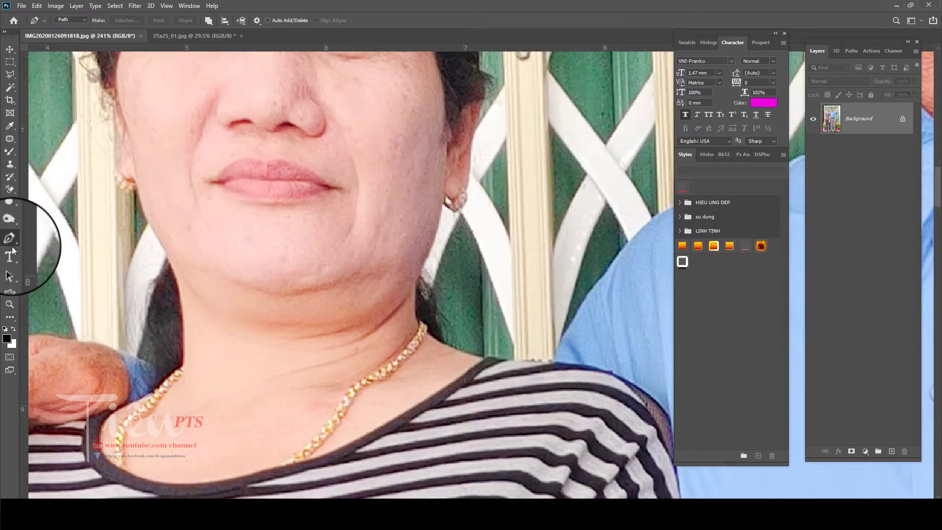
Step: Switch to the Pen tool in Path mode
{"action": "left_click", "coordinate": [12, 248]}
{"action": "right_click", "coordinate": [10, 242]}
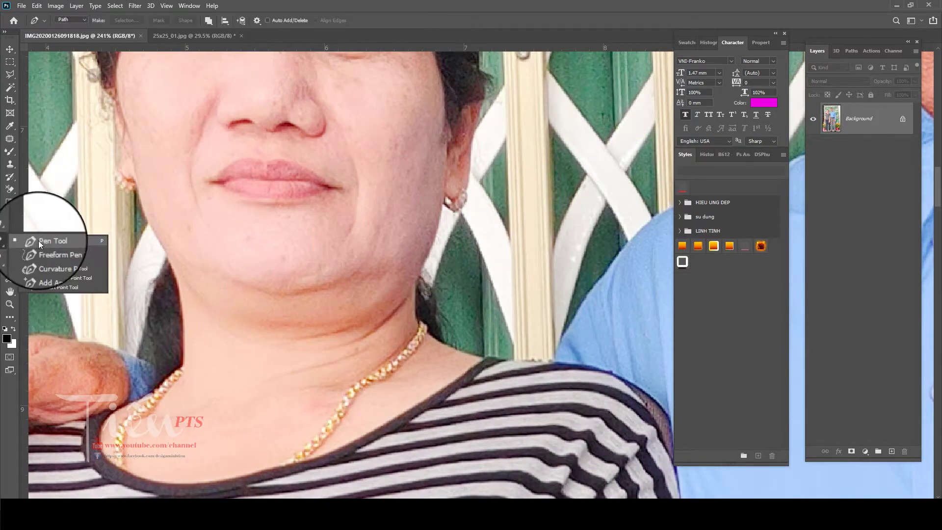
{"action": "left_click", "coordinate": [51, 240]}
{"action": "scroll", "coordinate": [169, 367], "scroll_direction": "up", "scroll_amount": 1}
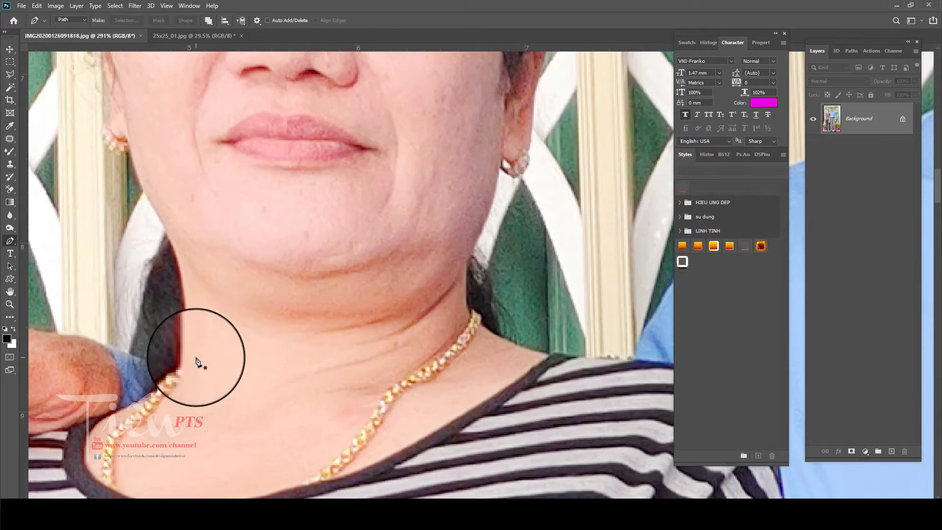
Step: Trace the path up the left side of the woman's neck, hairline and across the top of her hair
{"action": "left_click_drag", "start_coordinate": [185, 365], "coordinate": [187, 326]}
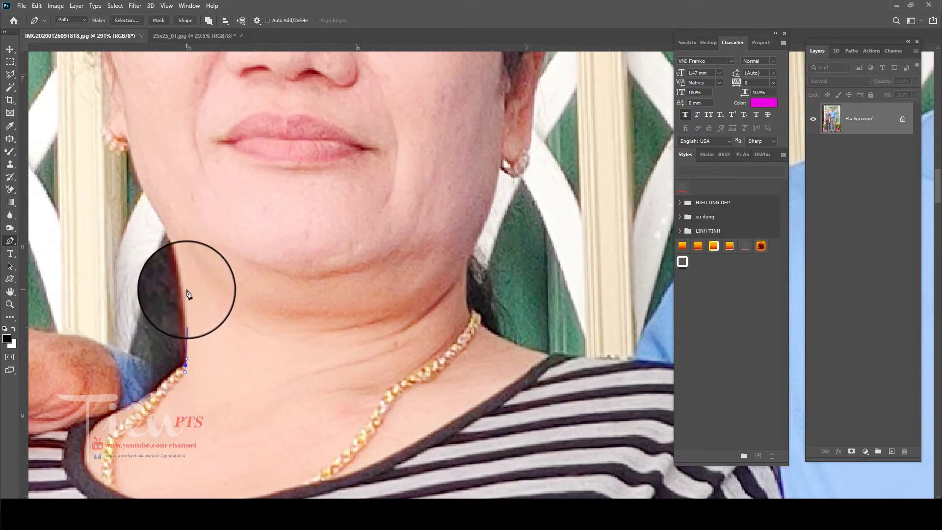
{"action": "left_click_drag", "start_coordinate": [184, 290], "coordinate": [182, 279]}
{"action": "mouse_move", "coordinate": [172, 240]}
{"action": "left_mouse_down"}
{"action": "mouse_move", "coordinate": [221, 330]}
{"action": "mouse_move", "coordinate": [225, 304]}
{"action": "mouse_move", "coordinate": [209, 279]}
{"action": "mouse_move", "coordinate": [182, 274]}
{"action": "left_mouse_up"}
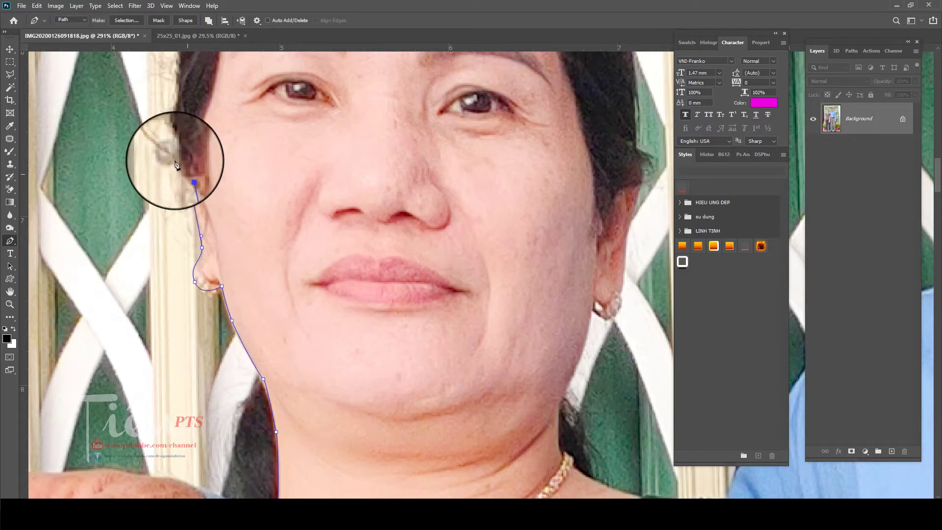
{"action": "mouse_move", "coordinate": [178, 157]}
{"action": "left_mouse_down"}
{"action": "mouse_move", "coordinate": [206, 347]}
{"action": "mouse_move", "coordinate": [206, 308]}
{"action": "left_mouse_up"}
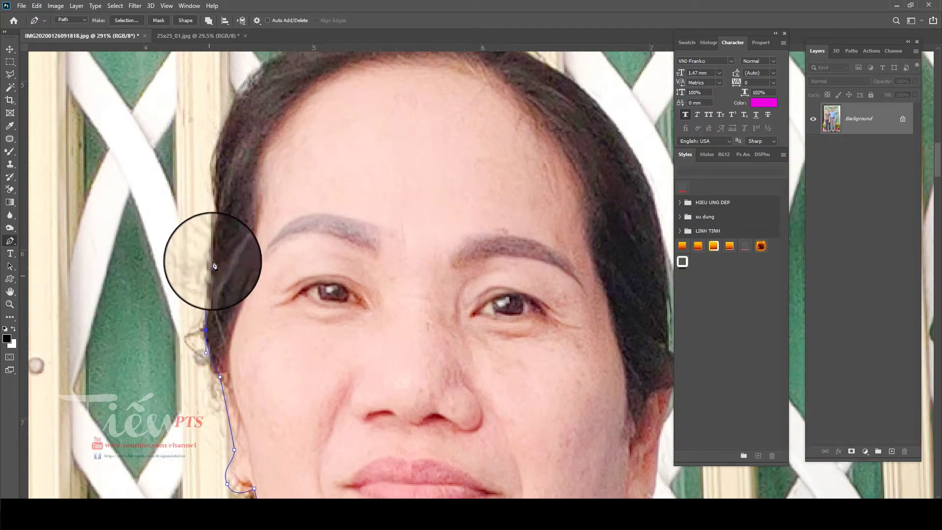
{"action": "left_click_drag", "start_coordinate": [217, 241], "coordinate": [219, 225]}
{"action": "left_click_drag", "start_coordinate": [216, 156], "coordinate": [163, 347]}
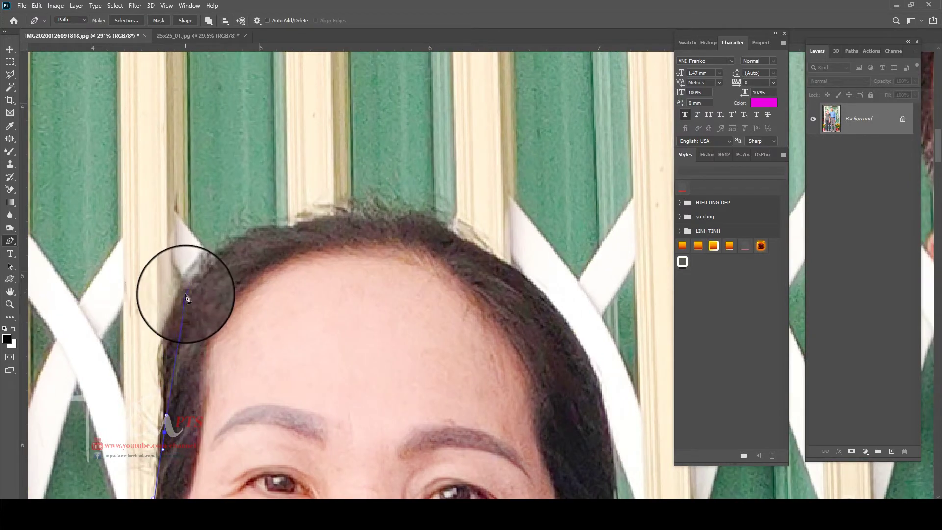
{"action": "left_click_drag", "start_coordinate": [186, 294], "coordinate": [218, 235]}
{"action": "left_click_drag", "start_coordinate": [342, 212], "coordinate": [403, 208]}
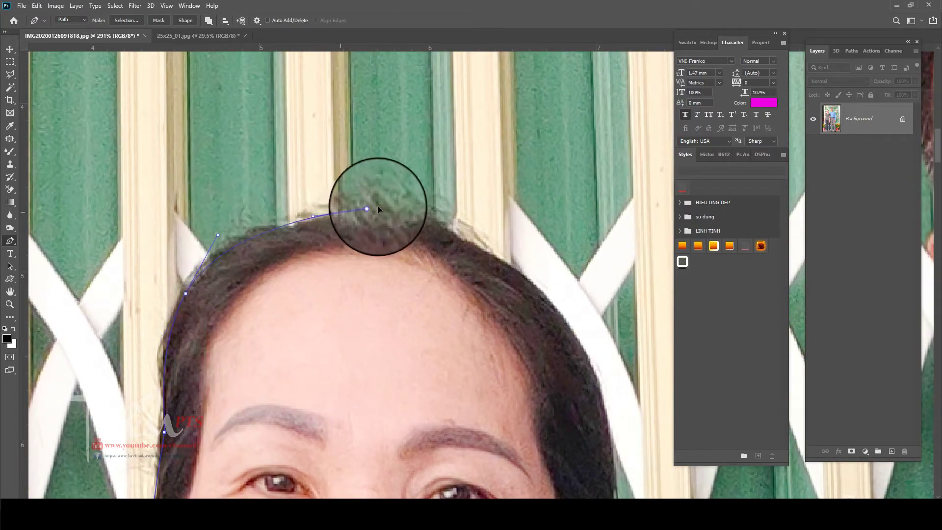
{"action": "left_click", "coordinate": [535, 286]}
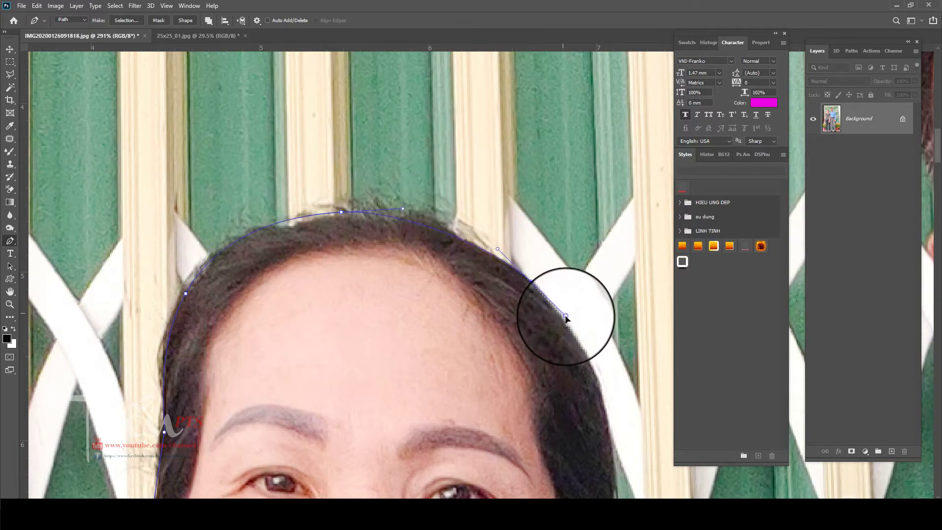
Step: Continue the path down the right edge of her hair, around the ear and earring
{"action": "left_click_drag", "start_coordinate": [566, 319], "coordinate": [328, 130]}
{"action": "left_click", "coordinate": [339, 212]}
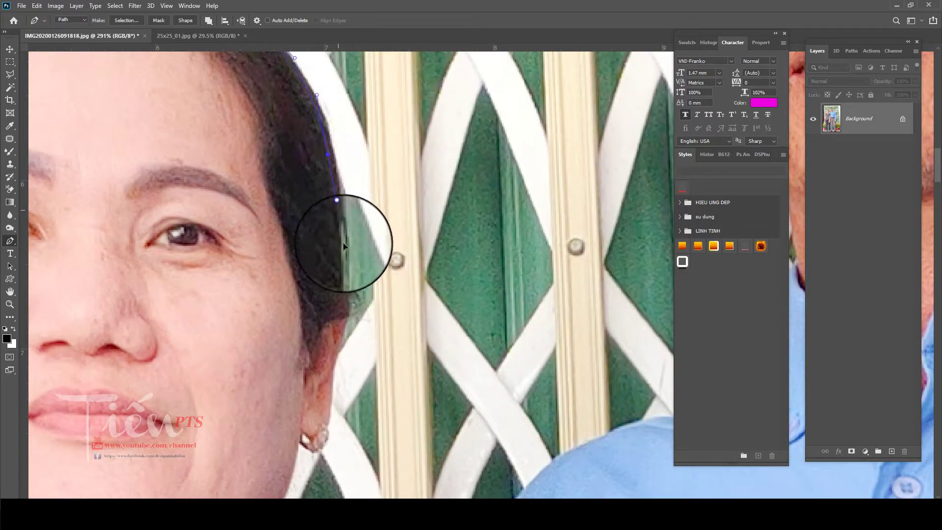
{"action": "left_click", "coordinate": [343, 282]}
{"action": "left_click_drag", "start_coordinate": [343, 294], "coordinate": [392, 178]}
{"action": "left_click", "coordinate": [379, 182]}
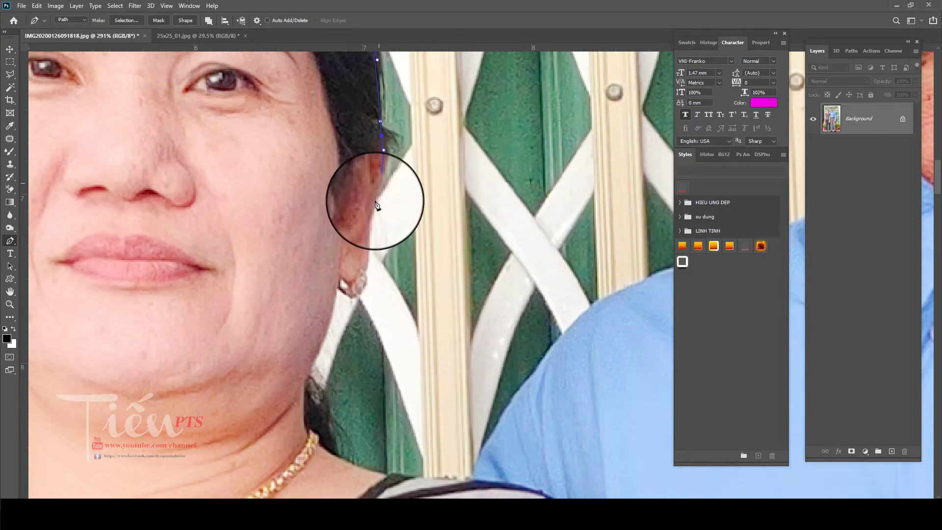
{"action": "left_click", "coordinate": [371, 219]}
{"action": "left_click_drag", "start_coordinate": [371, 255], "coordinate": [371, 270]}
{"action": "left_click", "coordinate": [377, 278]}
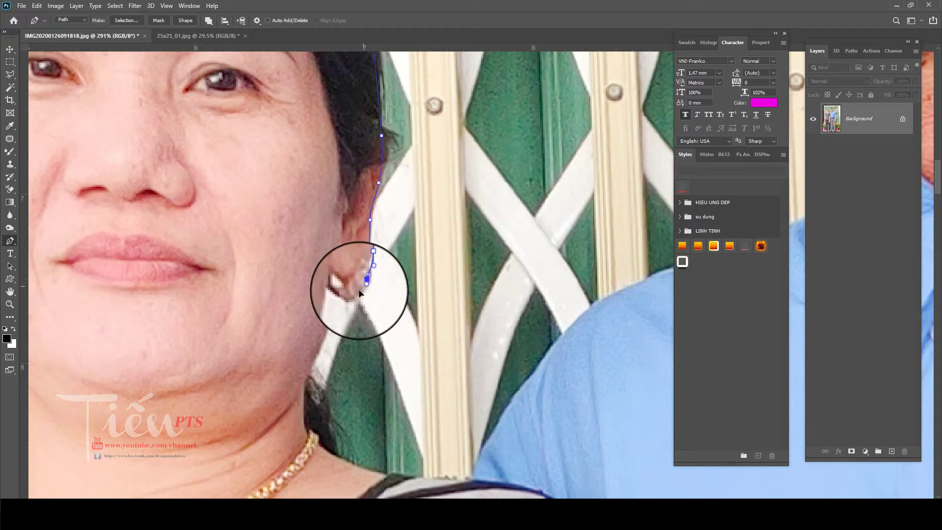
{"action": "left_click", "coordinate": [363, 294]}
{"action": "left_click", "coordinate": [359, 295]}
{"action": "left_click", "coordinate": [338, 293]}
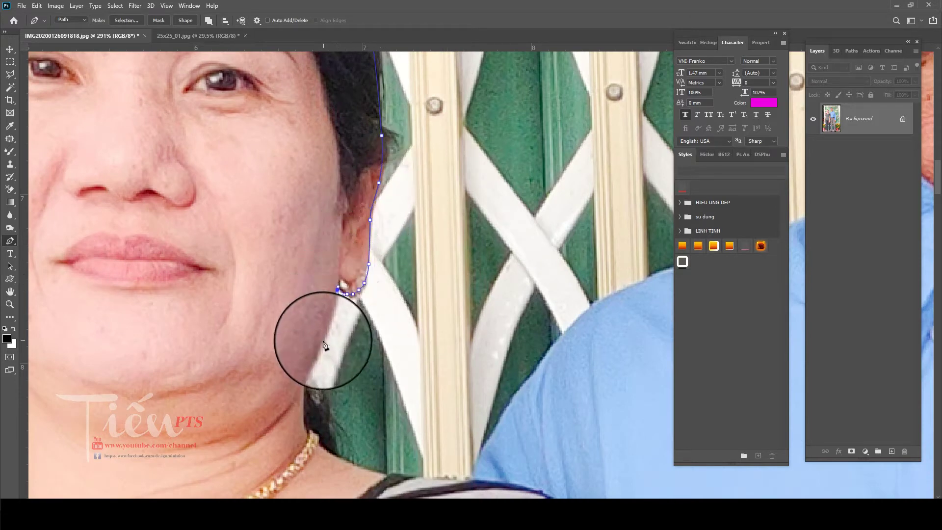
Step: Trace along her jaw, neck and neckline, closing the path at its starting point
{"action": "left_click_drag", "start_coordinate": [316, 353], "coordinate": [309, 366]}
{"action": "left_click_drag", "start_coordinate": [295, 406], "coordinate": [317, 273]}
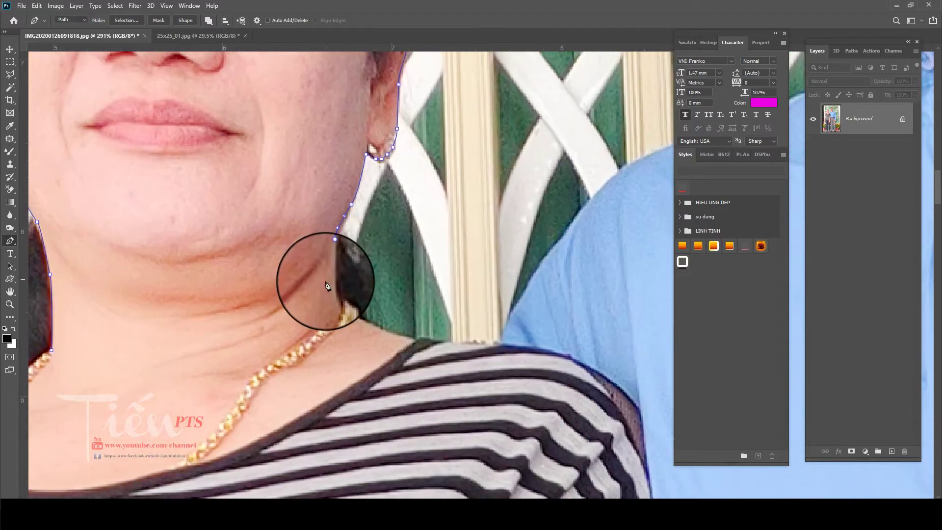
{"action": "left_click", "coordinate": [334, 289]}
{"action": "left_click", "coordinate": [347, 318]}
{"action": "scroll", "coordinate": [346, 316], "scroll_direction": "down", "scroll_amount": 2}
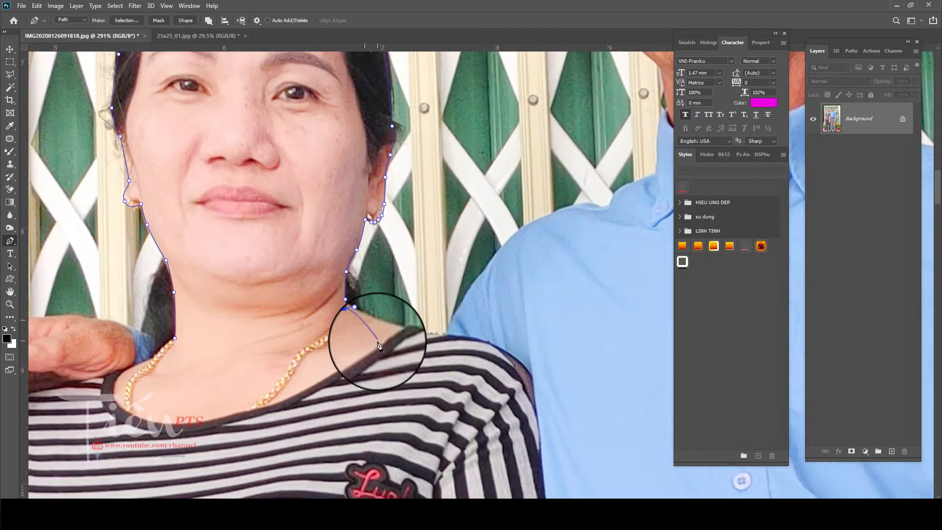
{"action": "left_click", "coordinate": [377, 341]}
{"action": "left_click", "coordinate": [364, 359]}
{"action": "left_click", "coordinate": [318, 380]}
{"action": "left_click_drag", "start_coordinate": [233, 394], "coordinate": [214, 400]}
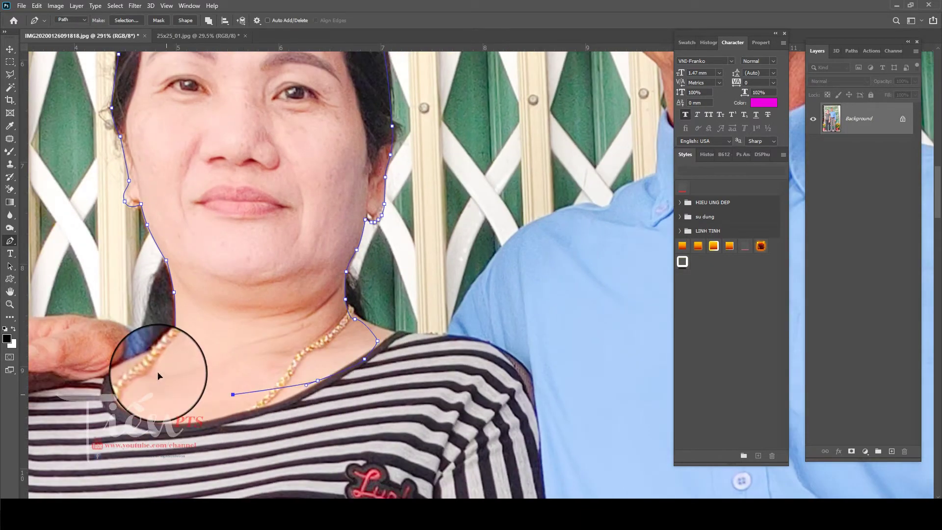
{"action": "left_click", "coordinate": [175, 338]}
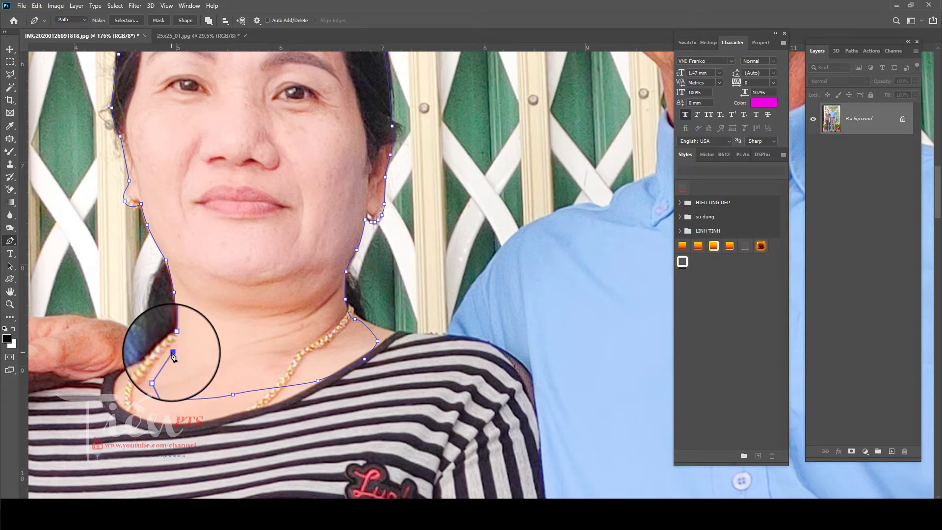
{"action": "left_click_drag", "start_coordinate": [173, 356], "coordinate": [170, 360]}
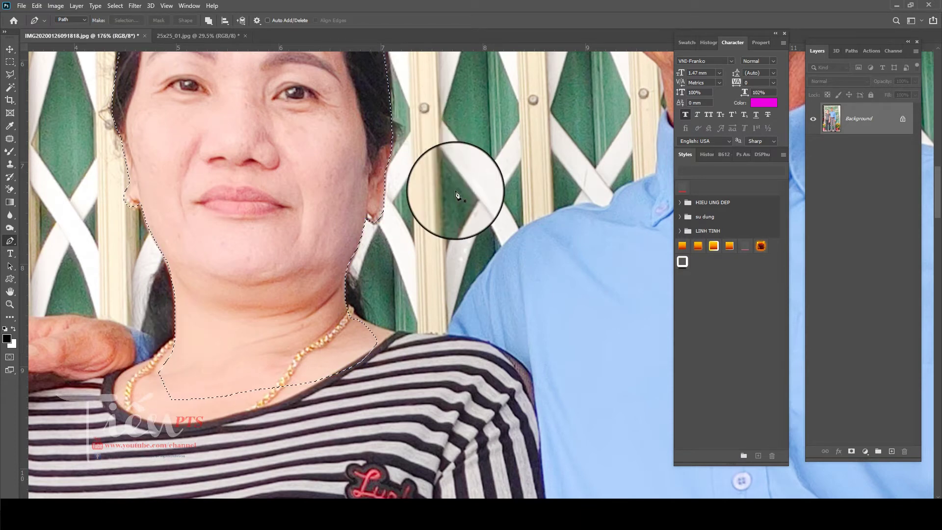
Step: Feather the face selection by 20 px and copy it onto Layer 1
{"action": "key", "text": "shift+F6"}
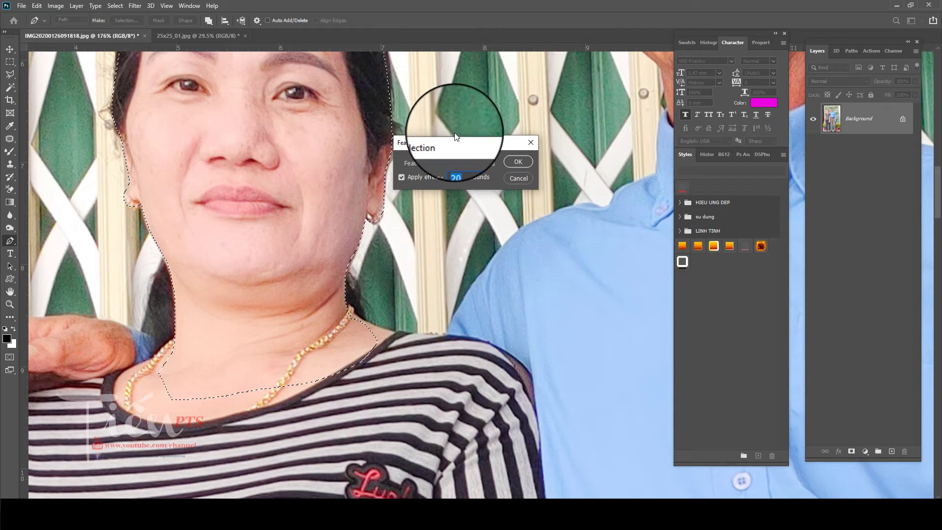
{"action": "key", "text": "Return"}
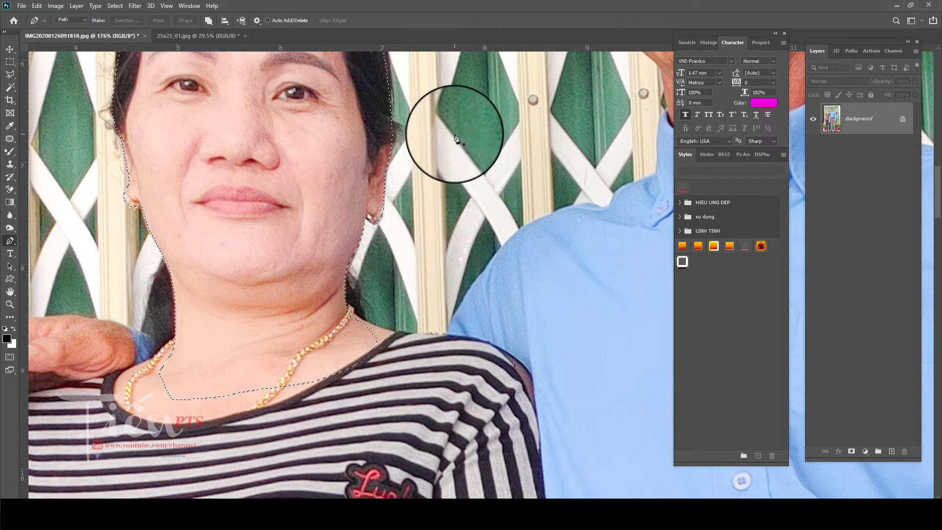
{"action": "key", "text": "ctrl+j"}
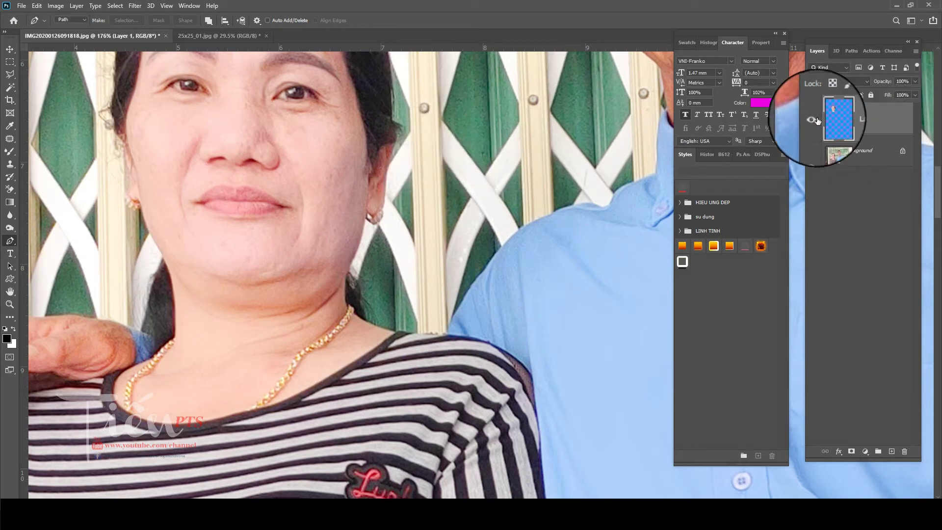
Step: Toggle the Background layer's visibility to check the cut-out, then select the Background layer
{"action": "left_click", "coordinate": [810, 153]}
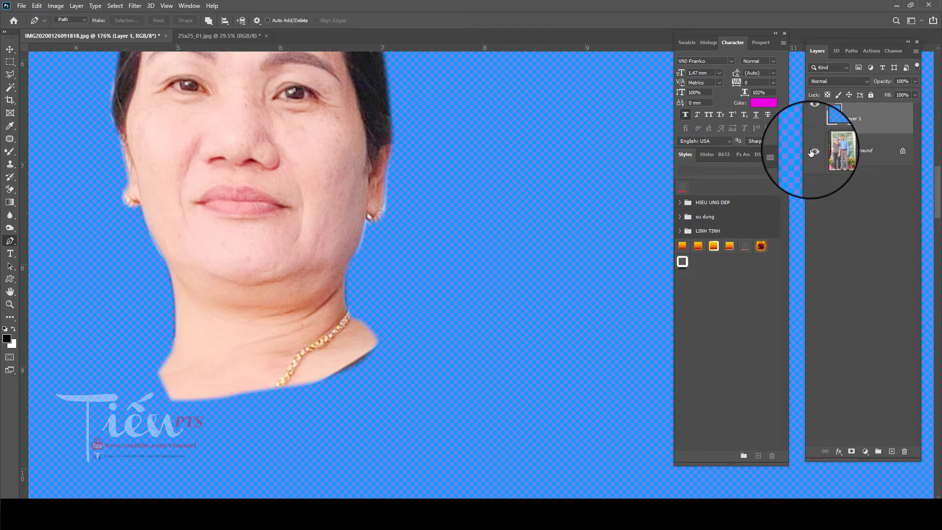
{"action": "left_click", "coordinate": [812, 152]}
{"action": "scroll", "coordinate": [269, 165], "scroll_direction": "up", "scroll_amount": 3}
{"action": "scroll", "coordinate": [269, 164], "scroll_direction": "right", "scroll_amount": 6}
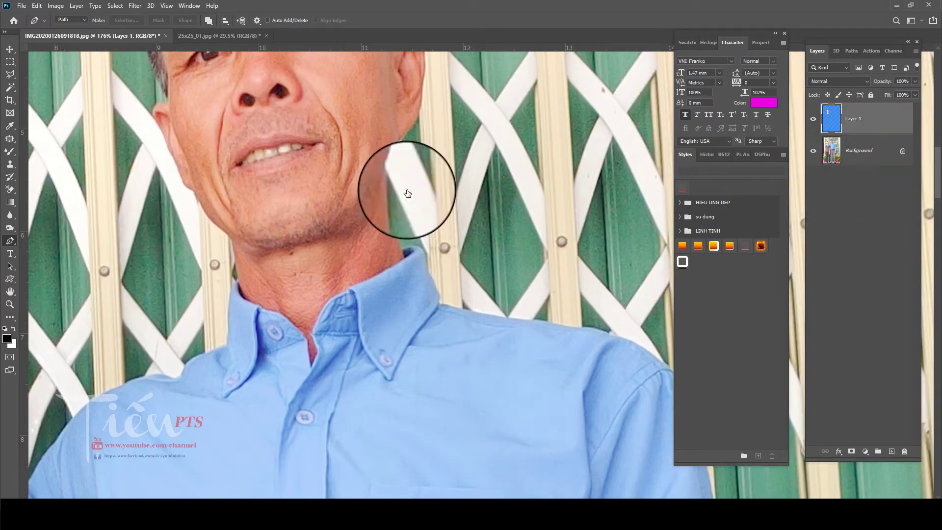
{"action": "key", "text": "alt+bracketleft"}
{"action": "scroll", "coordinate": [267, 299], "scroll_direction": "up", "scroll_amount": 2}
Step: Start the man's outline at the collar and curve it along his jaw up to the ear
{"action": "scroll", "coordinate": [261, 301], "scroll_direction": "up", "scroll_amount": 2}
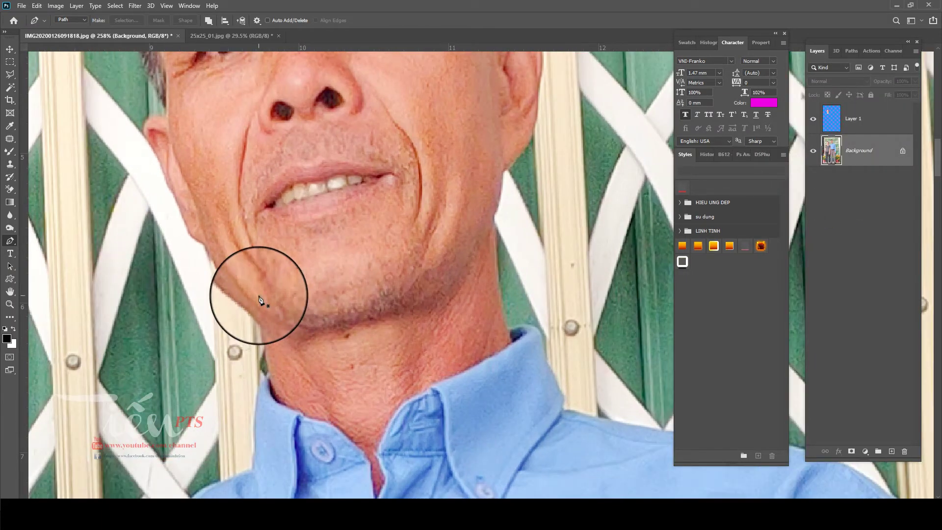
{"action": "left_click", "coordinate": [273, 389]}
{"action": "left_click_drag", "start_coordinate": [202, 273], "coordinate": [274, 366]}
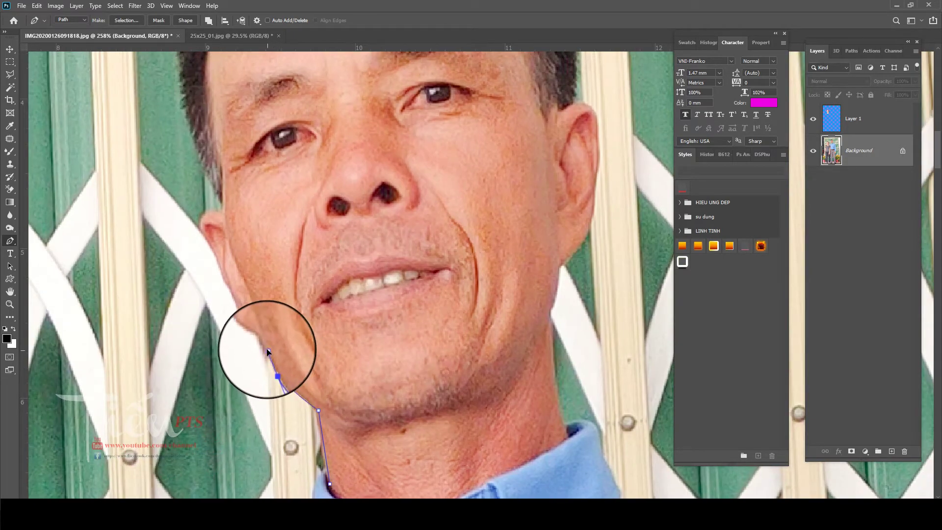
{"action": "mouse_move", "coordinate": [273, 350]}
{"action": "left_mouse_down"}
{"action": "mouse_move", "coordinate": [240, 326]}
{"action": "mouse_move", "coordinate": [233, 292]}
{"action": "left_mouse_up"}
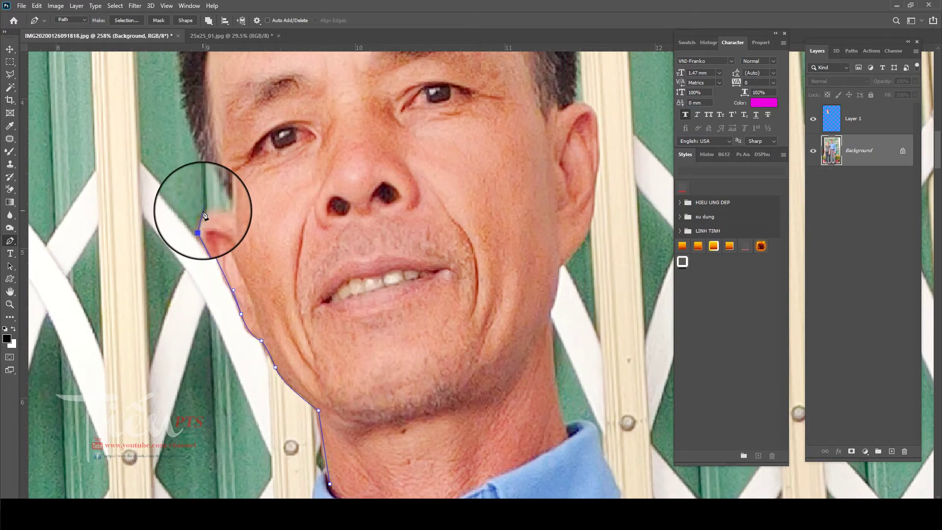
{"action": "left_click_drag", "start_coordinate": [208, 212], "coordinate": [219, 215]}
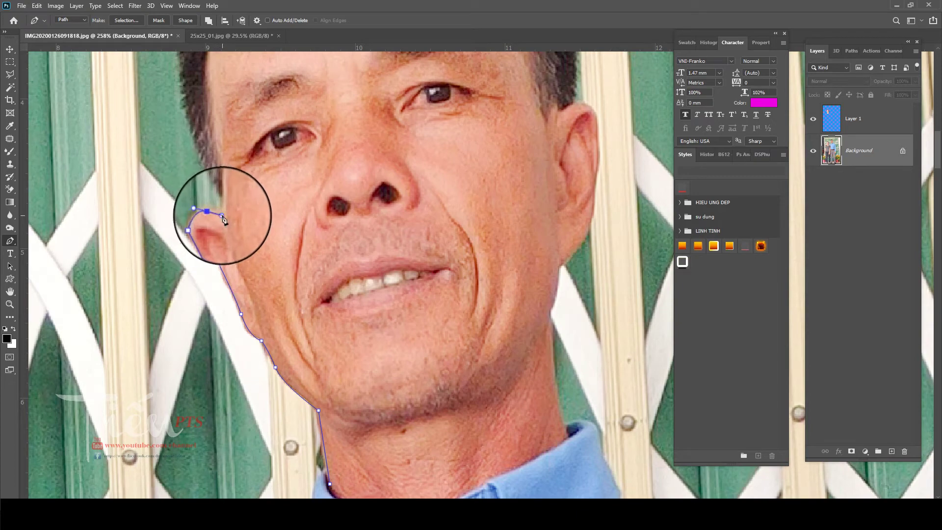
{"action": "left_click", "coordinate": [221, 196]}
{"action": "scroll", "coordinate": [204, 199], "scroll_direction": "up", "scroll_amount": 5}
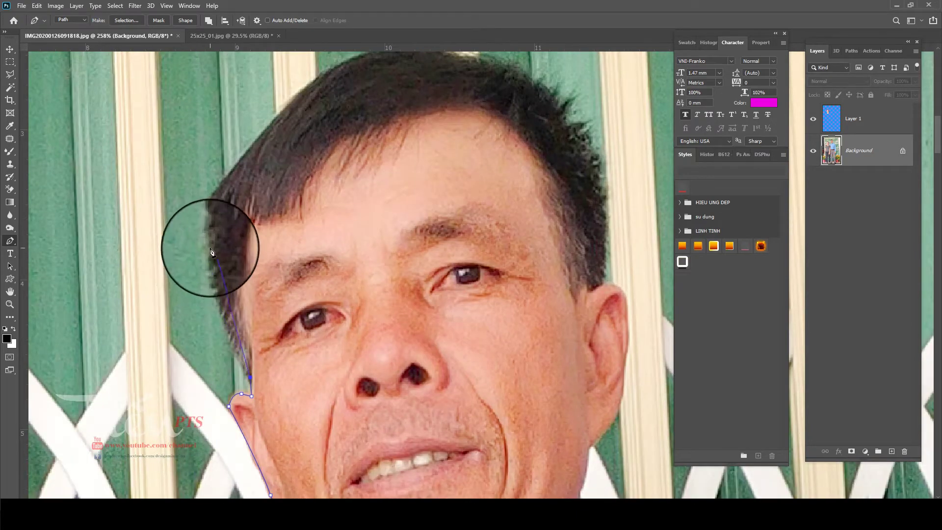
Step: Trace the outline along the man's hairline, over the top and down the right side of his hair
{"action": "left_click", "coordinate": [211, 277]}
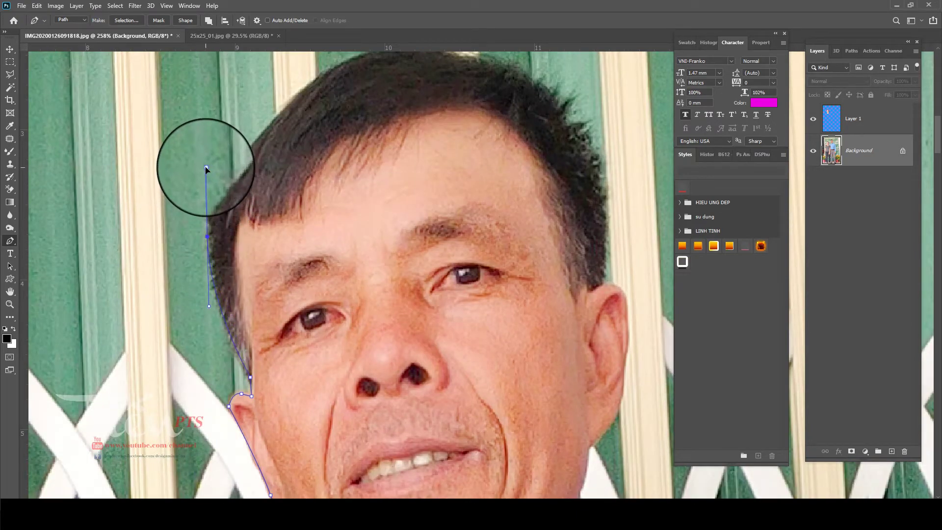
{"action": "left_click_drag", "start_coordinate": [293, 106], "coordinate": [311, 78]}
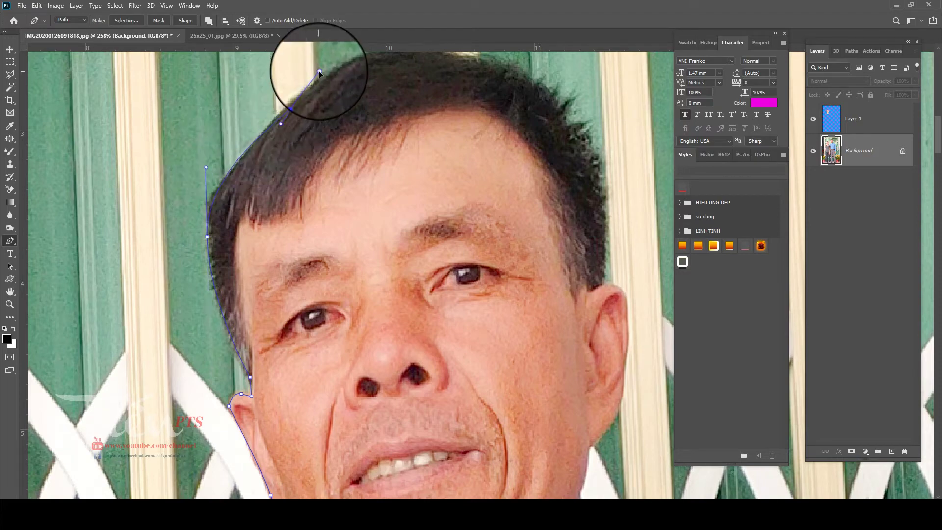
{"action": "scroll", "coordinate": [319, 72], "scroll_direction": "up", "scroll_amount": 3}
{"action": "scroll", "coordinate": [319, 72], "scroll_direction": "right", "scroll_amount": 5}
{"action": "left_click_drag", "start_coordinate": [200, 151], "coordinate": [244, 160]}
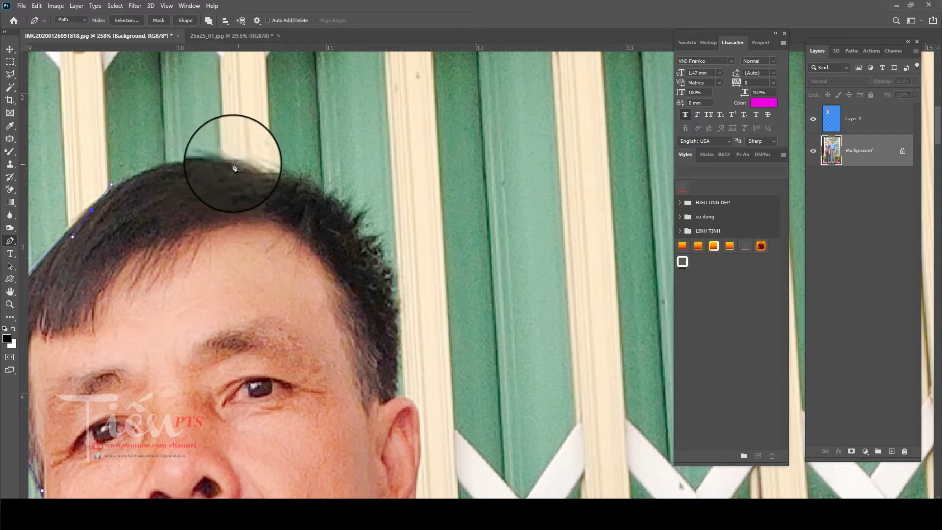
{"action": "left_click_drag", "start_coordinate": [258, 172], "coordinate": [271, 170]}
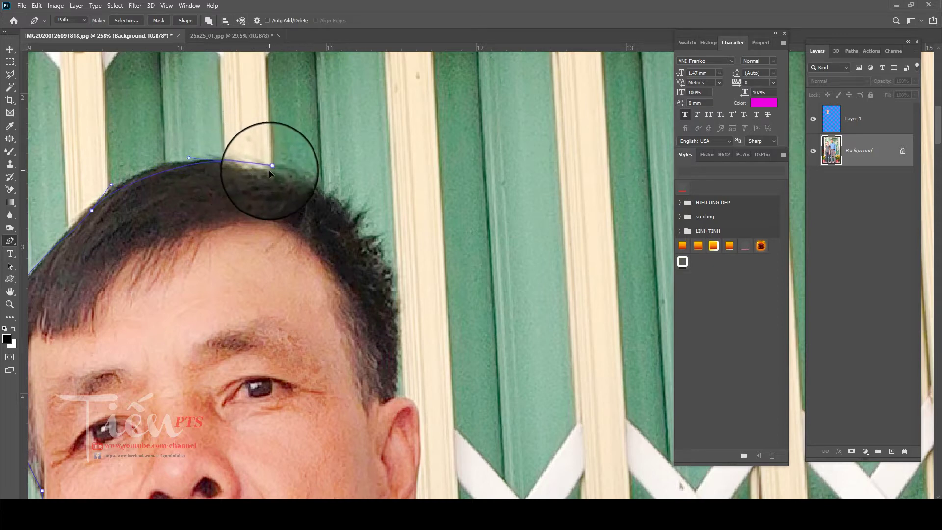
{"action": "left_click", "coordinate": [278, 173]}
{"action": "left_click", "coordinate": [319, 182]}
{"action": "left_click", "coordinate": [348, 212]}
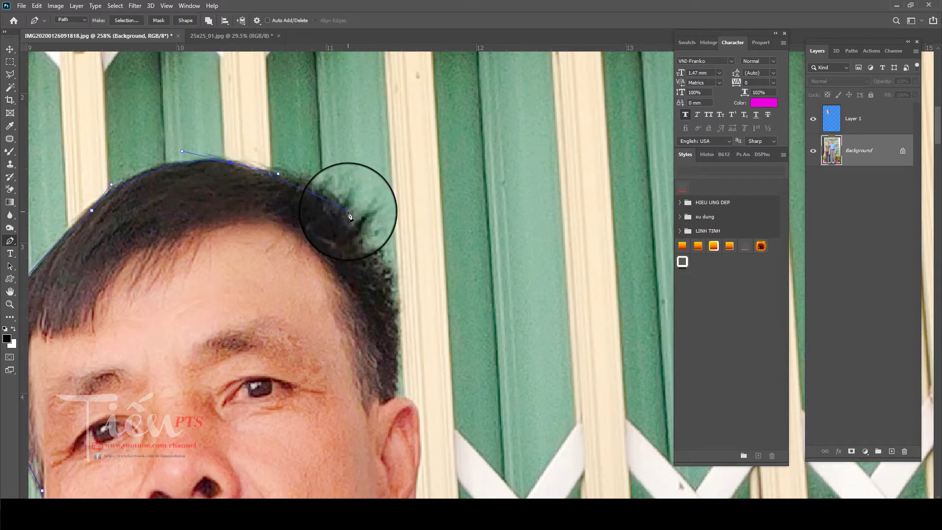
{"action": "left_click", "coordinate": [374, 231]}
{"action": "left_click", "coordinate": [393, 294]}
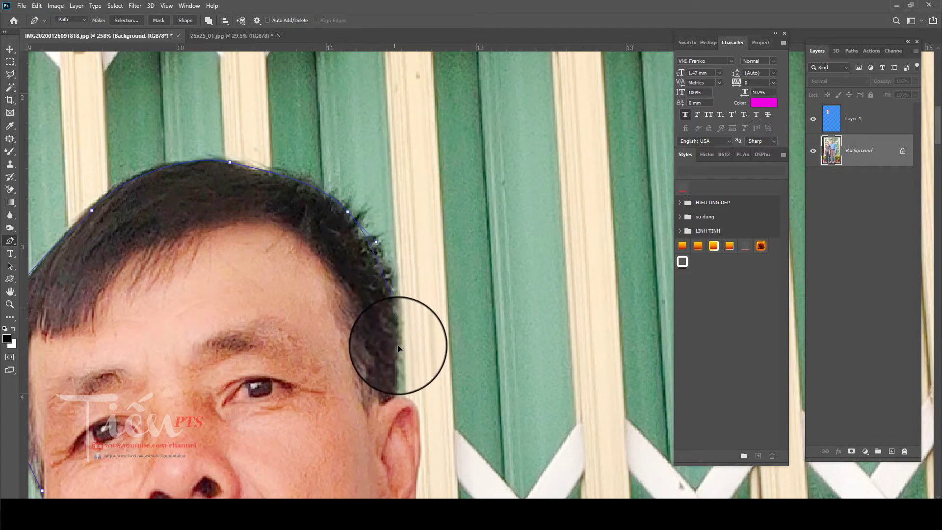
{"action": "scroll", "coordinate": [411, 253], "scroll_direction": "down", "scroll_amount": 5}
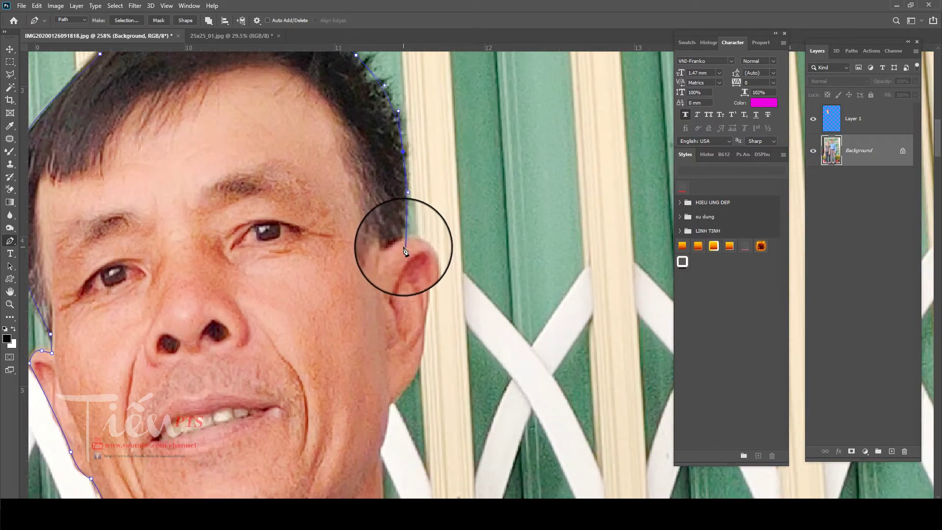
Step: Continue the outline past the ear, down his jaw and neck, and along the collar edge
{"action": "left_click", "coordinate": [403, 246]}
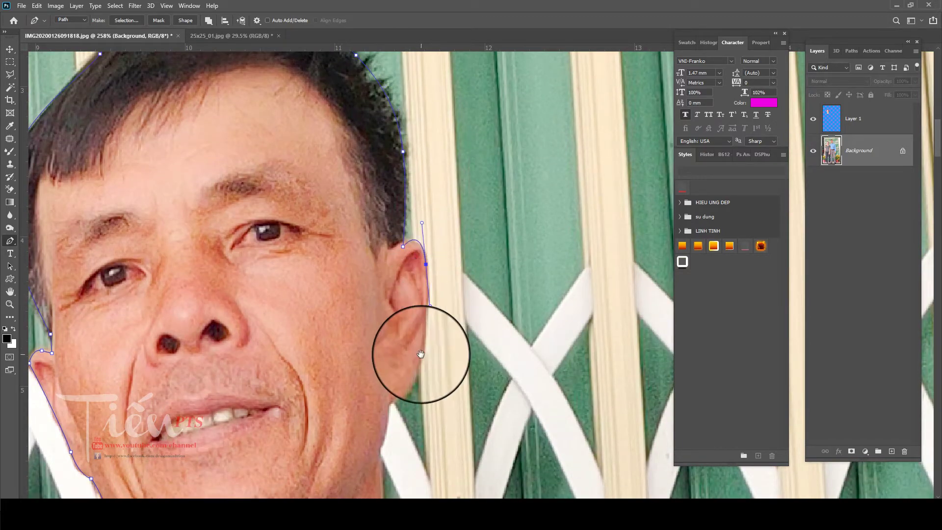
{"action": "mouse_move", "coordinate": [420, 351]}
{"action": "left_mouse_down"}
{"action": "mouse_move", "coordinate": [495, 174]}
{"action": "mouse_move", "coordinate": [461, 261]}
{"action": "left_mouse_up"}
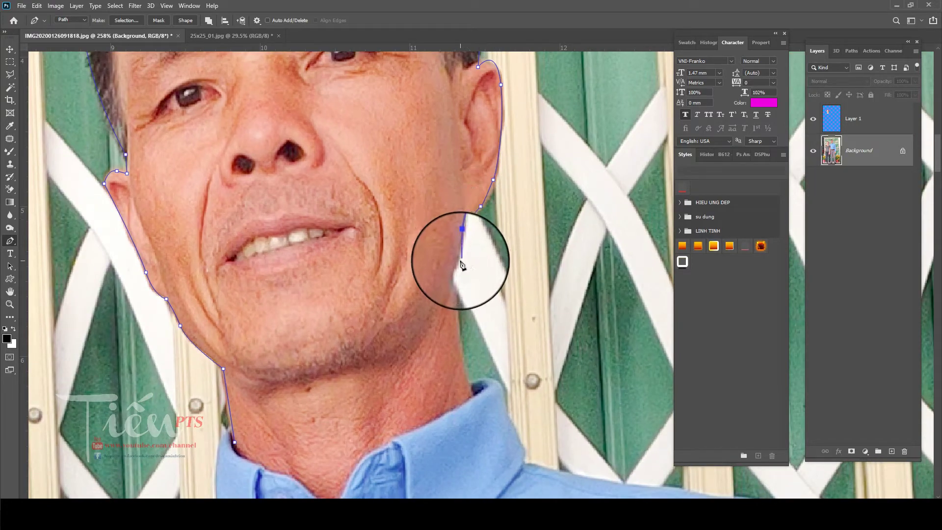
{"action": "left_click", "coordinate": [456, 269]}
{"action": "left_click", "coordinate": [458, 323]}
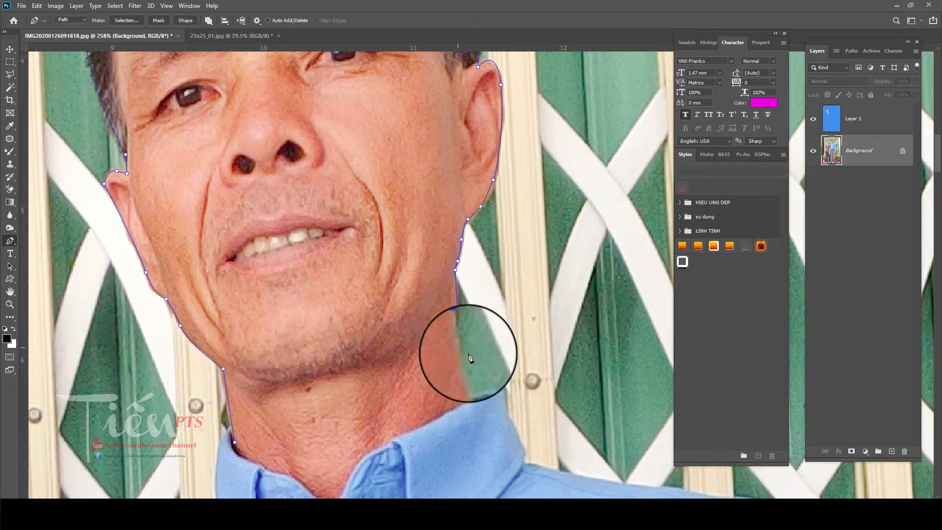
{"action": "left_click", "coordinate": [465, 379]}
{"action": "mouse_move", "coordinate": [423, 421]}
{"action": "left_mouse_down"}
{"action": "mouse_move", "coordinate": [482, 290]}
{"action": "mouse_move", "coordinate": [471, 296]}
{"action": "left_mouse_up"}
{"action": "left_click", "coordinate": [532, 265]}
{"action": "left_click", "coordinate": [401, 334]}
{"action": "left_click", "coordinate": [389, 353]}
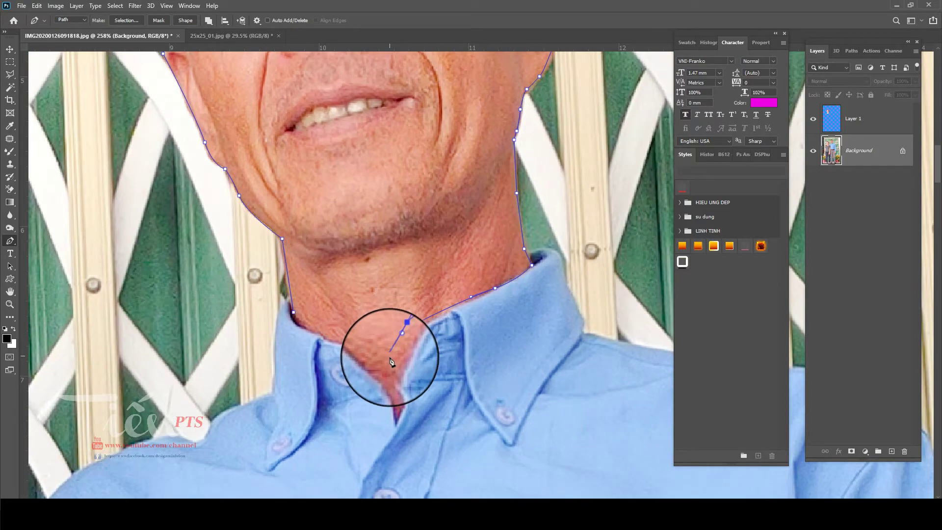
{"action": "left_click_drag", "start_coordinate": [379, 359], "coordinate": [370, 360]}
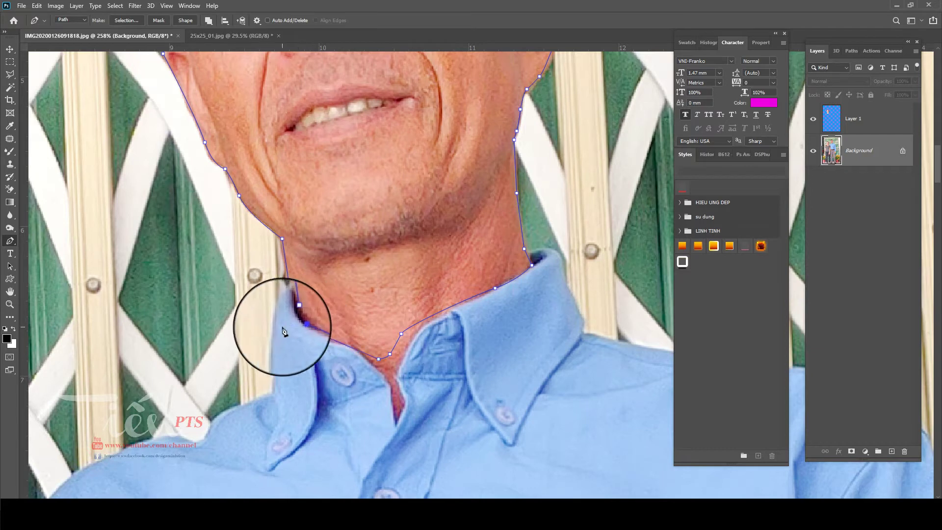
Step: Turn the man's path into a 2-pixel feathered selection, copy it to Layer 2, and hide the Background
{"action": "key", "text": "ctrl+Return"}
{"action": "key", "text": "shift+F6"}
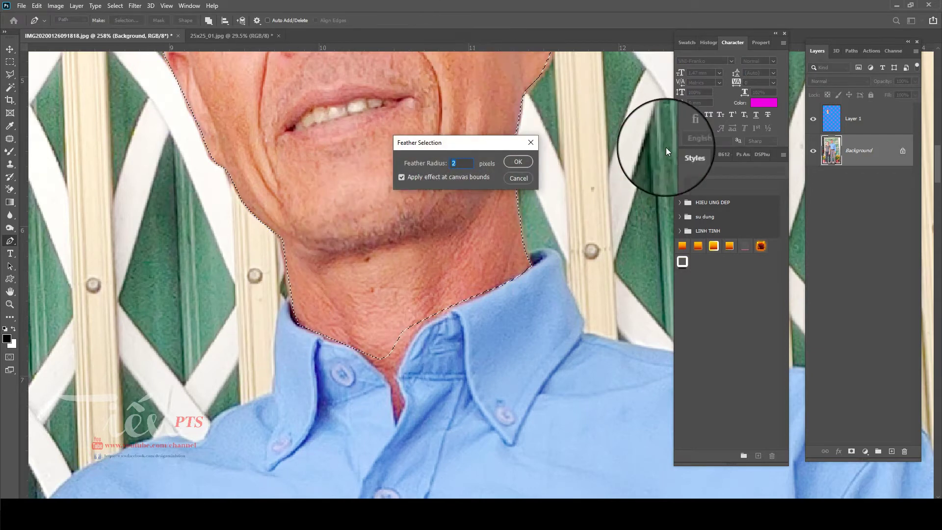
{"action": "key", "text": "Return"}
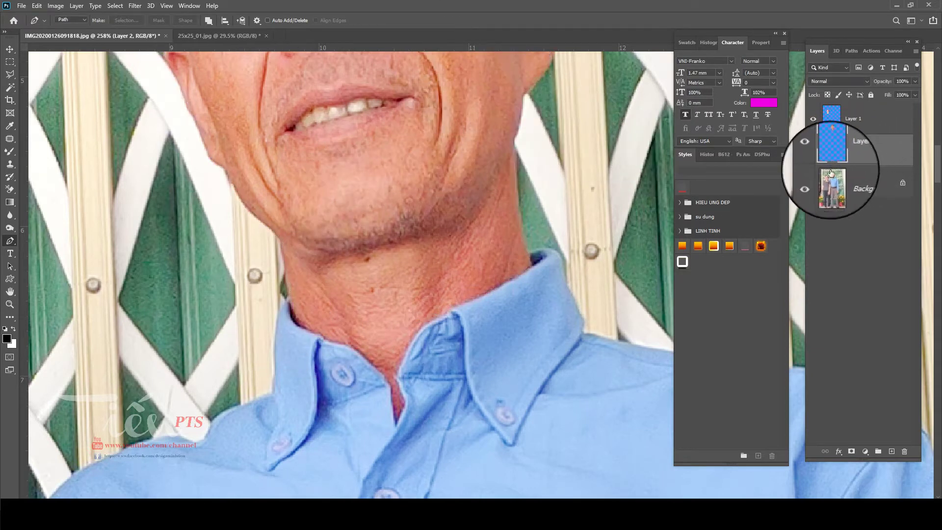
{"action": "key", "text": "ctrl+j"}
{"action": "left_click", "coordinate": [813, 182]}
Step: Save the layered document as a PSD file
{"action": "scroll", "coordinate": [444, 169], "scroll_direction": "down", "scroll_amount": 2}
{"action": "scroll", "coordinate": [450, 172], "scroll_direction": "down", "scroll_amount": 2}
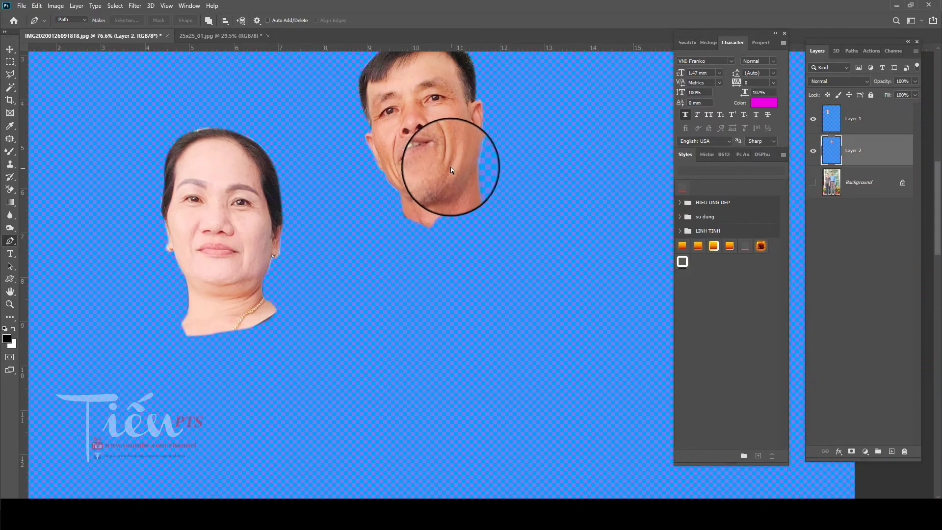
{"action": "key", "text": "ctrl+shift+s"}
{"action": "key", "text": "Return"}
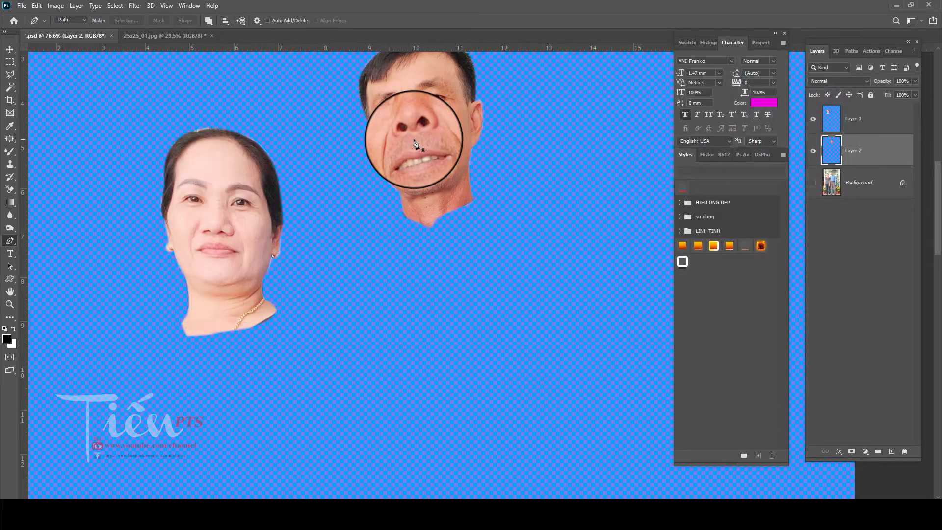
{"action": "scroll", "coordinate": [248, 275], "scroll_direction": "down", "scroll_amount": 2}
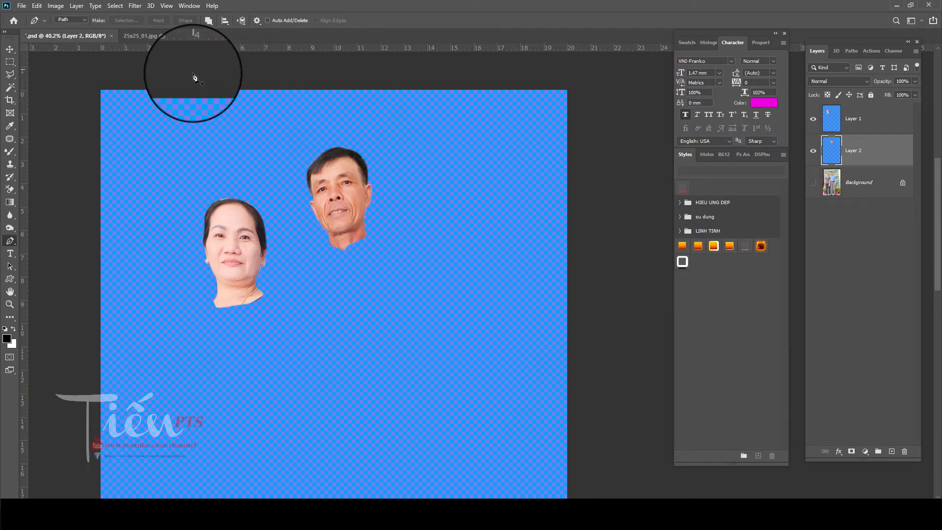
Step: Make the original couple photo's Background layer visible again in the PSD
{"action": "left_click", "coordinate": [141, 39]}
{"action": "scroll", "coordinate": [518, 123], "scroll_direction": "up", "scroll_amount": 4}
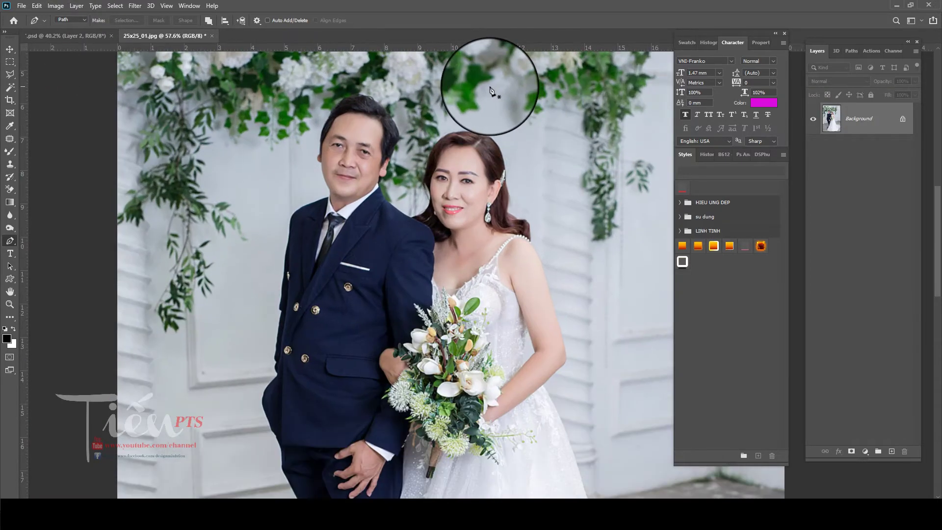
{"action": "scroll", "coordinate": [167, 45], "scroll_direction": "down", "scroll_amount": 3}
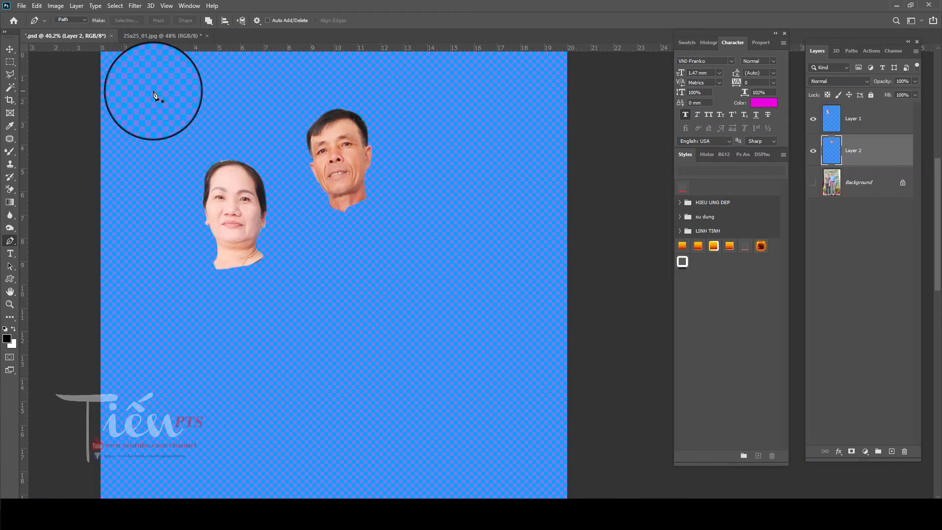
{"action": "left_click", "coordinate": [813, 183]}
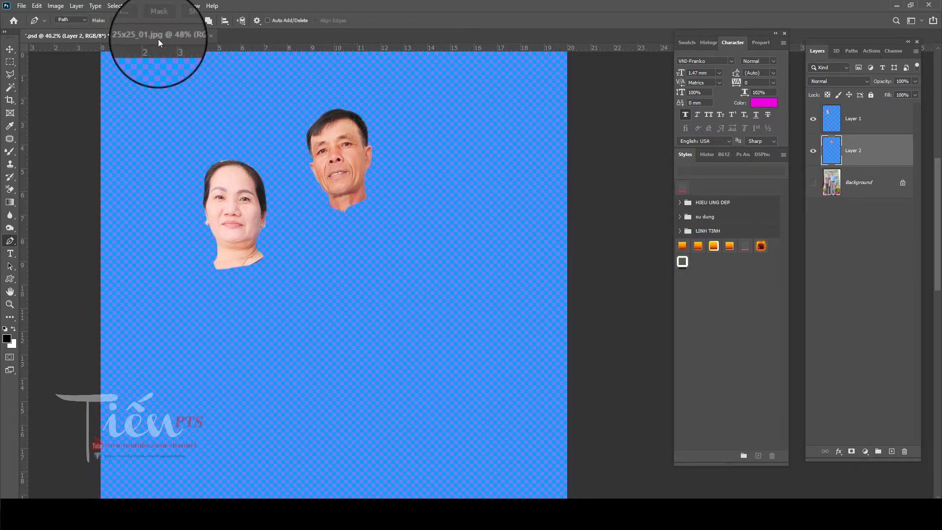
Step: Bring up the wedding photo 25x25_01.jpg and frame the whole couple in view
{"action": "left_click", "coordinate": [158, 36]}
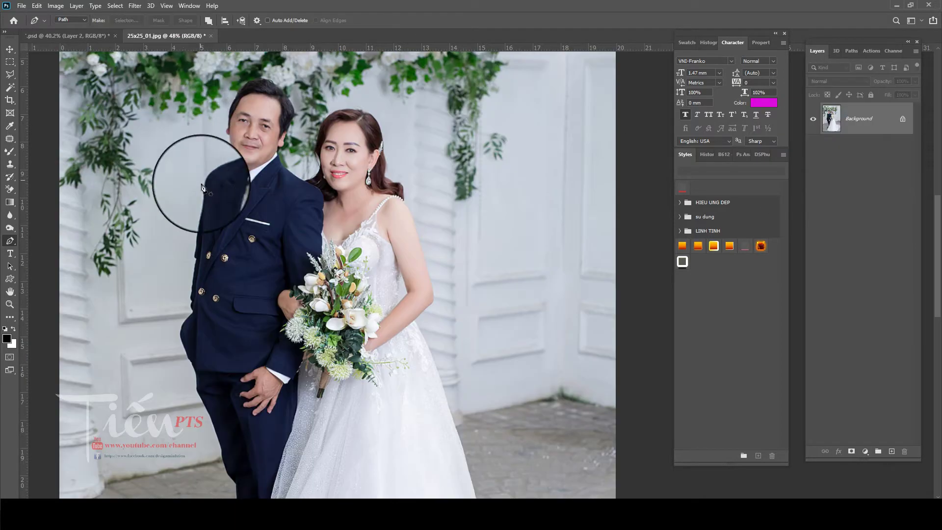
{"action": "left_click_drag", "start_coordinate": [201, 187], "coordinate": [319, 162]}
{"action": "scroll", "coordinate": [318, 162], "scroll_direction": "down", "scroll_amount": 3}
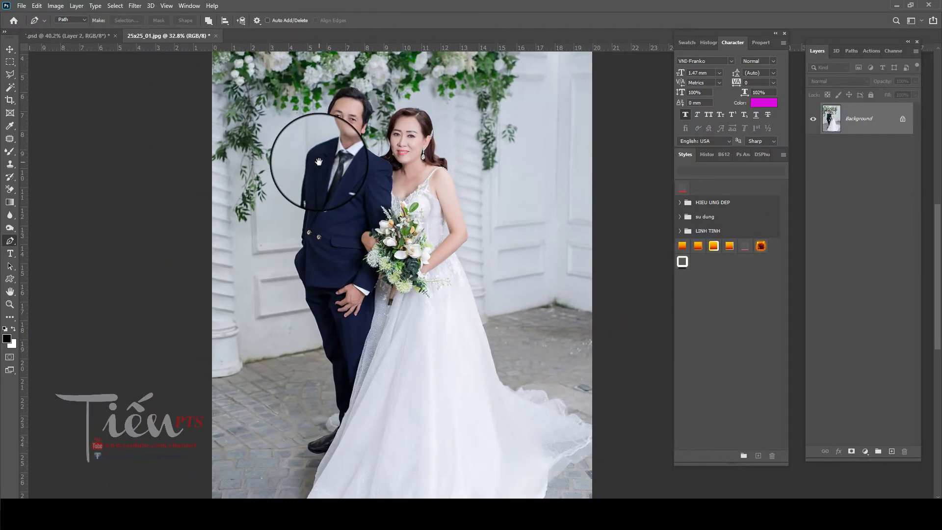
{"action": "scroll", "coordinate": [319, 162], "scroll_direction": "up", "scroll_amount": 3}
{"action": "scroll", "coordinate": [343, 157], "scroll_direction": "down", "scroll_amount": 2}
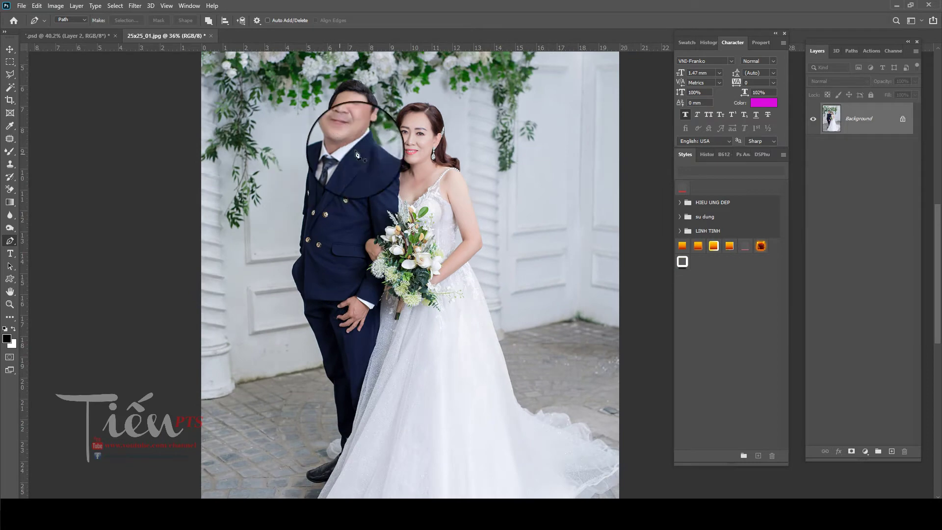
{"action": "scroll", "coordinate": [530, 94], "scroll_direction": "down", "scroll_amount": 2}
{"action": "scroll", "coordinate": [469, 176], "scroll_direction": "up", "scroll_amount": 2}
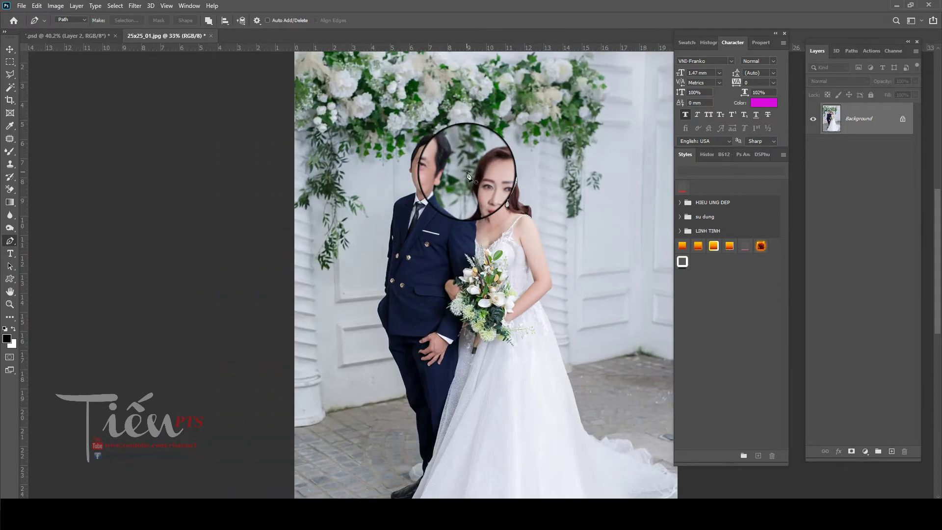
{"action": "scroll", "coordinate": [461, 172], "scroll_direction": "down", "scroll_amount": 4}
{"action": "scroll", "coordinate": [451, 166], "scroll_direction": "up", "scroll_amount": 3}
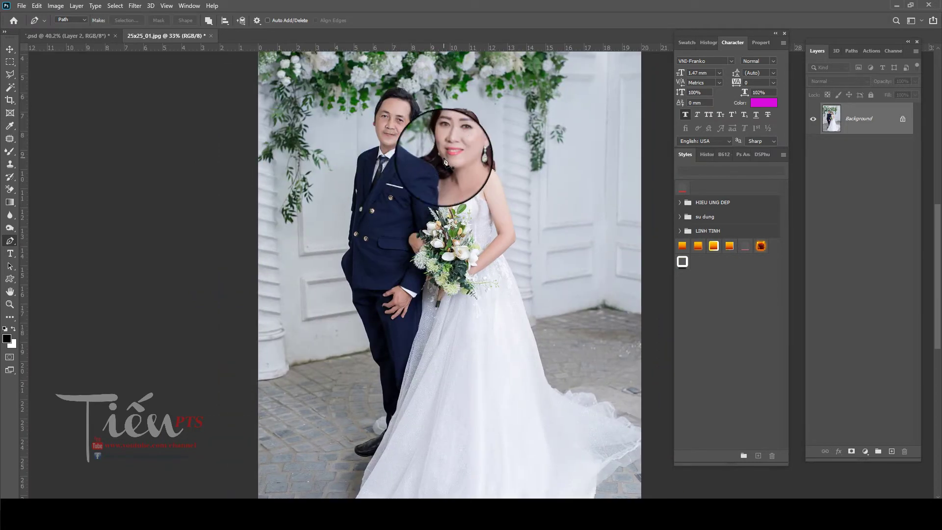
Step: Open Liquify on the wedding photo, try a jacket warp and undo the unwanted strokes
{"action": "left_click", "coordinate": [135, 6]}
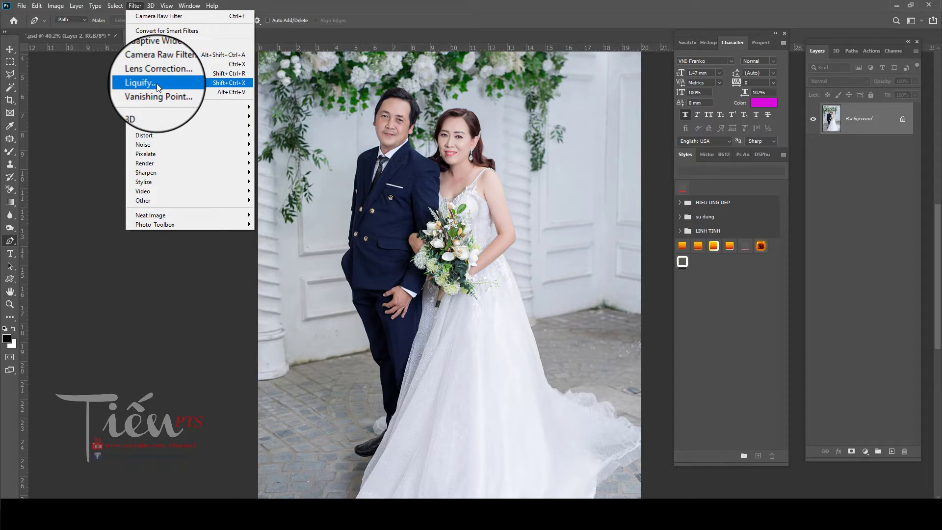
{"action": "left_click", "coordinate": [142, 83]}
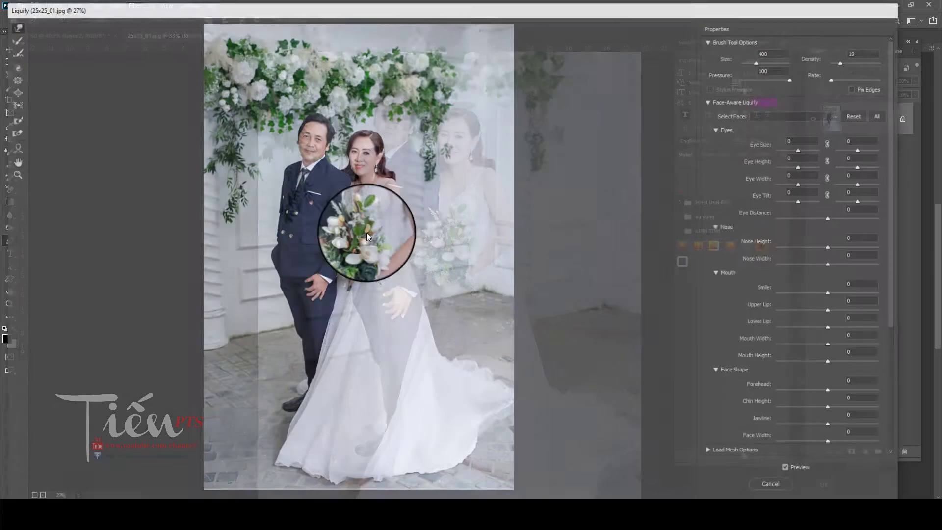
{"action": "scroll", "coordinate": [276, 238], "scroll_direction": "up", "scroll_amount": 2}
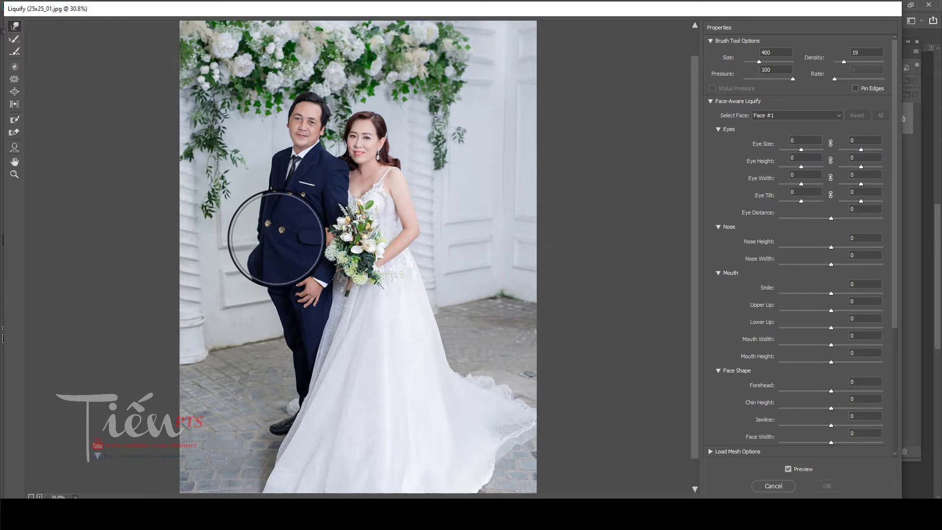
{"action": "mouse_move", "coordinate": [270, 241]}
{"action": "left_mouse_down"}
{"action": "mouse_move", "coordinate": [267, 204]}
{"action": "mouse_move", "coordinate": [240, 264]}
{"action": "left_mouse_up"}
{"action": "key", "text": "ctrl+z"}
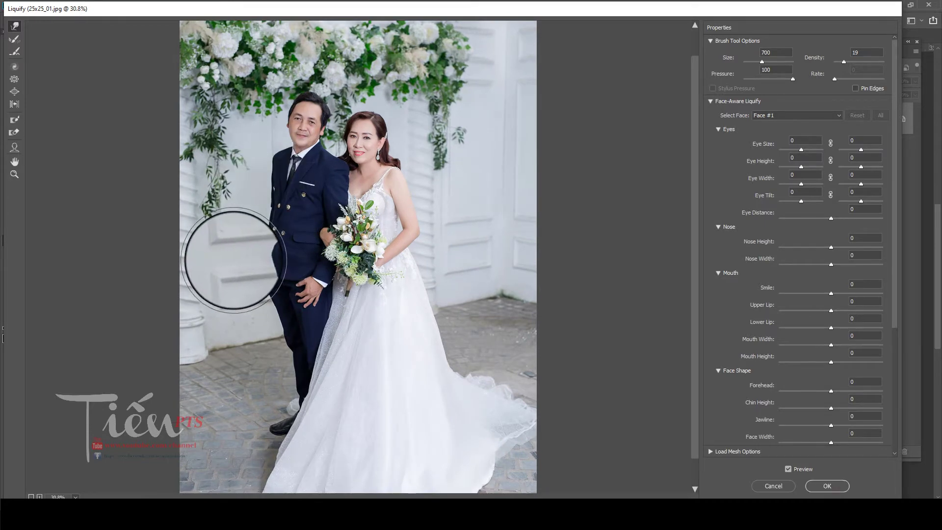
{"action": "key", "text": "ctrl+z"}
{"action": "key", "text": "bracketright"}
{"action": "key", "text": "ctrl+z"}
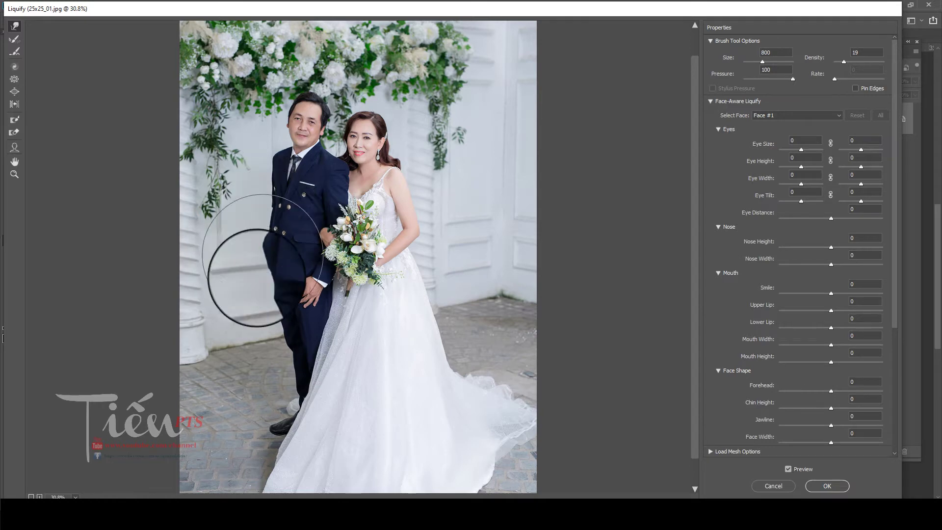
Step: Set the Forward Warp brush to 600 and push the groom's jacket and chest upward
{"action": "scroll", "coordinate": [278, 381], "scroll_direction": "down", "scroll_amount": 1}
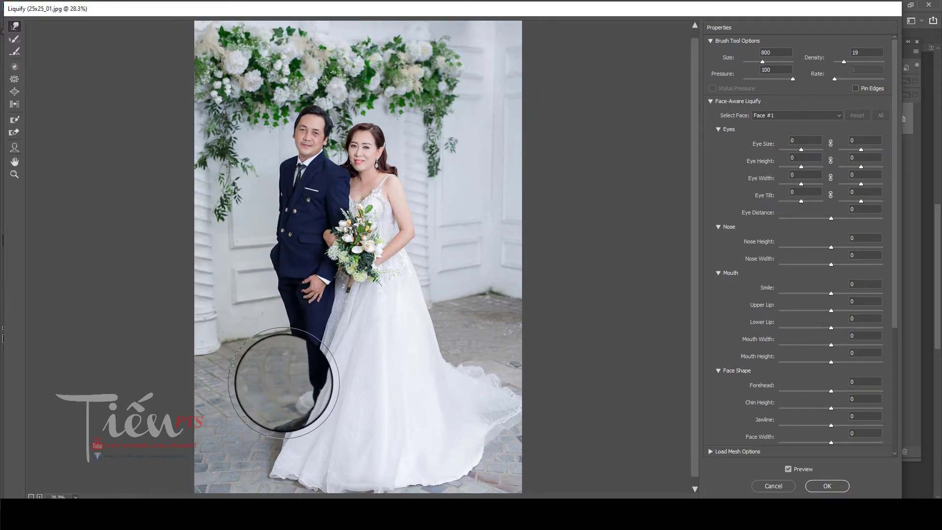
{"action": "key", "text": "bracketleft"}
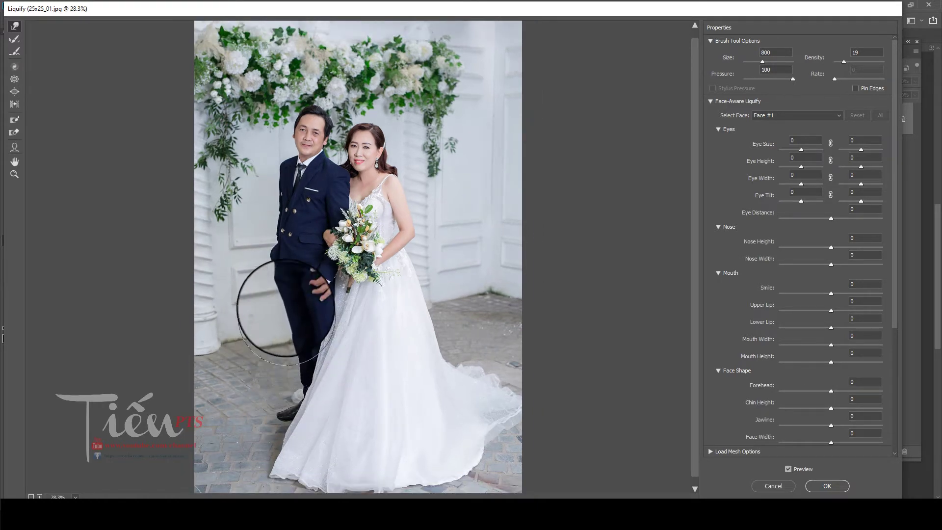
{"action": "key", "text": "bracketright"}
{"action": "key", "text": "bracketright"}
{"action": "key", "text": "bracketright"}
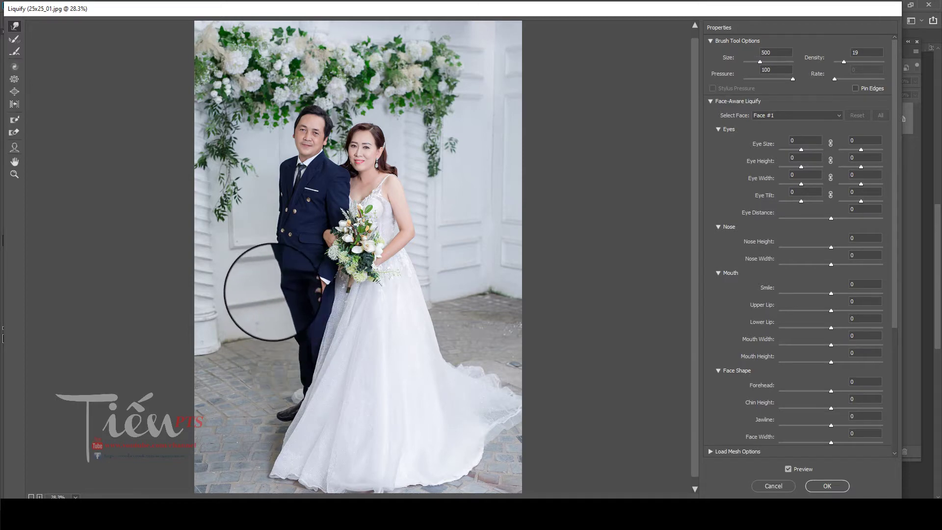
{"action": "left_click_drag", "start_coordinate": [275, 248], "coordinate": [279, 204]}
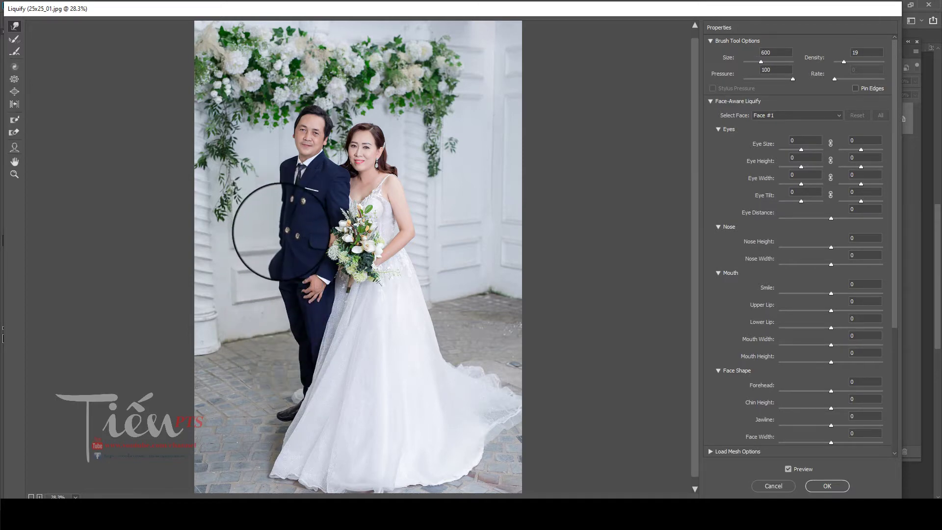
{"action": "left_click_drag", "start_coordinate": [282, 237], "coordinate": [273, 177]}
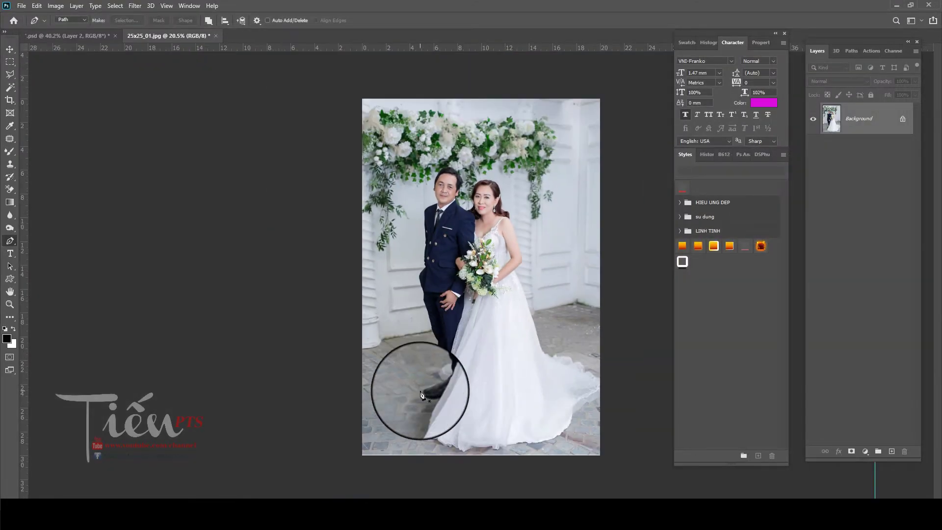
Step: Select the bottom strip of the photo and squash it slightly upward with Free Transform
{"action": "key", "text": "m"}
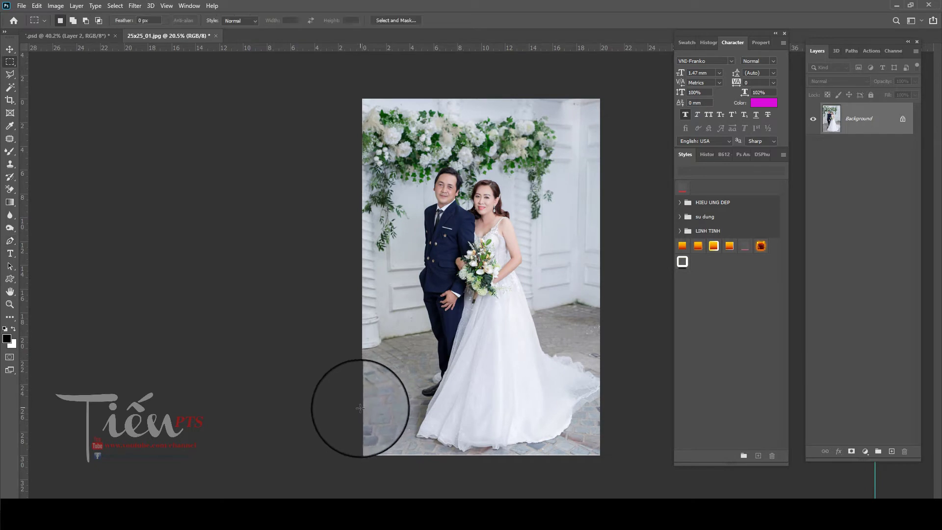
{"action": "left_click_drag", "start_coordinate": [342, 398], "coordinate": [649, 484]}
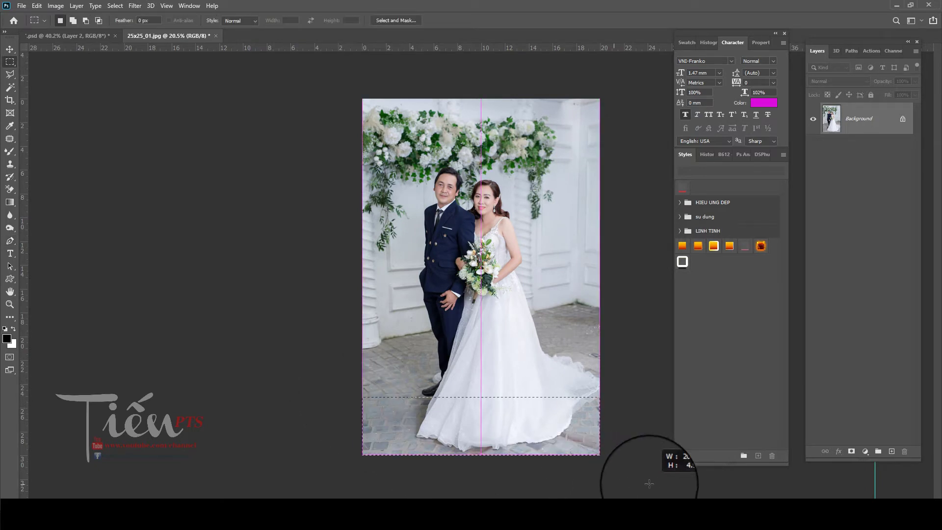
{"action": "key", "text": "ctrl+t"}
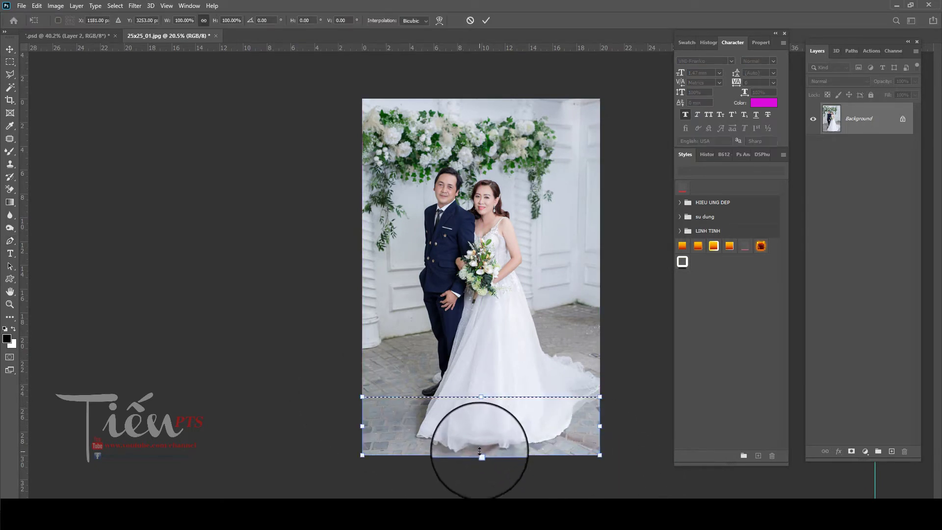
{"action": "key", "text": "Escape"}
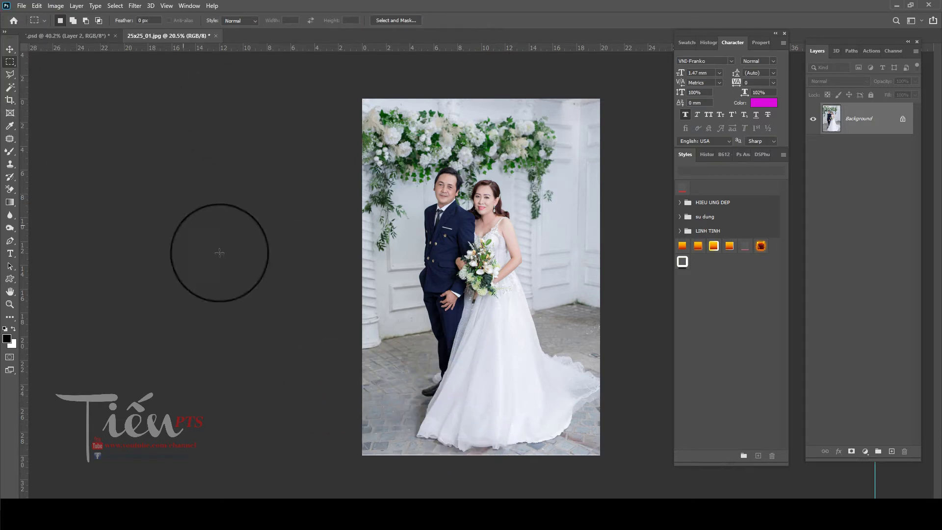
{"action": "key", "text": "ctrl+t"}
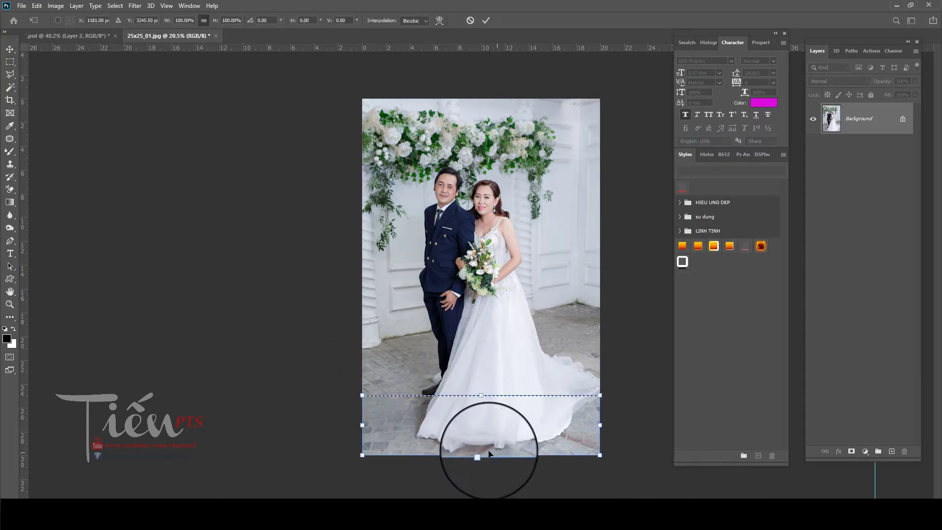
{"action": "left_click_drag", "start_coordinate": [480, 451], "coordinate": [480, 432]}
{"action": "key", "text": "Return"}
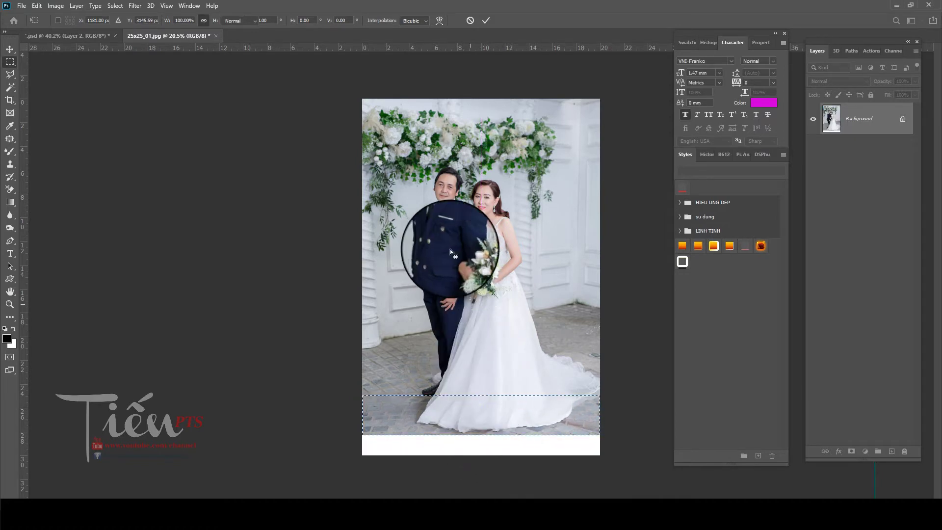
{"action": "key", "text": "ctrl+d"}
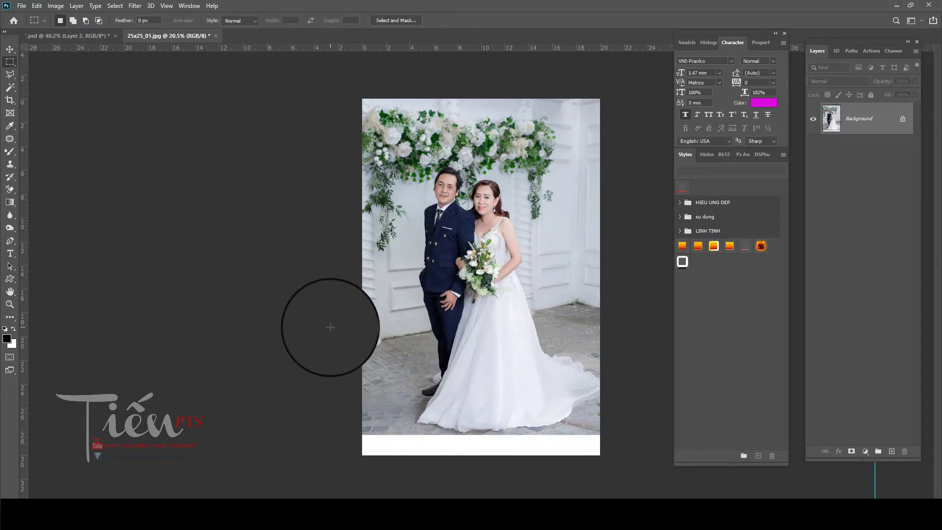
Step: Select the lower floor area and stretch it down to cover the white strip
{"action": "left_click_drag", "start_coordinate": [330, 327], "coordinate": [619, 442]}
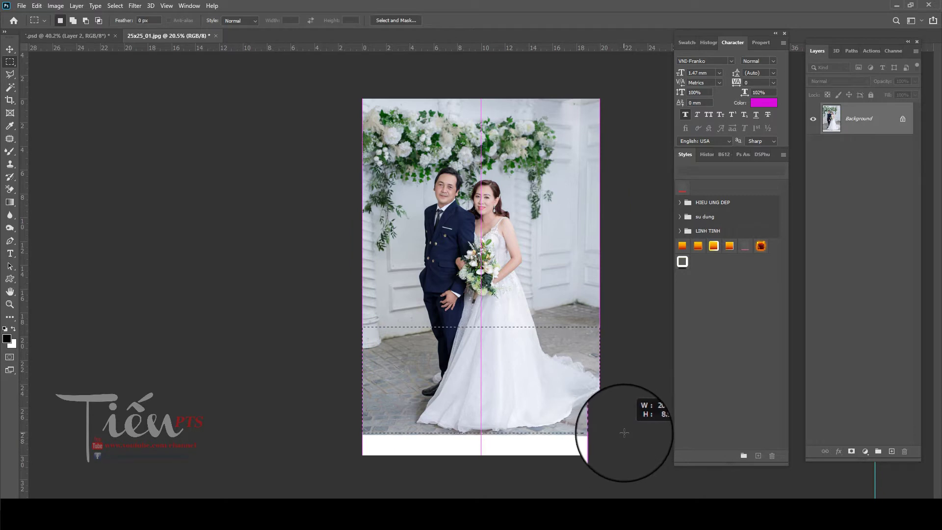
{"action": "key", "text": "ctrl+t"}
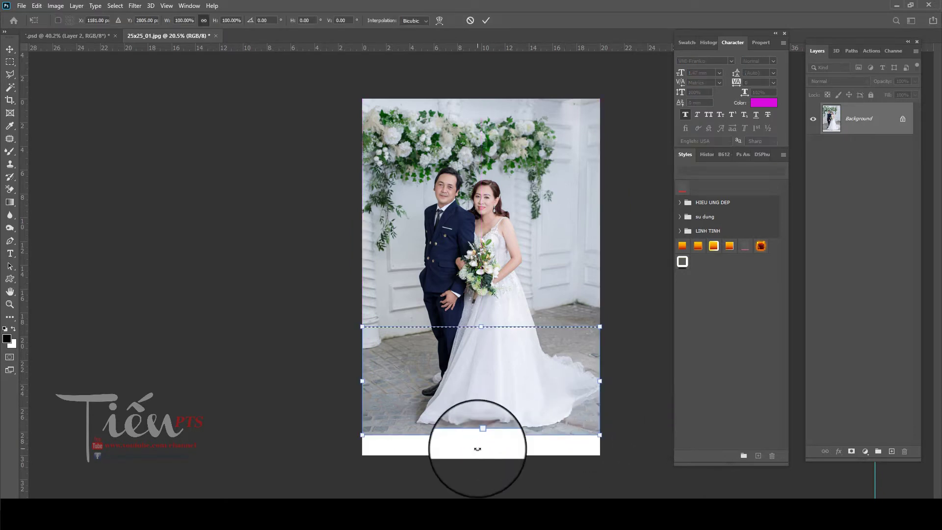
{"action": "left_click_drag", "start_coordinate": [484, 435], "coordinate": [485, 451]}
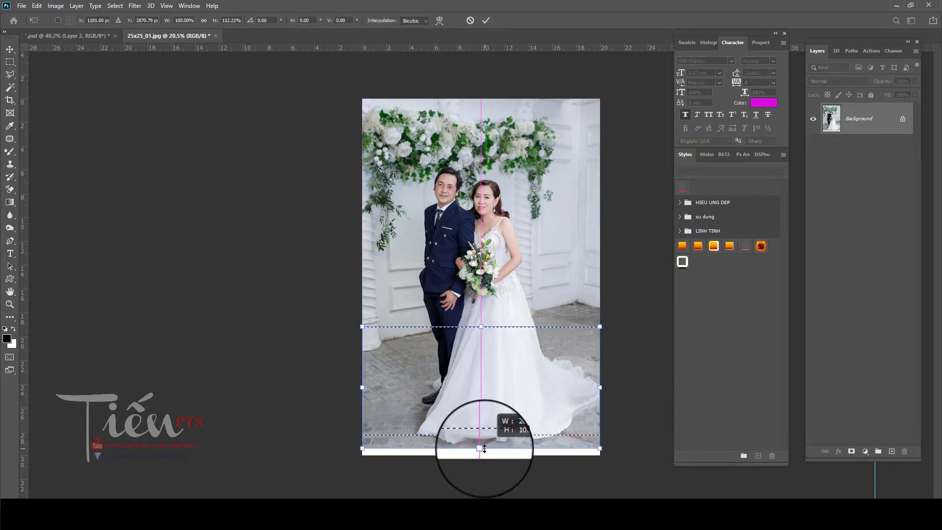
{"action": "key", "text": "Return"}
{"action": "key", "text": "ctrl+d"}
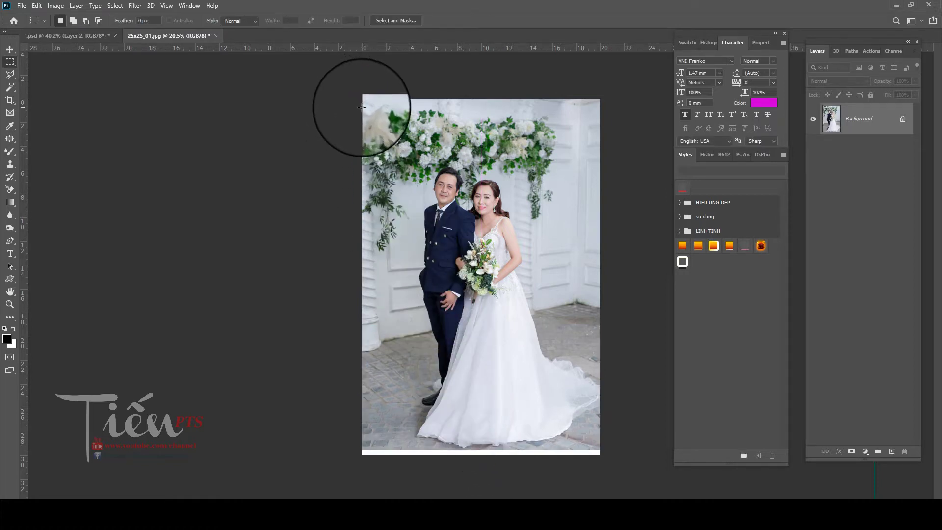
Step: Crop the image to 20 × 30 cm at 300 px/in
{"action": "key", "text": "c"}
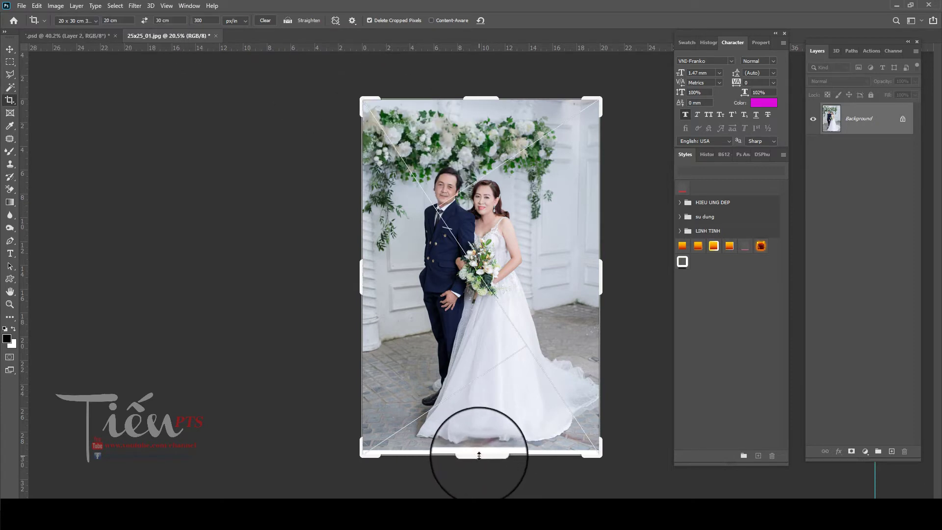
{"action": "left_click_drag", "start_coordinate": [478, 449], "coordinate": [479, 448]}
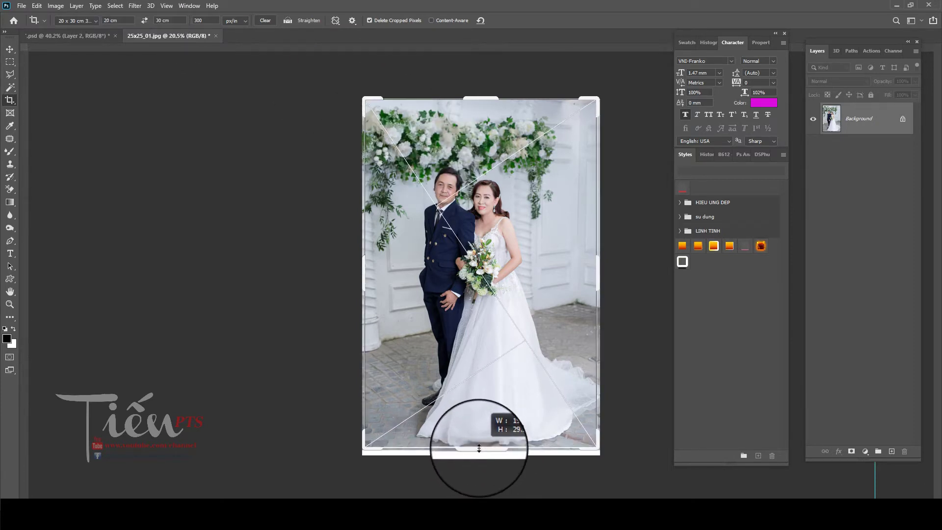
{"action": "key", "text": "Return"}
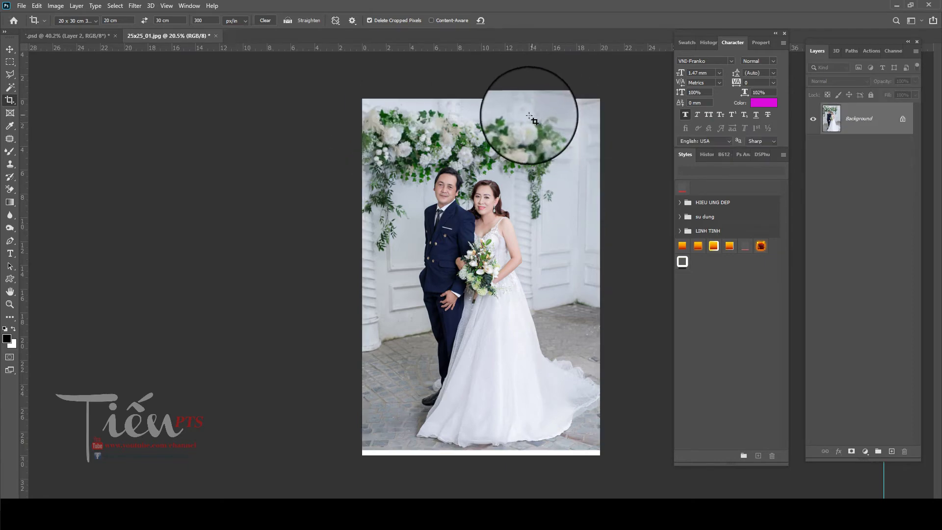
Step: Trace a Pen path from left of the groom's shoulder up along his neck and collar
{"action": "scroll", "coordinate": [478, 152], "scroll_direction": "up", "scroll_amount": 3}
{"action": "scroll", "coordinate": [457, 157], "scroll_direction": "up", "scroll_amount": 2}
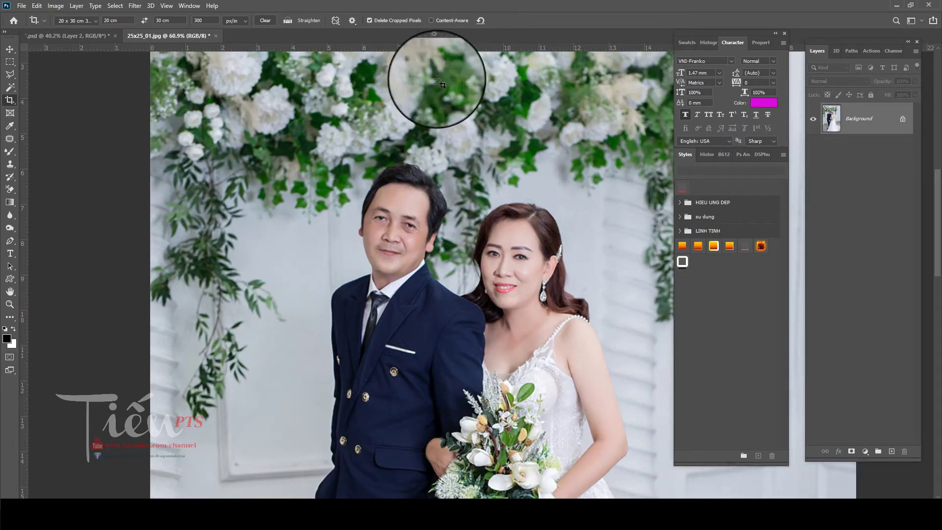
{"action": "scroll", "coordinate": [302, 363], "scroll_direction": "up", "scroll_amount": 2}
{"action": "scroll", "coordinate": [302, 363], "scroll_direction": "up", "scroll_amount": 2}
{"action": "scroll", "coordinate": [446, 337], "scroll_direction": "up", "scroll_amount": 1}
{"action": "scroll", "coordinate": [343, 157], "scroll_direction": "up", "scroll_amount": 1}
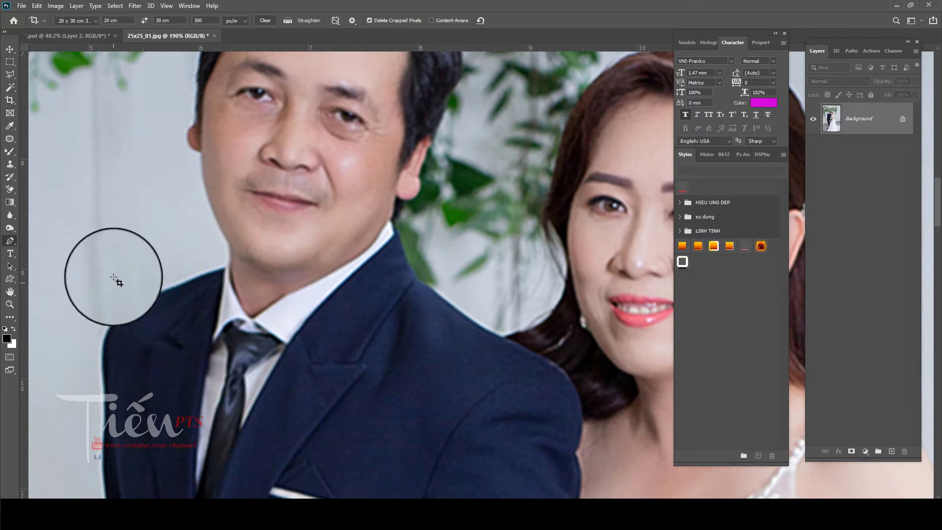
{"action": "scroll", "coordinate": [114, 279], "scroll_direction": "up", "scroll_amount": 1}
{"action": "key", "text": "p"}
{"action": "left_click_drag", "start_coordinate": [48, 364], "coordinate": [59, 350]}
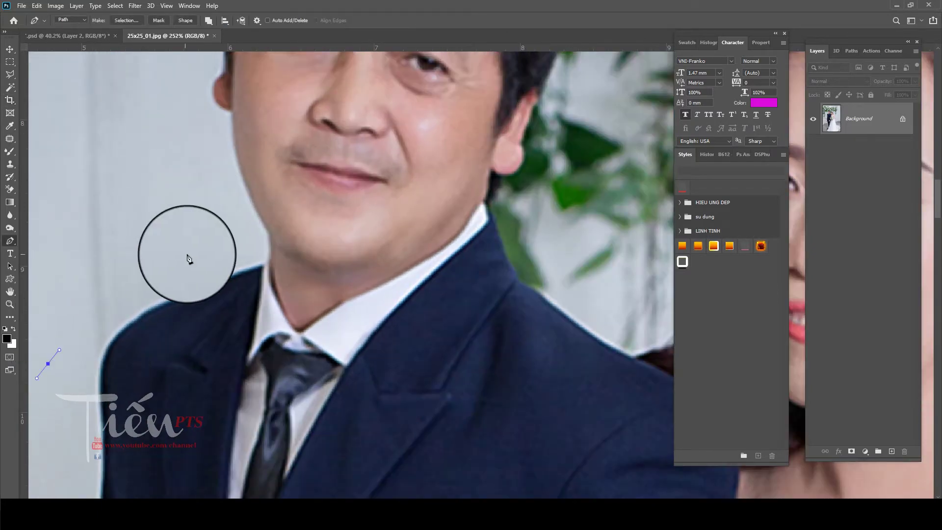
{"action": "mouse_move", "coordinate": [185, 255]}
{"action": "left_mouse_down"}
{"action": "mouse_move", "coordinate": [236, 243]}
{"action": "mouse_move", "coordinate": [264, 256]}
{"action": "left_mouse_up"}
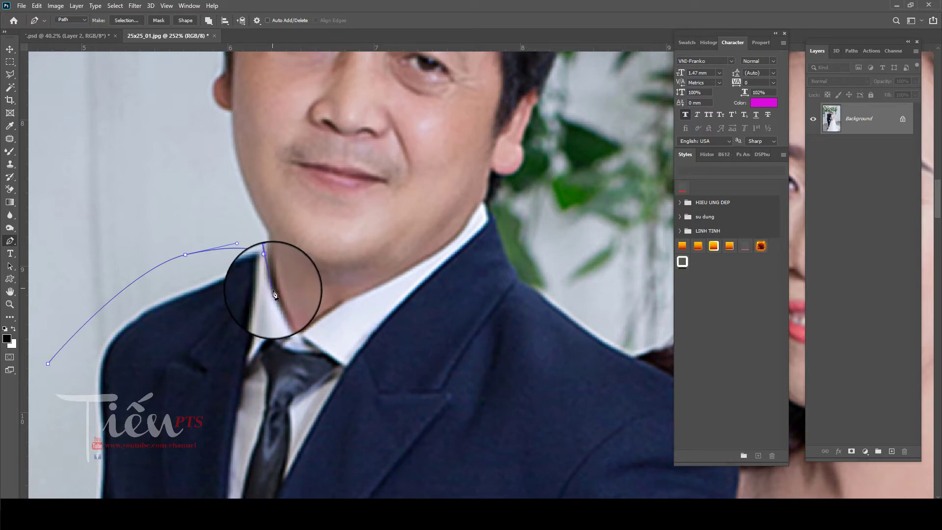
{"action": "left_click", "coordinate": [296, 332]}
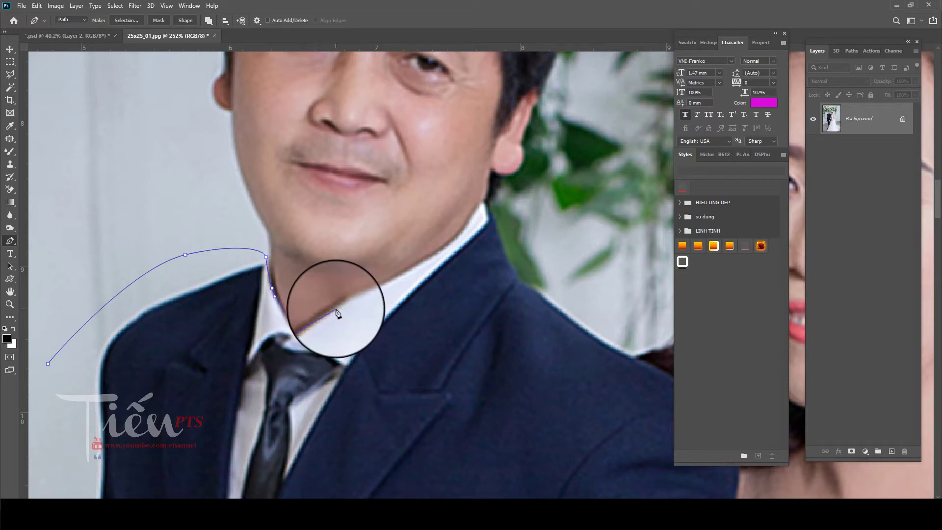
{"action": "left_click_drag", "start_coordinate": [336, 310], "coordinate": [342, 306]}
{"action": "left_click", "coordinate": [412, 271]}
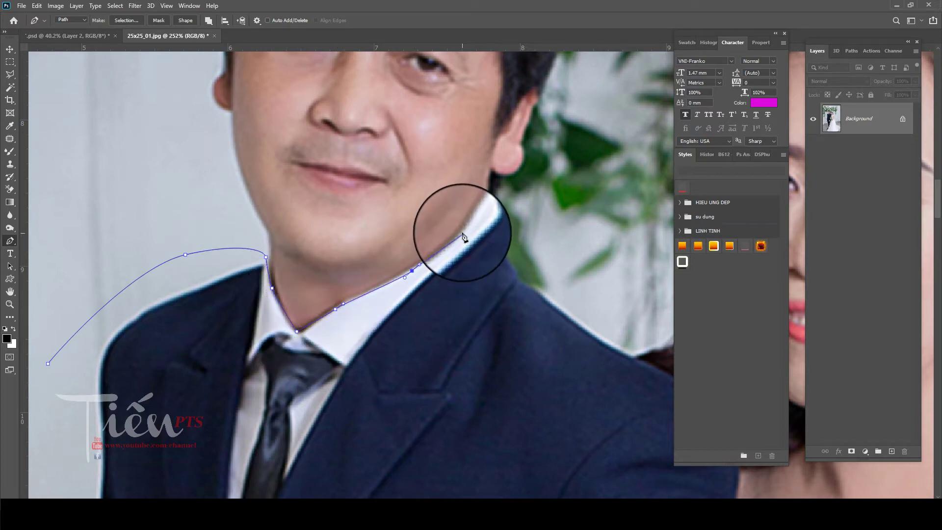
{"action": "left_click", "coordinate": [466, 211]}
Step: Continue the path over the groom's shoulder and close the outline
{"action": "scroll", "coordinate": [503, 209], "scroll_direction": "down", "scroll_amount": 6}
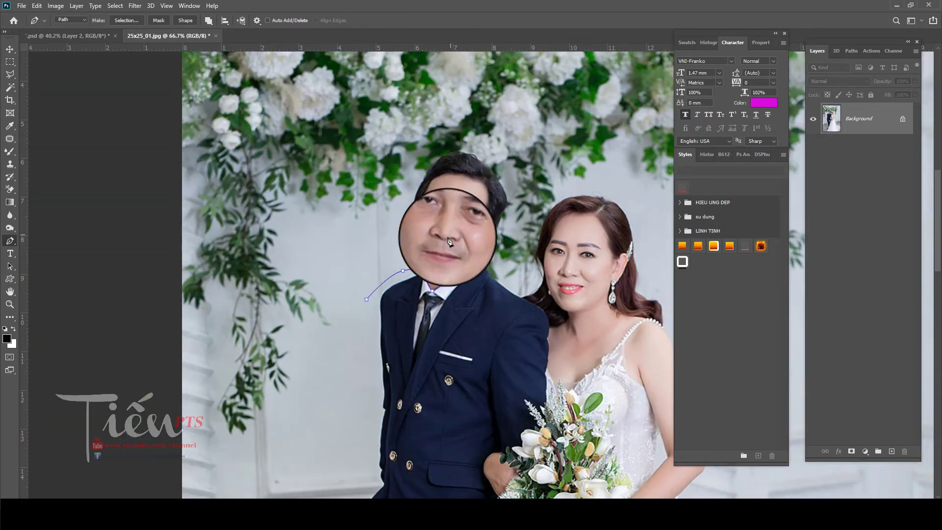
{"action": "scroll", "coordinate": [515, 264], "scroll_direction": "up", "scroll_amount": 2}
{"action": "left_click", "coordinate": [510, 247]}
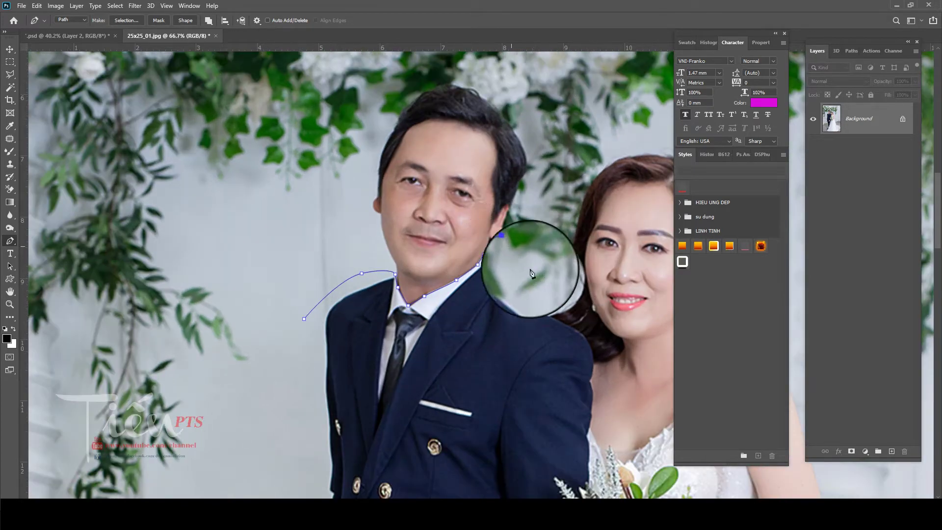
{"action": "left_click", "coordinate": [569, 305]}
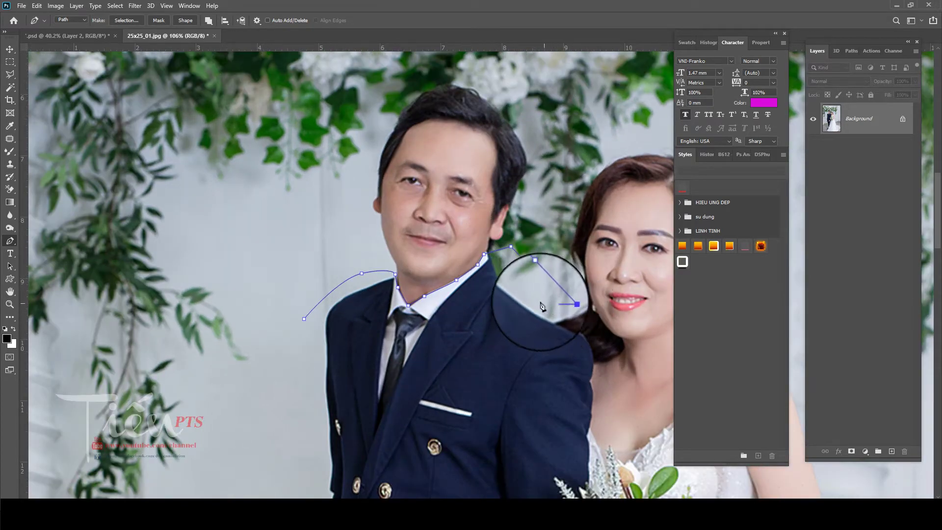
{"action": "scroll", "coordinate": [526, 250], "scroll_direction": "down", "scroll_amount": 2}
{"action": "scroll", "coordinate": [524, 255], "scroll_direction": "right", "scroll_amount": 1}
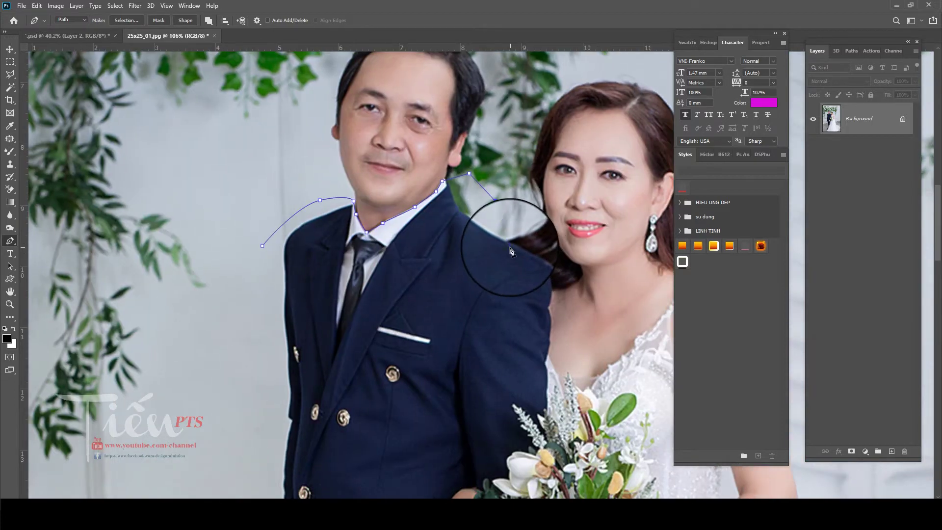
{"action": "scroll", "coordinate": [511, 314], "scroll_direction": "down", "scroll_amount": 1}
{"action": "left_click_drag", "start_coordinate": [514, 310], "coordinate": [504, 361]}
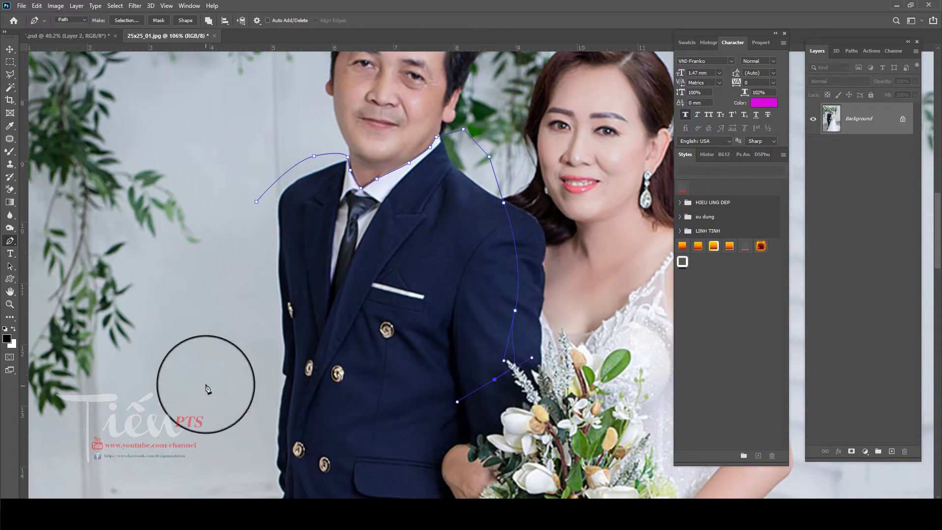
{"action": "left_click_drag", "start_coordinate": [205, 385], "coordinate": [205, 397]}
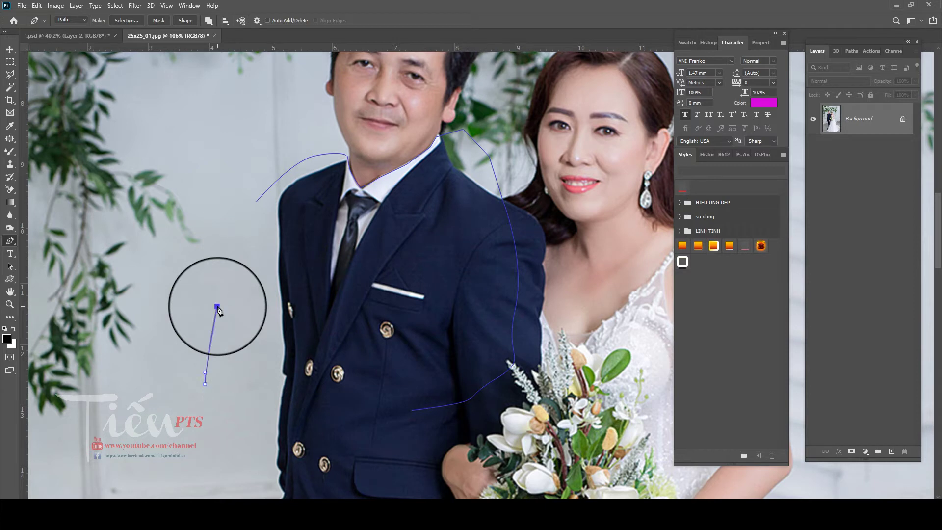
Step: Turn the path into a 2-pixel feathered selection, copy it to Layer 1, and save as PSD
{"action": "key", "text": "ctrl+Return"}
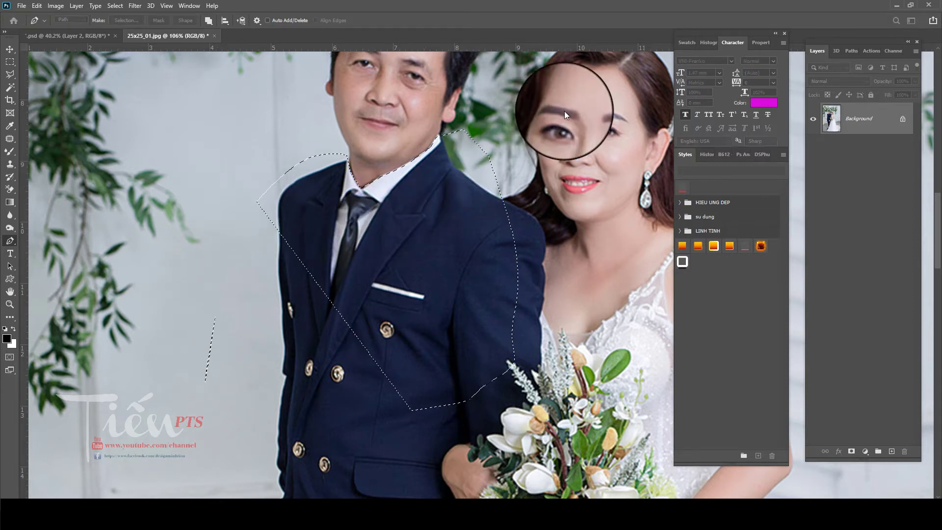
{"action": "key", "text": "shift+F6"}
{"action": "key", "text": "Return"}
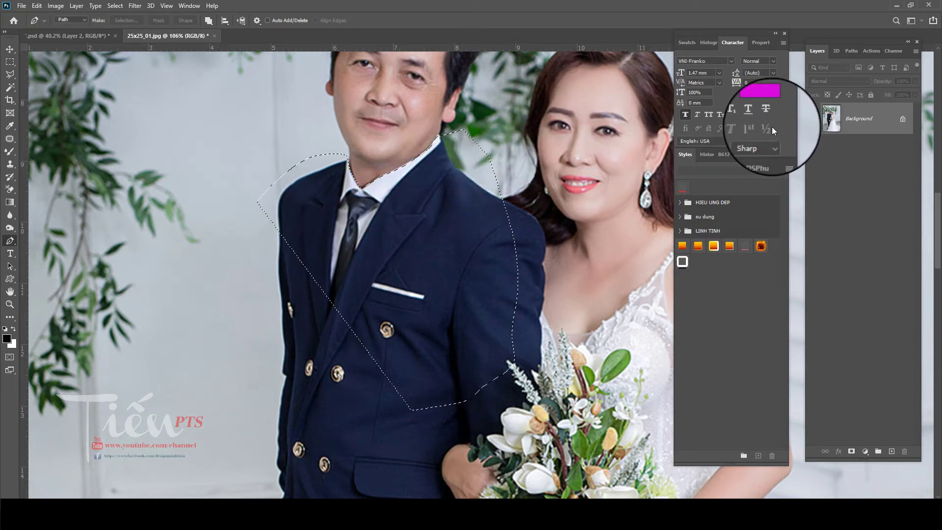
{"action": "key", "text": "ctrl+j"}
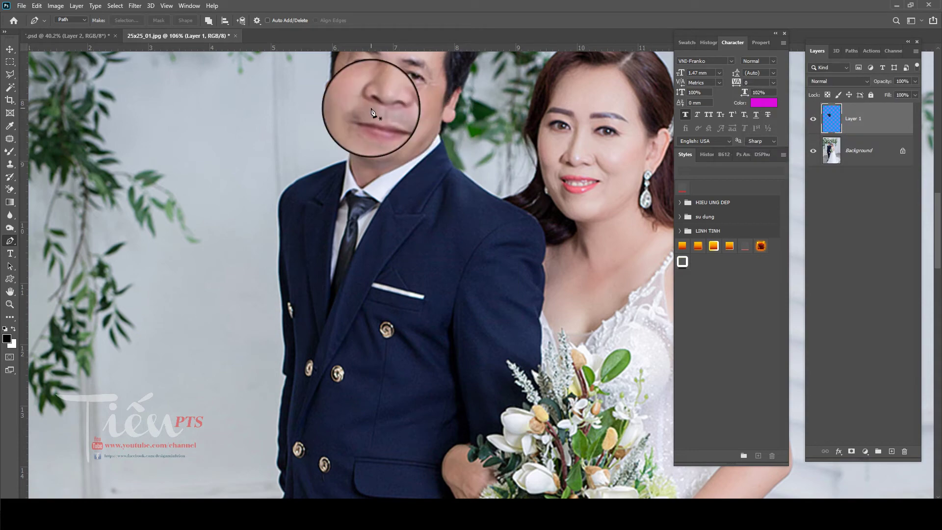
{"action": "key", "text": "ctrl+s"}
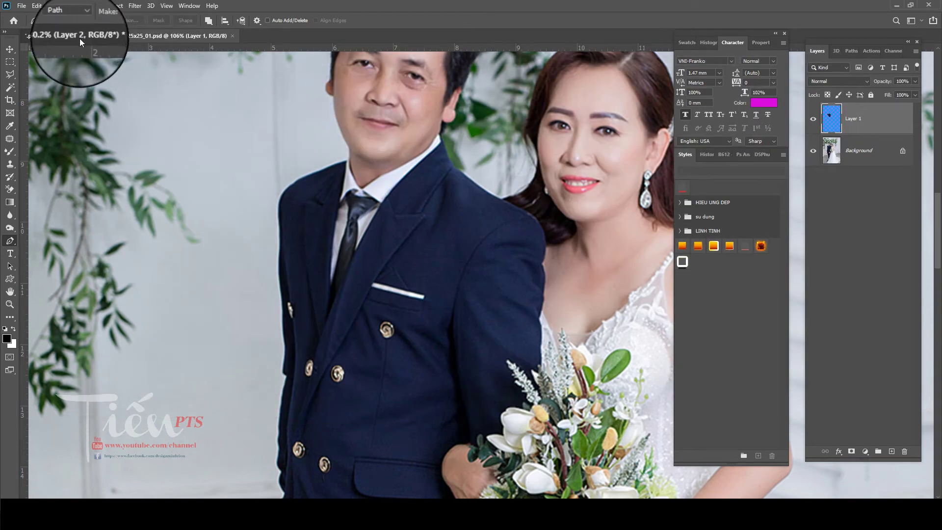
Step: Float the cut-out faces document as its own window and show the original family photo layer
{"action": "left_click", "coordinate": [80, 36]}
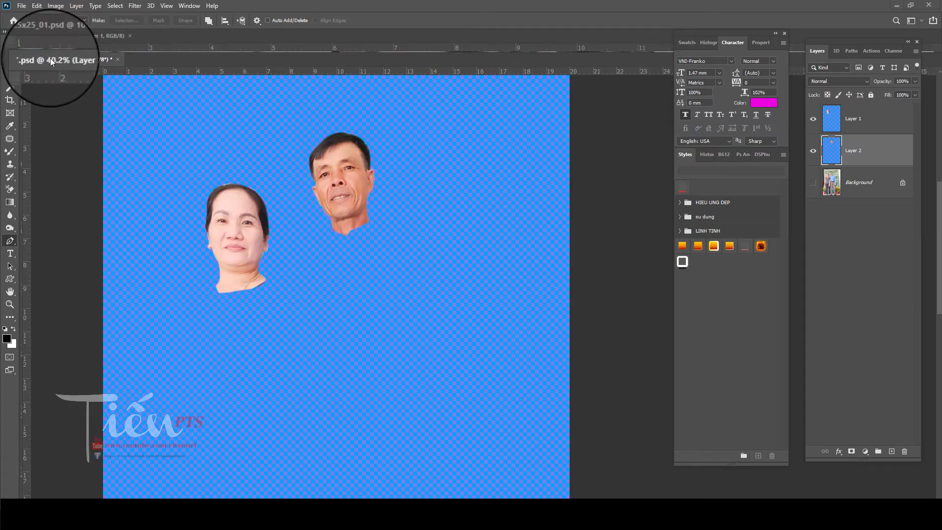
{"action": "left_click_drag", "start_coordinate": [48, 33], "coordinate": [50, 58]}
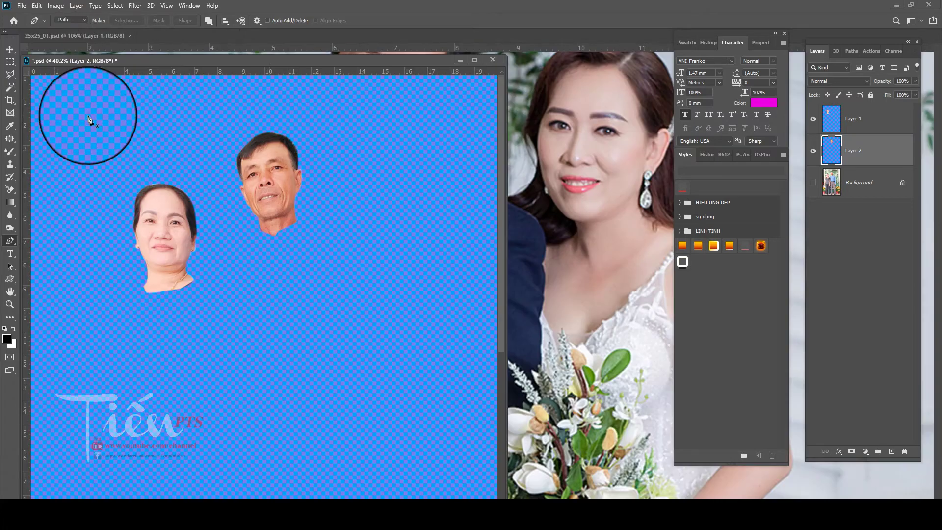
{"action": "left_click", "coordinate": [814, 185]}
{"action": "left_click_drag", "start_coordinate": [325, 60], "coordinate": [271, 111]}
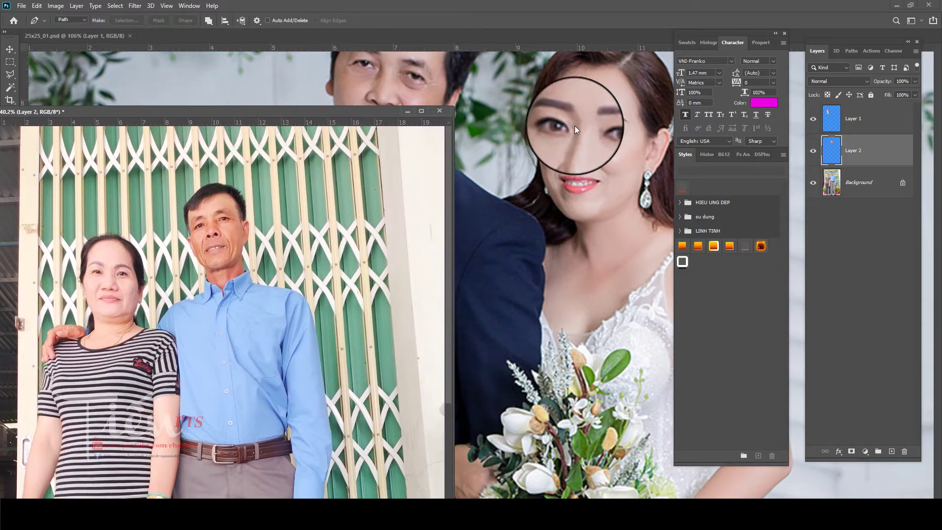
{"action": "mouse_move", "coordinate": [575, 129]}
{"action": "left_mouse_down"}
{"action": "mouse_move", "coordinate": [207, 242]}
{"action": "mouse_move", "coordinate": [219, 234]}
{"action": "mouse_move", "coordinate": [213, 229]}
{"action": "mouse_move", "coordinate": [558, 255]}
{"action": "mouse_move", "coordinate": [390, 236]}
{"action": "left_mouse_up"}
Step: Select the man's face layer and drag it into the wedding photo as Layer 2
{"action": "right_click", "coordinate": [205, 239]}
{"action": "left_click", "coordinate": [216, 246]}
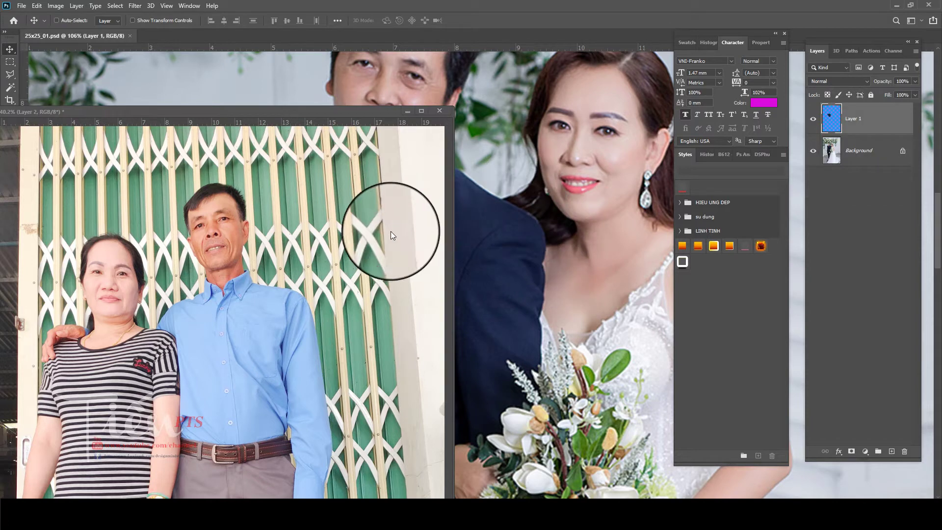
{"action": "mouse_move", "coordinate": [444, 173]}
{"action": "left_mouse_down"}
{"action": "mouse_move", "coordinate": [557, 210]}
{"action": "mouse_move", "coordinate": [514, 269]}
{"action": "mouse_move", "coordinate": [540, 212]}
{"action": "mouse_move", "coordinate": [195, 293]}
{"action": "mouse_move", "coordinate": [119, 296]}
{"action": "mouse_move", "coordinate": [203, 313]}
{"action": "mouse_move", "coordinate": [225, 234]}
{"action": "mouse_move", "coordinate": [222, 252]}
{"action": "mouse_move", "coordinate": [211, 236]}
{"action": "mouse_move", "coordinate": [574, 238]}
{"action": "mouse_move", "coordinate": [530, 215]}
{"action": "mouse_move", "coordinate": [510, 187]}
{"action": "left_mouse_up"}
{"action": "scroll", "coordinate": [530, 215], "scroll_direction": "down", "scroll_amount": 3}
{"action": "scroll", "coordinate": [534, 196], "scroll_direction": "down", "scroll_amount": 3}
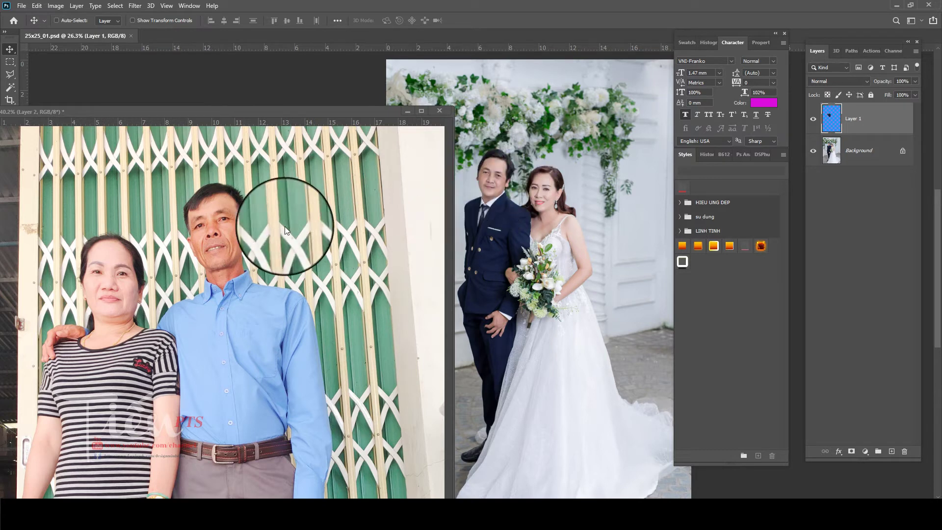
{"action": "mouse_move", "coordinate": [510, 186]}
{"action": "left_mouse_down"}
{"action": "mouse_move", "coordinate": [214, 244]}
{"action": "mouse_move", "coordinate": [468, 198]}
{"action": "mouse_move", "coordinate": [494, 183]}
{"action": "mouse_move", "coordinate": [505, 157]}
{"action": "left_mouse_up"}
Step: Rotate the face to the groom's tilt and move Layer 2 below Layer 1
{"action": "key", "text": "ctrl+t"}
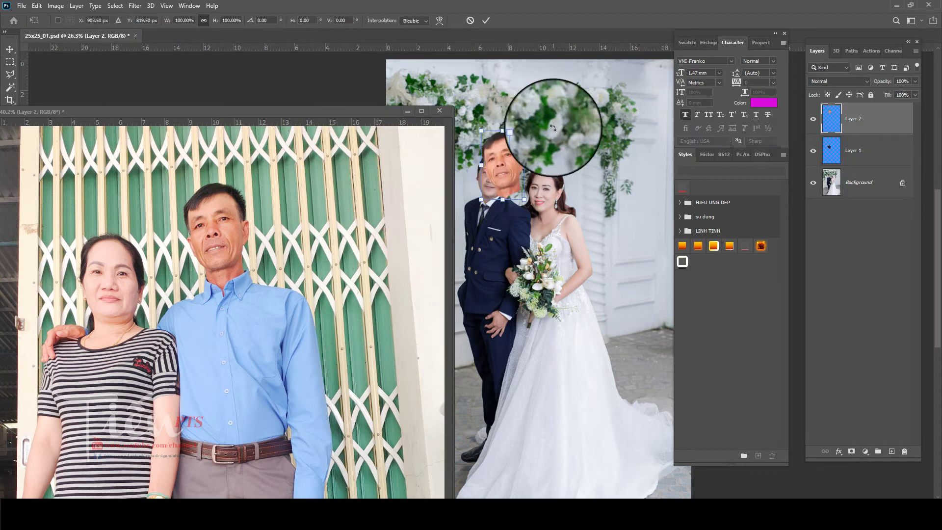
{"action": "mouse_move", "coordinate": [553, 128]}
{"action": "left_mouse_down"}
{"action": "mouse_move", "coordinate": [574, 147]}
{"action": "mouse_move", "coordinate": [501, 175]}
{"action": "left_mouse_up"}
{"action": "key", "text": "Return"}
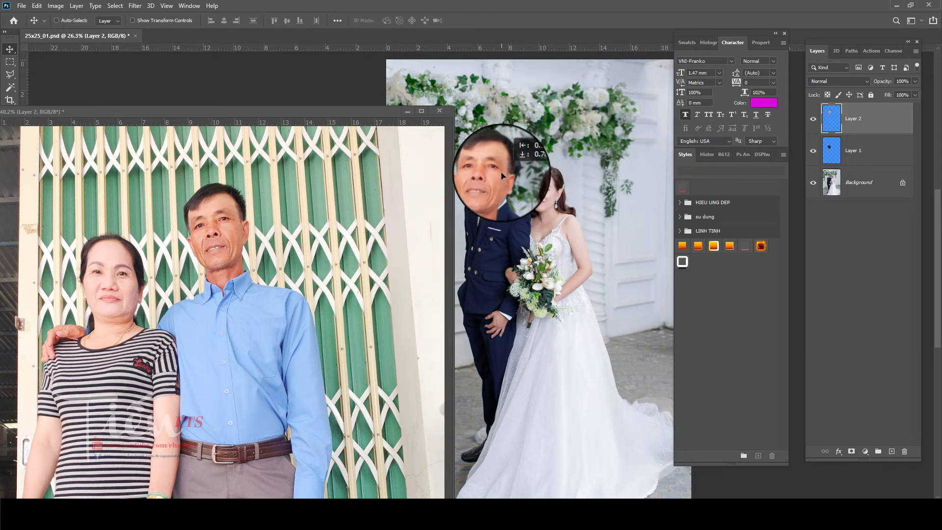
{"action": "key", "text": "ctrl+bracketleft"}
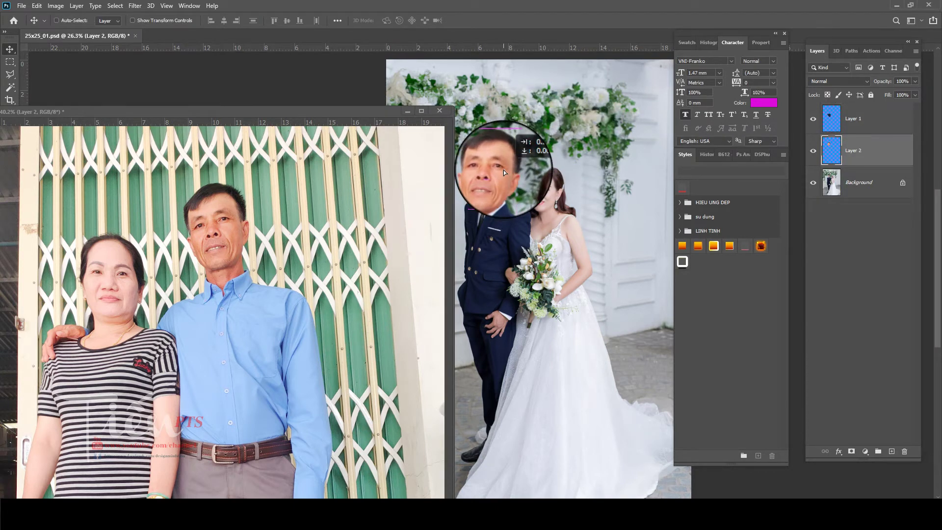
{"action": "mouse_move", "coordinate": [831, 154]}
{"action": "left_mouse_down"}
{"action": "mouse_move", "coordinate": [834, 132]}
{"action": "mouse_move", "coordinate": [847, 166]}
{"action": "left_mouse_up"}
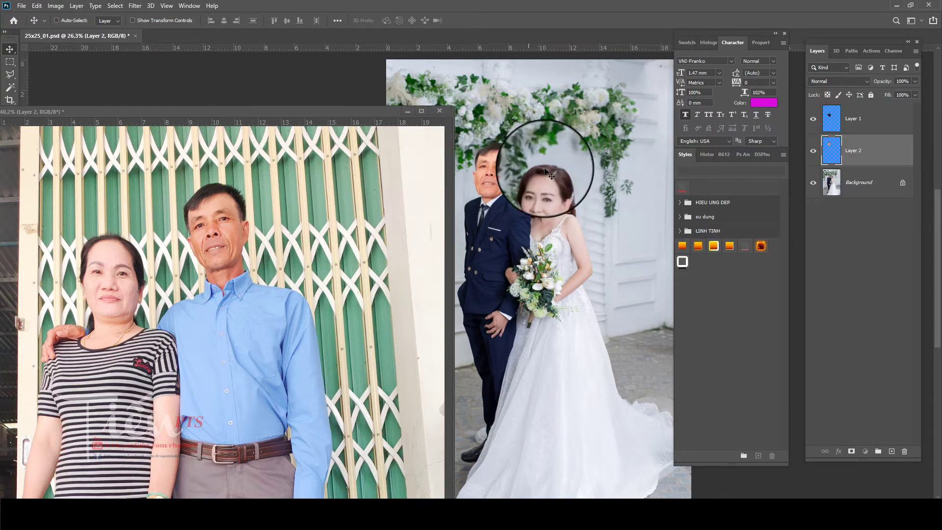
Step: Move the face over the groom's head and rotate it to about -2°
{"action": "scroll", "coordinate": [490, 166], "scroll_direction": "up", "scroll_amount": 3}
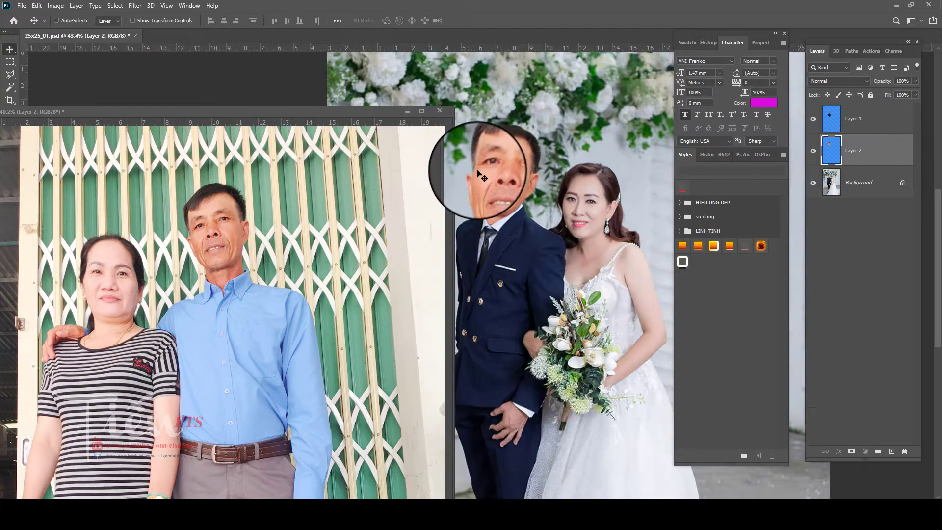
{"action": "scroll", "coordinate": [491, 172], "scroll_direction": "up", "scroll_amount": 3}
{"action": "mouse_move", "coordinate": [496, 185]}
{"action": "left_mouse_down"}
{"action": "mouse_move", "coordinate": [501, 171]}
{"action": "mouse_move", "coordinate": [510, 177]}
{"action": "left_mouse_up"}
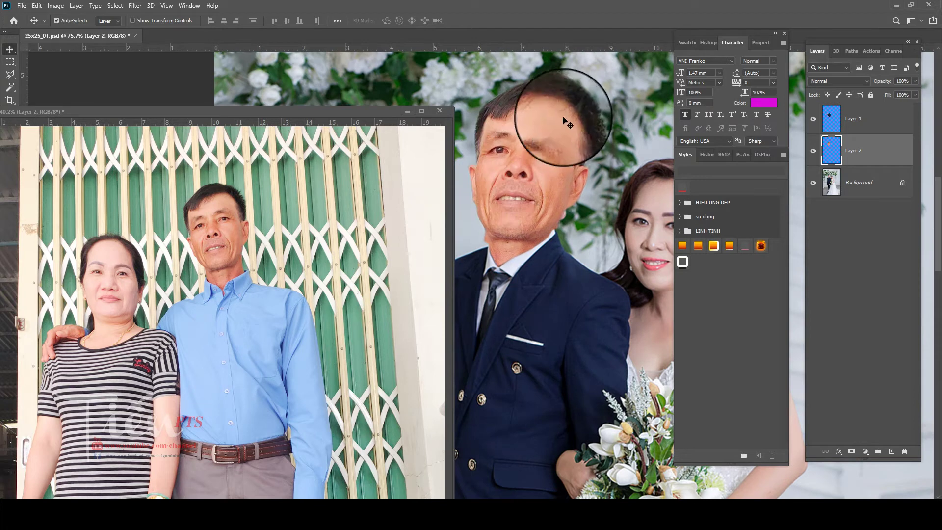
{"action": "key", "text": "ctrl+t"}
{"action": "left_click_drag", "start_coordinate": [608, 98], "coordinate": [626, 83]}
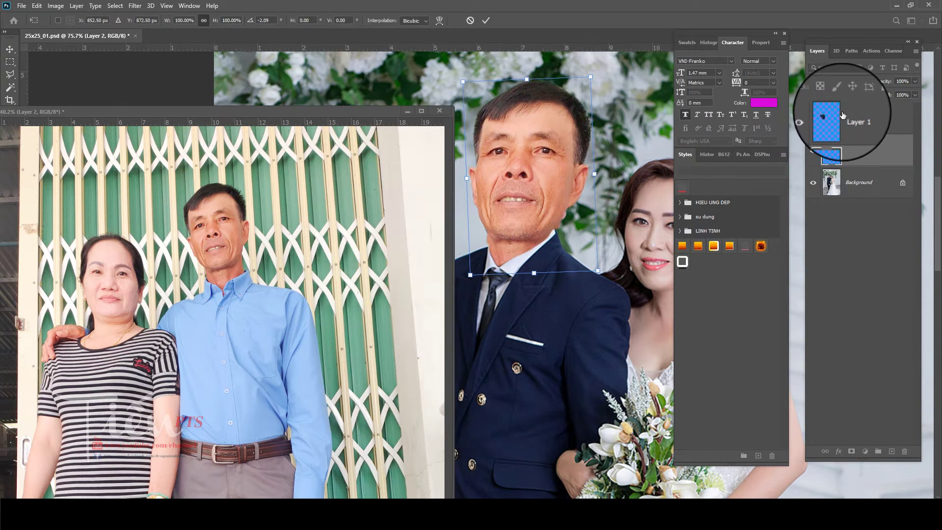
{"action": "key", "text": "Return"}
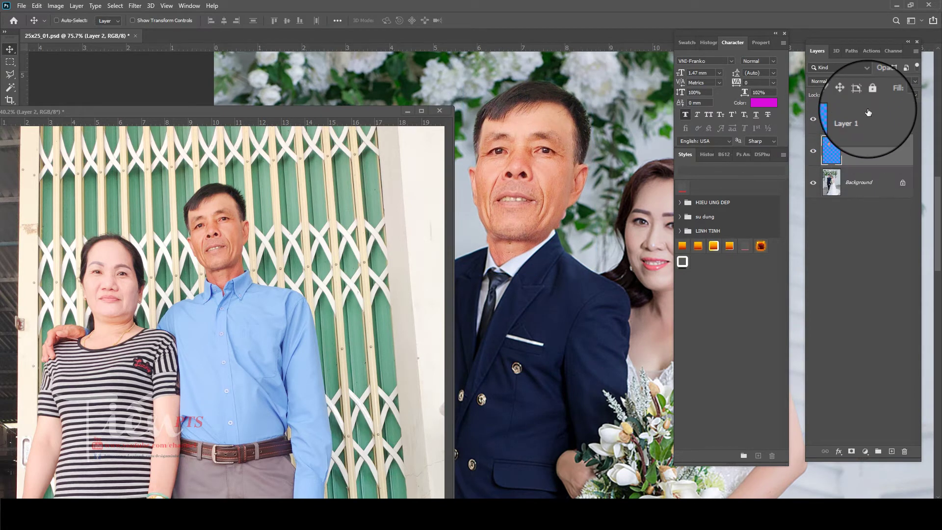
Step: Scale the face down to about 88%, then to about 95%, to match the groom's head
{"action": "key", "text": "ctrl+t"}
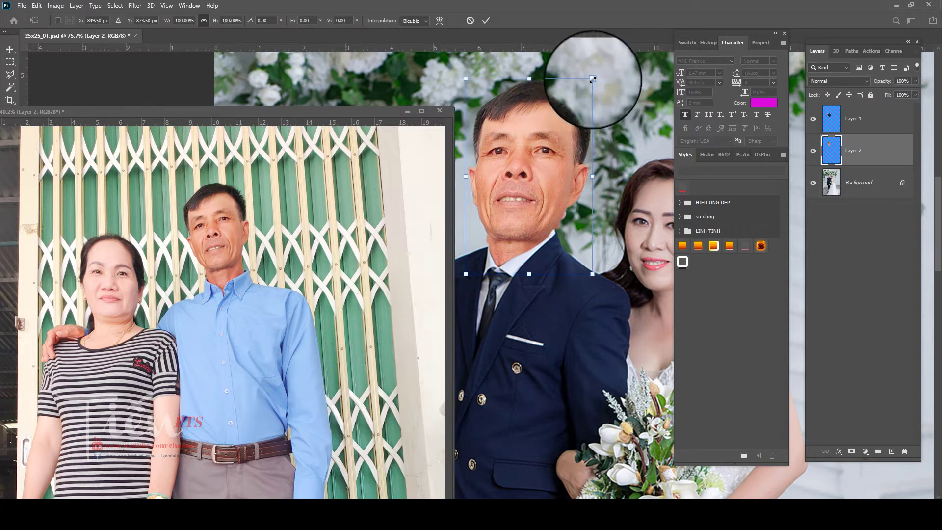
{"action": "left_click_drag", "start_coordinate": [590, 80], "coordinate": [578, 101]}
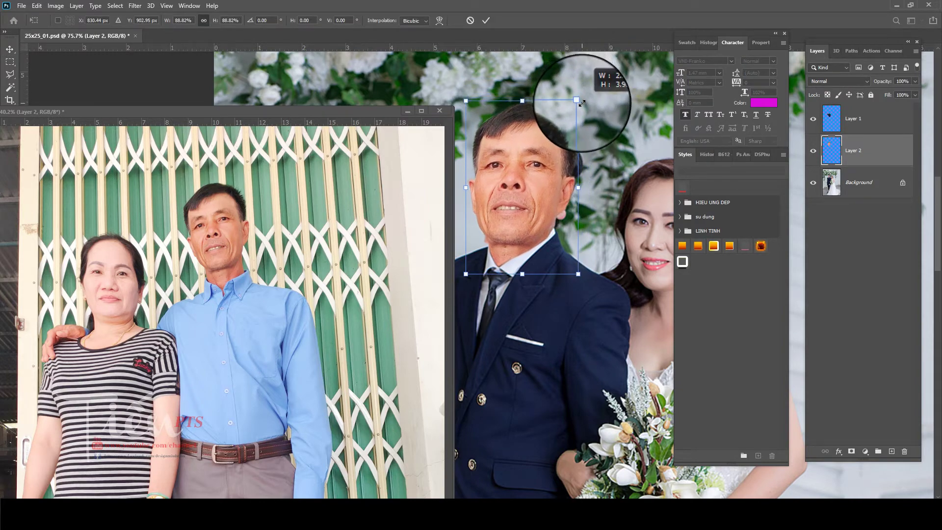
{"action": "mouse_move", "coordinate": [543, 152]}
{"action": "left_mouse_down"}
{"action": "mouse_move", "coordinate": [549, 204]}
{"action": "mouse_move", "coordinate": [547, 89]}
{"action": "mouse_move", "coordinate": [550, 98]}
{"action": "mouse_move", "coordinate": [506, 141]}
{"action": "left_mouse_up"}
{"action": "key", "text": "Return"}
{"action": "scroll", "coordinate": [544, 152], "scroll_direction": "down", "scroll_amount": 2}
{"action": "scroll", "coordinate": [544, 152], "scroll_direction": "down", "scroll_amount": 2}
{"action": "scroll", "coordinate": [547, 88], "scroll_direction": "up", "scroll_amount": 3}
{"action": "key", "text": "ctrl+t"}
{"action": "mouse_move", "coordinate": [567, 133]}
{"action": "left_mouse_down"}
{"action": "mouse_move", "coordinate": [534, 190]}
{"action": "mouse_move", "coordinate": [547, 212]}
{"action": "left_mouse_up"}
{"action": "key", "text": "Return"}
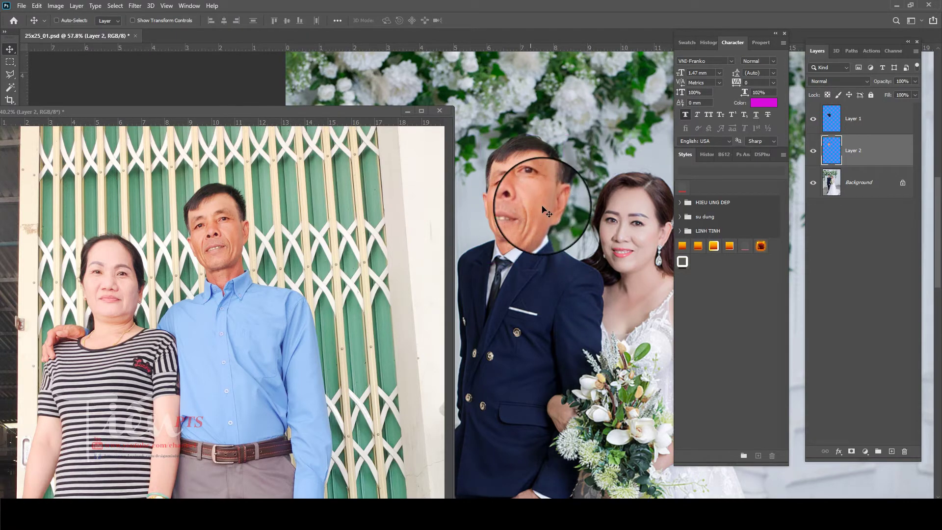
Step: Rotate the groom's new face by about -3 degrees
{"action": "scroll", "coordinate": [547, 212], "scroll_direction": "down", "scroll_amount": 3}
{"action": "scroll", "coordinate": [559, 205], "scroll_direction": "down", "scroll_amount": 2}
{"action": "scroll", "coordinate": [559, 199], "scroll_direction": "up", "scroll_amount": 1}
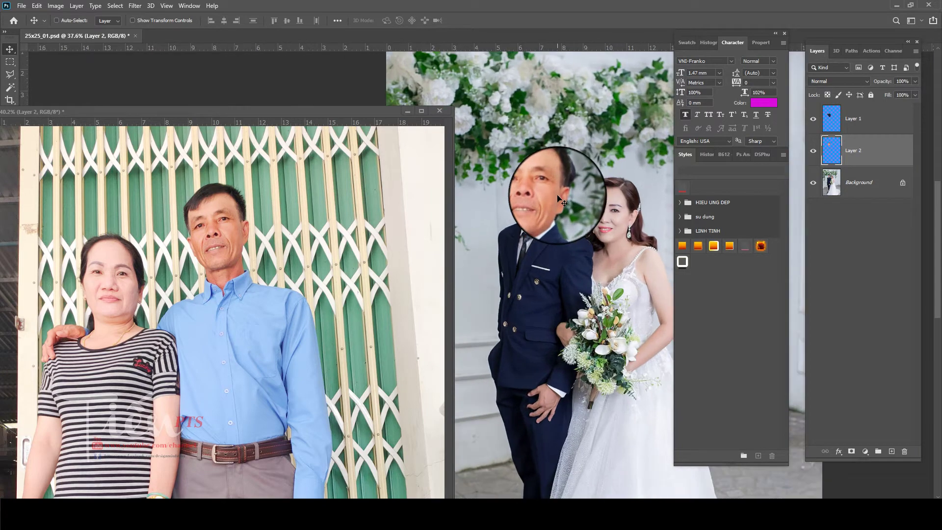
{"action": "key", "text": "ctrl+t"}
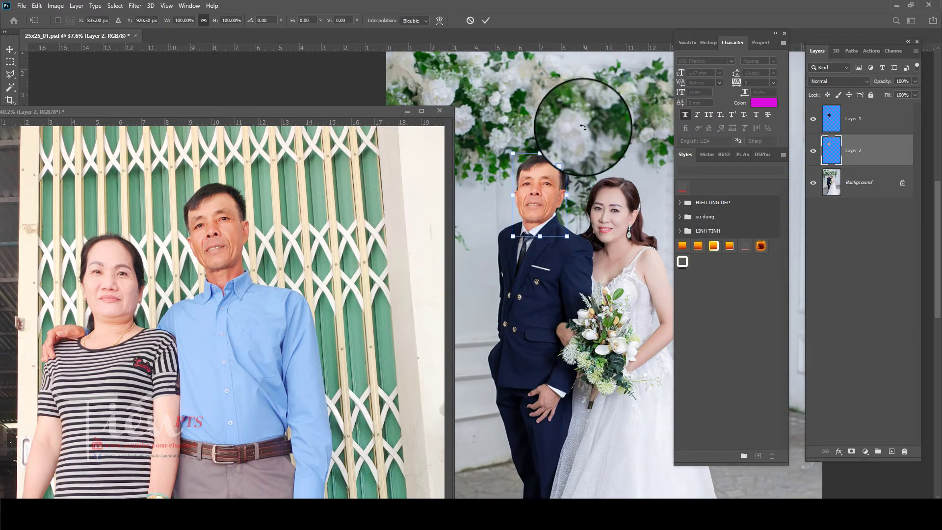
{"action": "mouse_move", "coordinate": [584, 139]}
{"action": "left_mouse_down"}
{"action": "mouse_move", "coordinate": [576, 131]}
{"action": "mouse_move", "coordinate": [554, 211]}
{"action": "mouse_move", "coordinate": [108, 294]}
{"action": "left_mouse_up"}
{"action": "key", "text": "Return"}
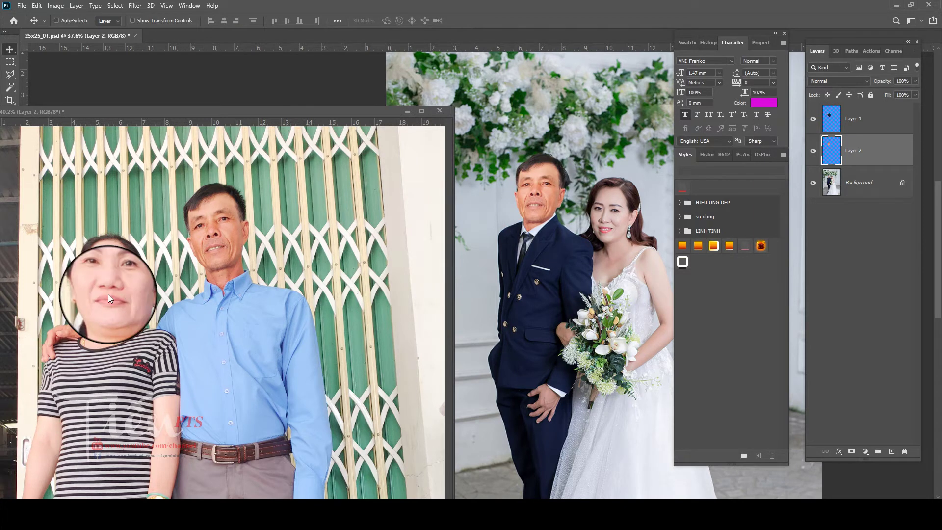
Step: Drag the woman's face onto the bride and shrink it to about 87%
{"action": "mouse_move", "coordinate": [113, 296]}
{"action": "left_mouse_down"}
{"action": "mouse_move", "coordinate": [629, 248]}
{"action": "mouse_move", "coordinate": [626, 216]}
{"action": "mouse_move", "coordinate": [611, 223]}
{"action": "mouse_move", "coordinate": [632, 156]}
{"action": "left_mouse_up"}
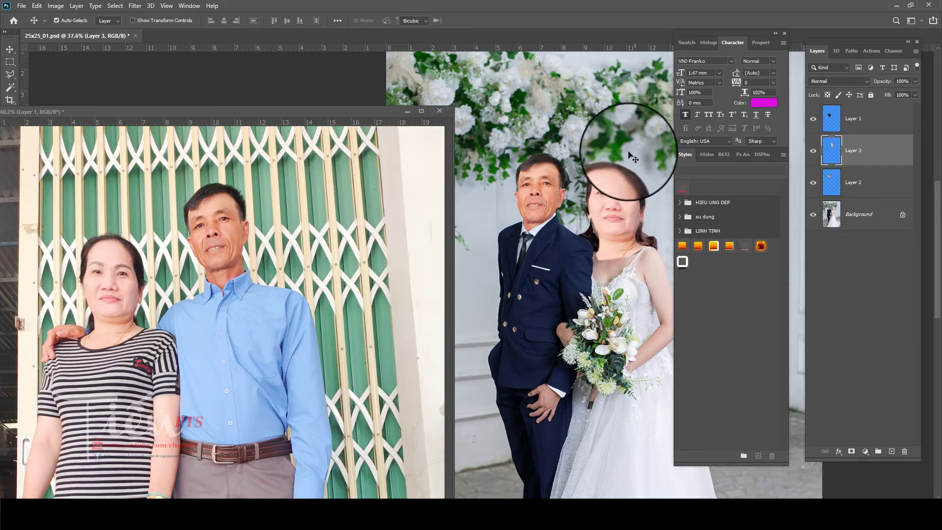
{"action": "key", "text": "ctrl+t"}
{"action": "mouse_move", "coordinate": [628, 104]}
{"action": "left_mouse_down"}
{"action": "mouse_move", "coordinate": [608, 170]}
{"action": "mouse_move", "coordinate": [607, 223]}
{"action": "mouse_move", "coordinate": [523, 219]}
{"action": "mouse_move", "coordinate": [557, 163]}
{"action": "left_mouse_up"}
{"action": "key", "text": "Return"}
Step: With panels hidden, tilt the woman's face to match the bride's neck
{"action": "scroll", "coordinate": [612, 224], "scroll_direction": "up", "scroll_amount": 2, "text": "alt"}
{"action": "key", "text": "Tab"}
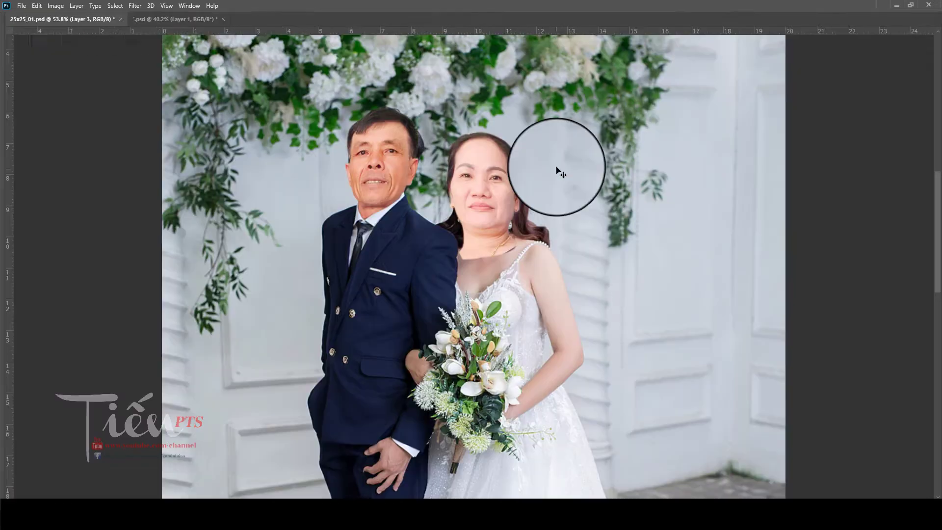
{"action": "scroll", "coordinate": [526, 263], "scroll_direction": "up", "scroll_amount": 4, "text": "alt"}
{"action": "mouse_move", "coordinate": [526, 263]}
{"action": "left_mouse_down"}
{"action": "mouse_move", "coordinate": [399, 162]}
{"action": "mouse_move", "coordinate": [423, 314]}
{"action": "left_mouse_up"}
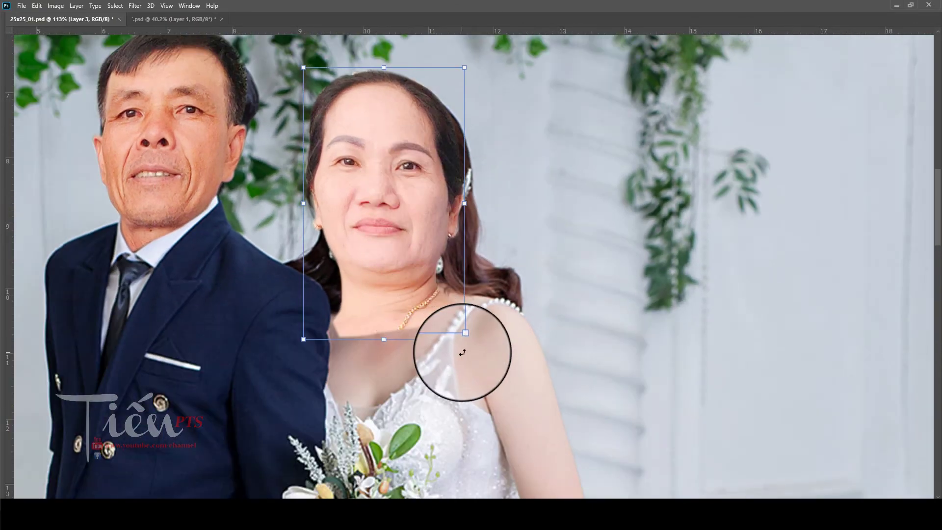
{"action": "left_click_drag", "start_coordinate": [463, 346], "coordinate": [438, 306]}
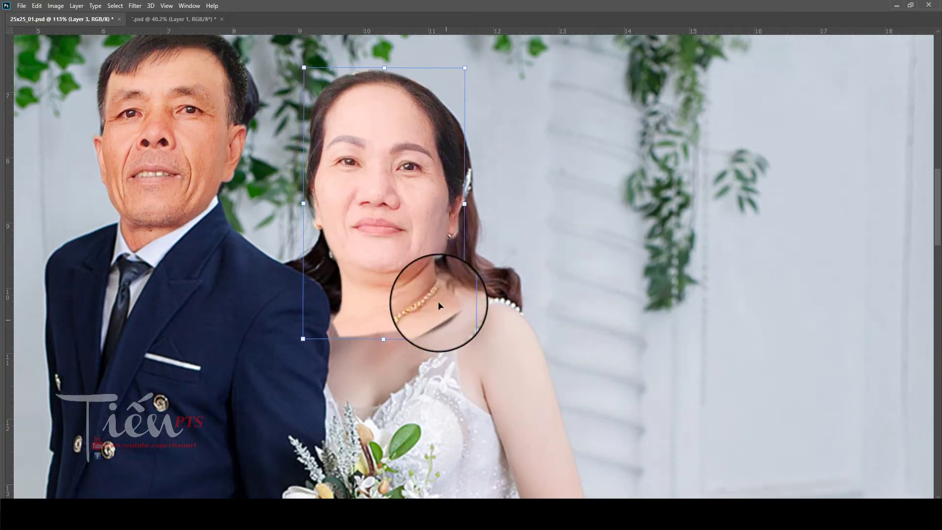
{"action": "key", "text": "Return"}
Step: Shrink the woman's face a bit further and shift it slightly left, then restore the panels
{"action": "key", "text": "ctrl+t"}
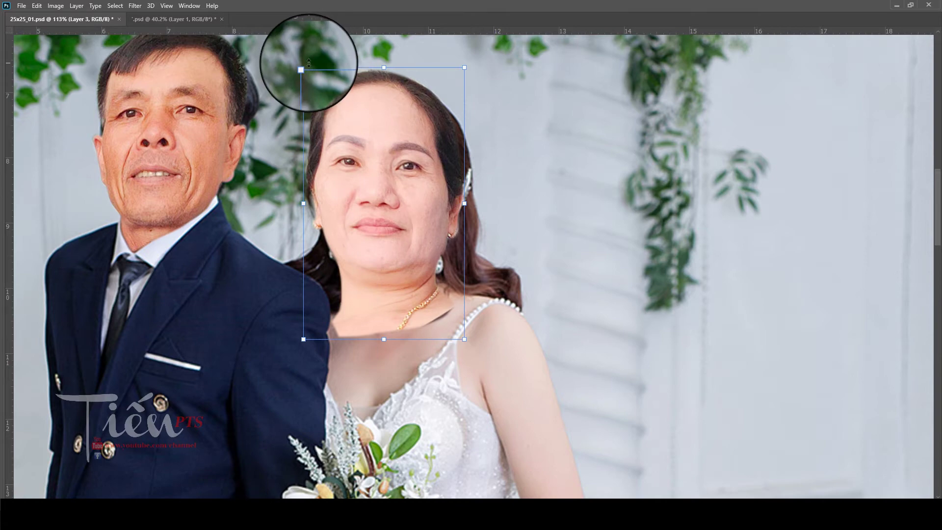
{"action": "mouse_move", "coordinate": [320, 63]}
{"action": "left_mouse_down"}
{"action": "mouse_move", "coordinate": [325, 161]}
{"action": "mouse_move", "coordinate": [287, 83]}
{"action": "mouse_move", "coordinate": [309, 88]}
{"action": "left_mouse_up"}
{"action": "left_click_drag", "start_coordinate": [345, 239], "coordinate": [342, 239]}
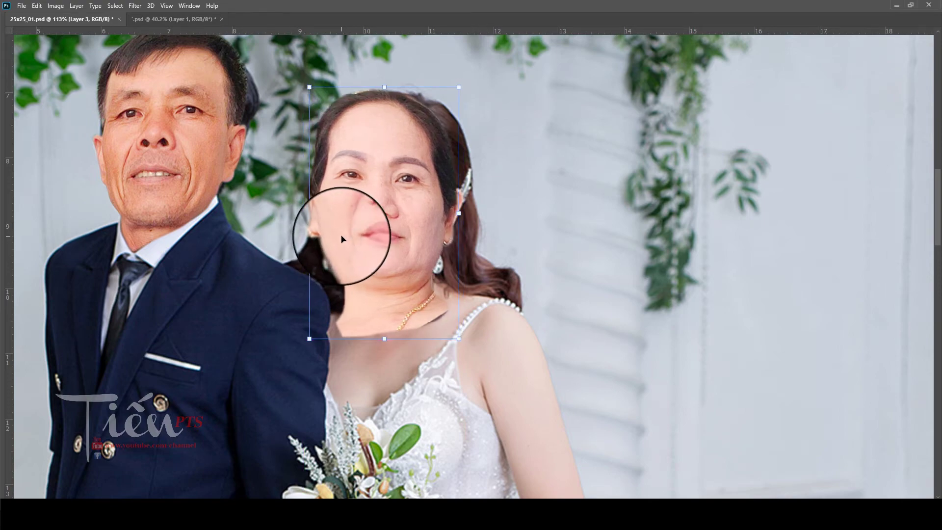
{"action": "key", "text": "Return"}
{"action": "scroll", "coordinate": [342, 239], "scroll_direction": "down", "scroll_amount": 3}
{"action": "scroll", "coordinate": [342, 239], "scroll_direction": "down", "scroll_amount": 2}
{"action": "key", "text": "Tab"}
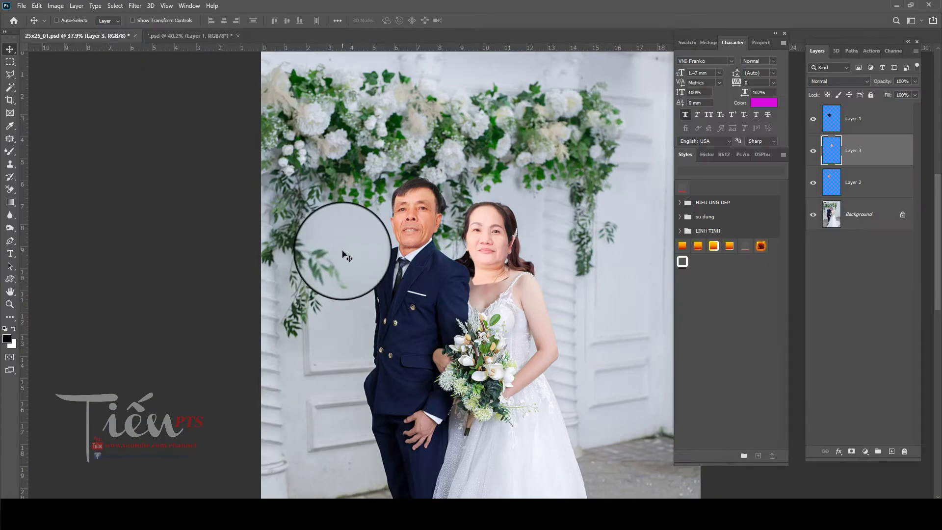
Step: Return to the wedding photo and select Layer 2, the groom's face
{"action": "left_click", "coordinate": [189, 35]}
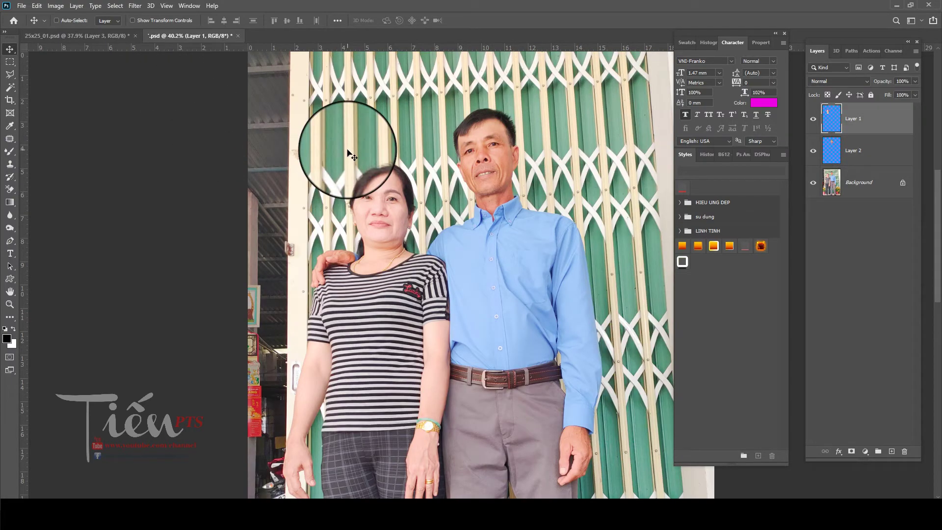
{"action": "left_click", "coordinate": [58, 38]}
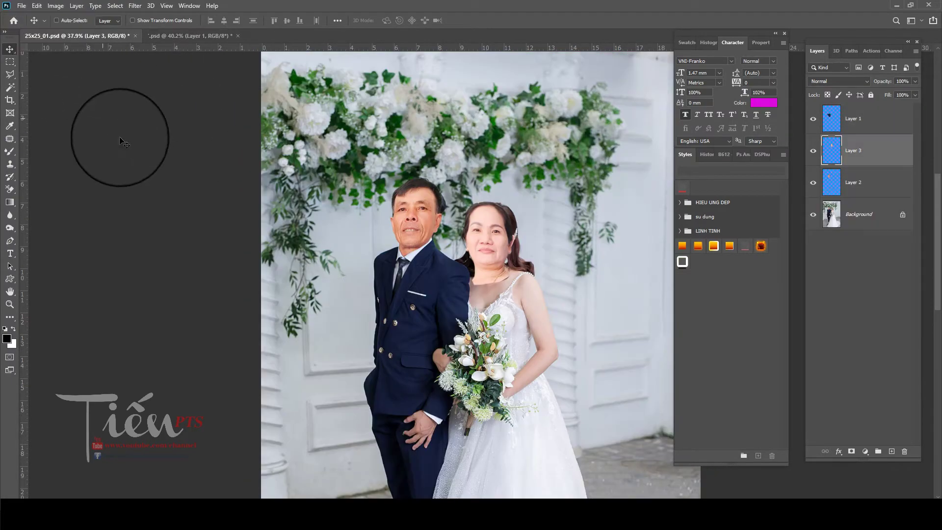
{"action": "scroll", "coordinate": [450, 191], "scroll_direction": "up", "scroll_amount": 3}
{"action": "scroll", "coordinate": [450, 191], "scroll_direction": "up", "scroll_amount": 1}
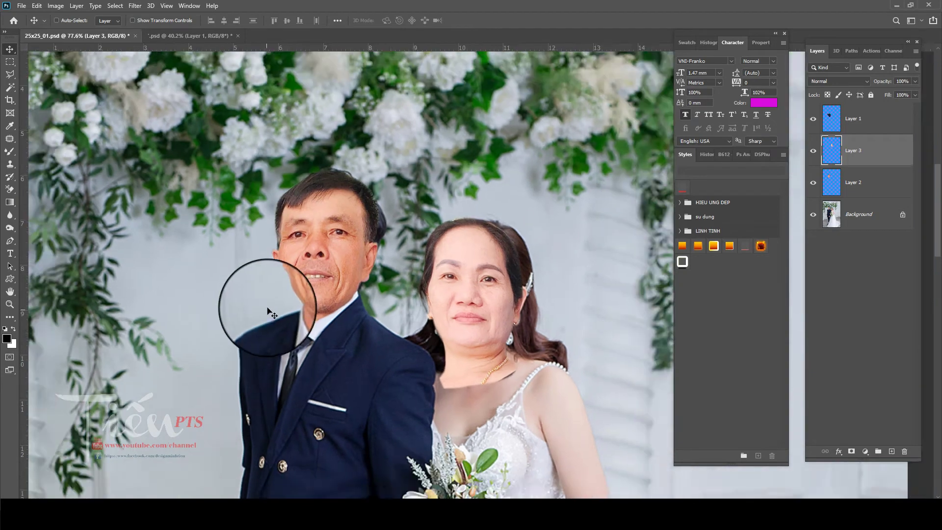
{"action": "scroll", "coordinate": [270, 295], "scroll_direction": "up", "scroll_amount": 1}
{"action": "scroll", "coordinate": [437, 225], "scroll_direction": "up", "scroll_amount": 1}
{"action": "right_click", "coordinate": [359, 240]}
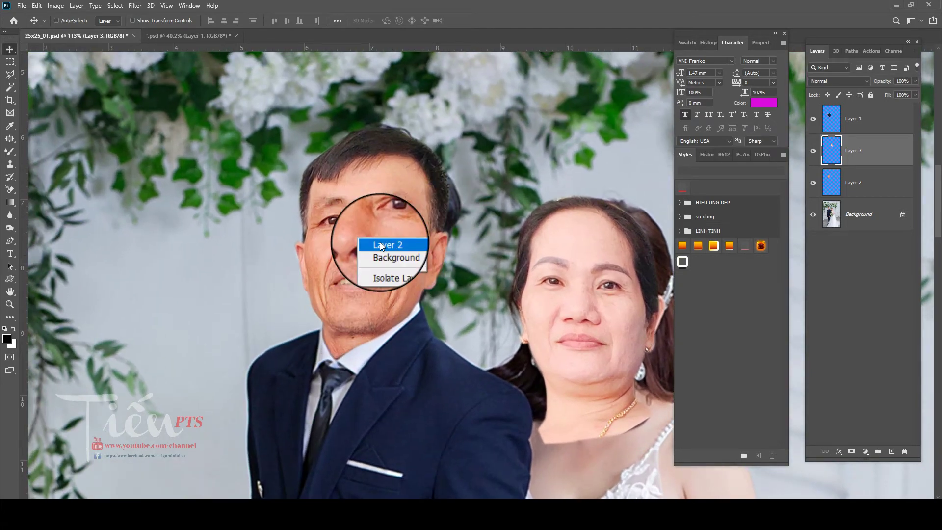
{"action": "left_click", "coordinate": [380, 242]}
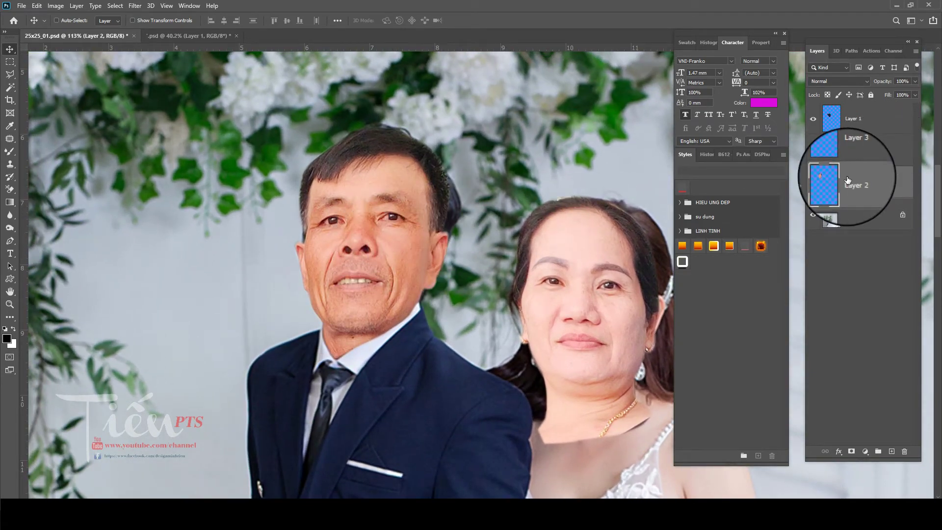
Step: Skew the lower corners and nudge the groom's face left and right until it sits naturally
{"action": "key", "text": "ctrl+t"}
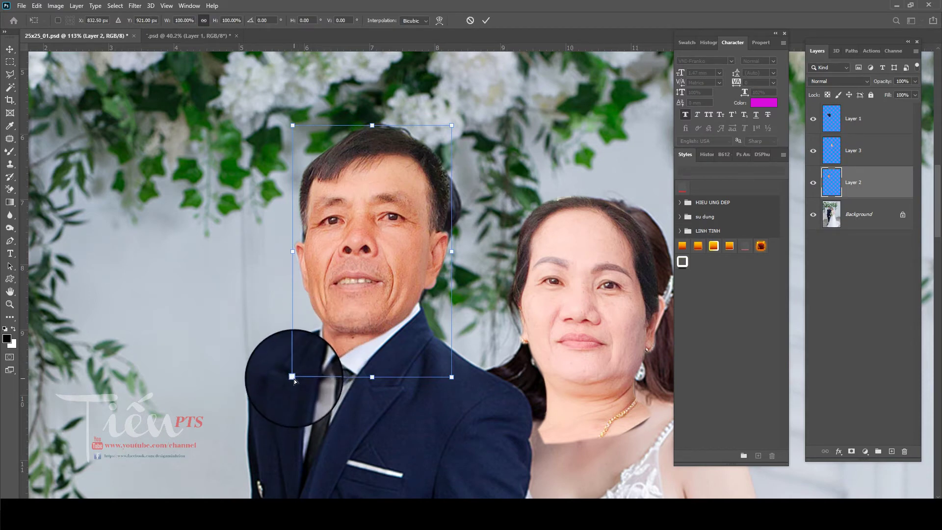
{"action": "left_click_drag", "start_coordinate": [294, 379], "coordinate": [300, 376]}
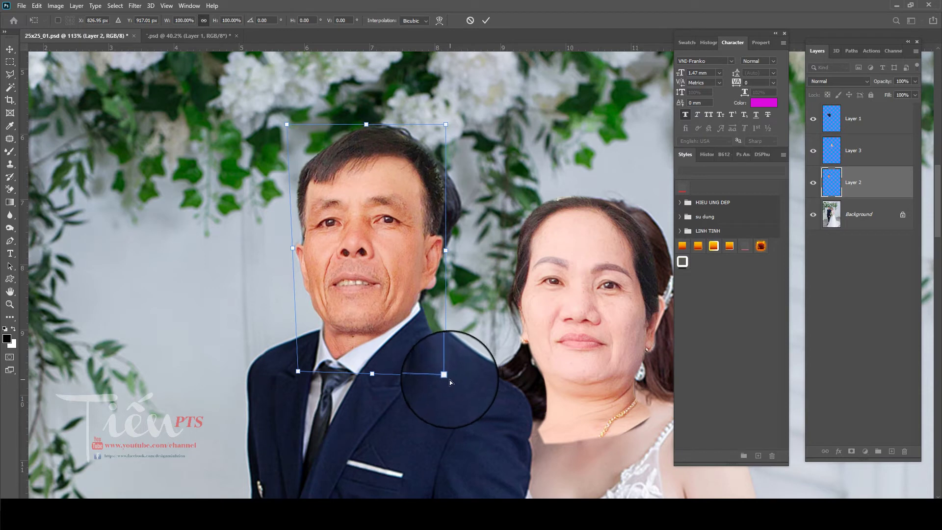
{"action": "left_click_drag", "start_coordinate": [449, 380], "coordinate": [446, 379]}
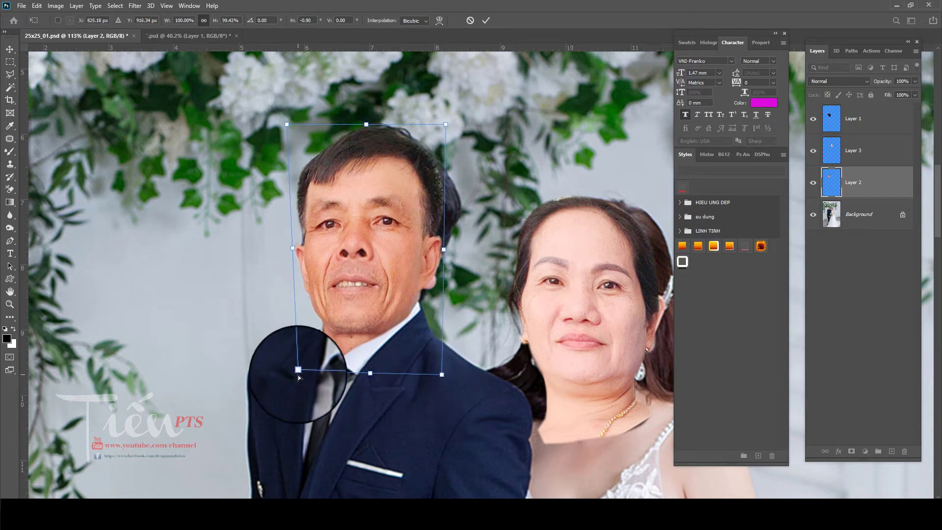
{"action": "left_click_drag", "start_coordinate": [298, 372], "coordinate": [305, 371]}
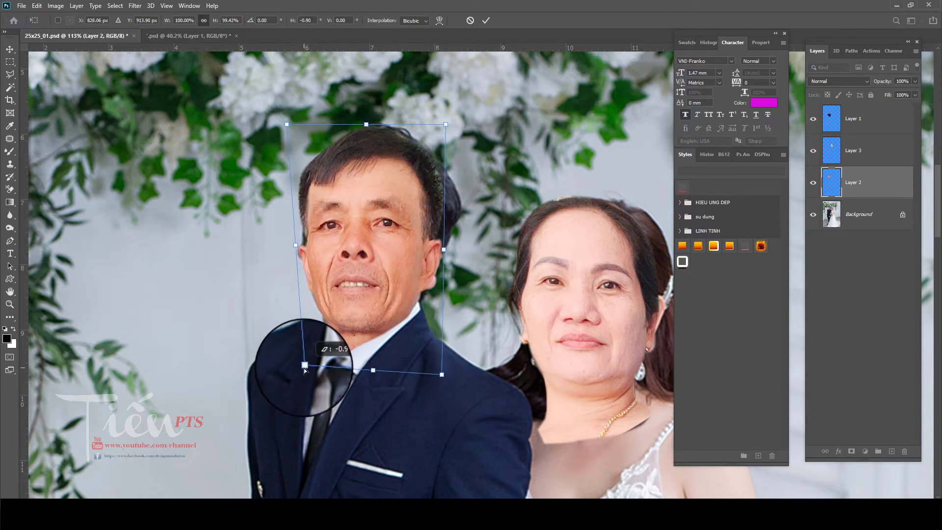
{"action": "left_click_drag", "start_coordinate": [379, 314], "coordinate": [374, 315]}
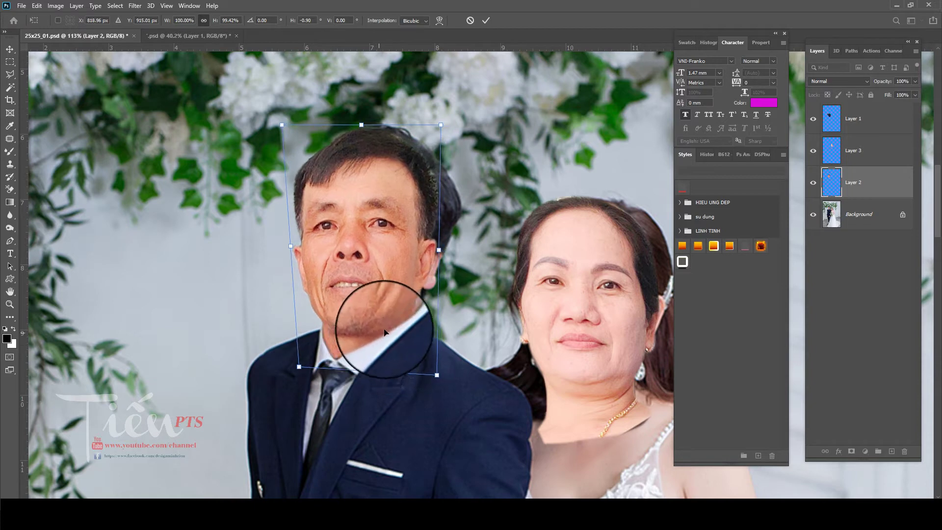
{"action": "left_click_drag", "start_coordinate": [418, 295], "coordinate": [422, 291]}
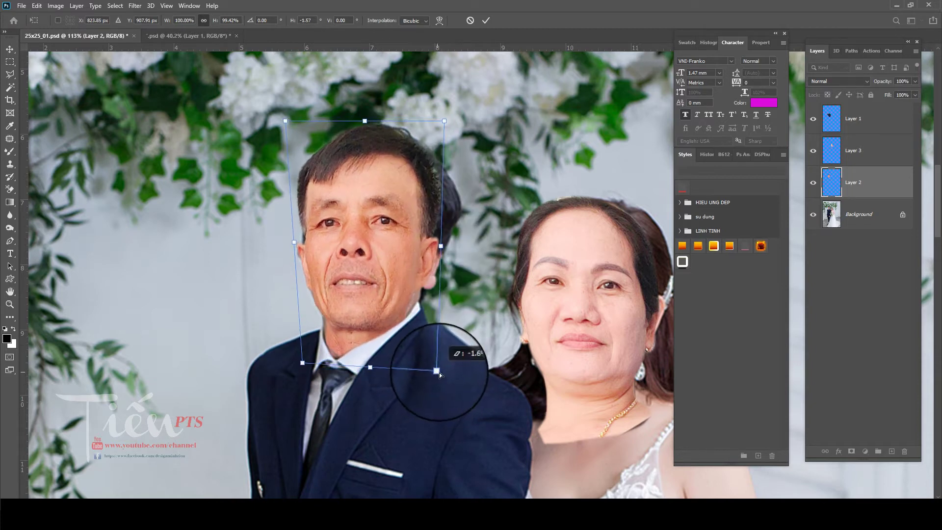
{"action": "left_click_drag", "start_coordinate": [440, 372], "coordinate": [442, 372]}
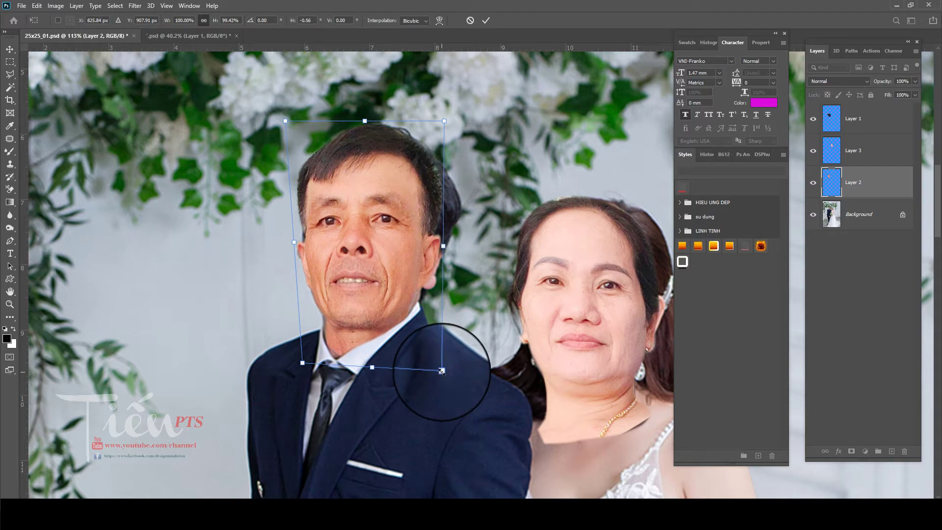
{"action": "key", "text": "Return"}
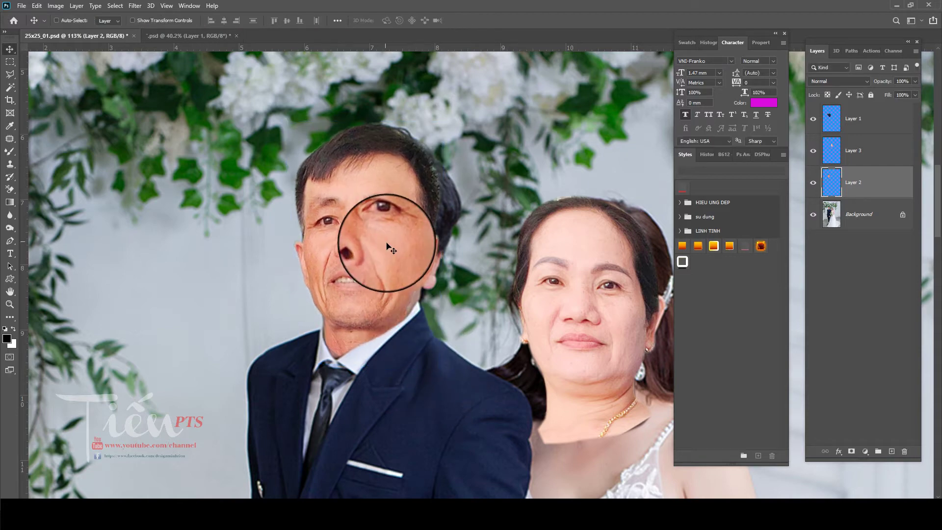
{"action": "scroll", "coordinate": [391, 249], "scroll_direction": "down", "scroll_amount": 2}
Step: Scale the bride's face on Layer 3 slightly smaller to fit her head and neck
{"action": "scroll", "coordinate": [391, 249], "scroll_direction": "down", "scroll_amount": 3}
{"action": "left_click_drag", "start_coordinate": [385, 243], "coordinate": [442, 248]}
{"action": "scroll", "coordinate": [442, 241], "scroll_direction": "up", "scroll_amount": 2}
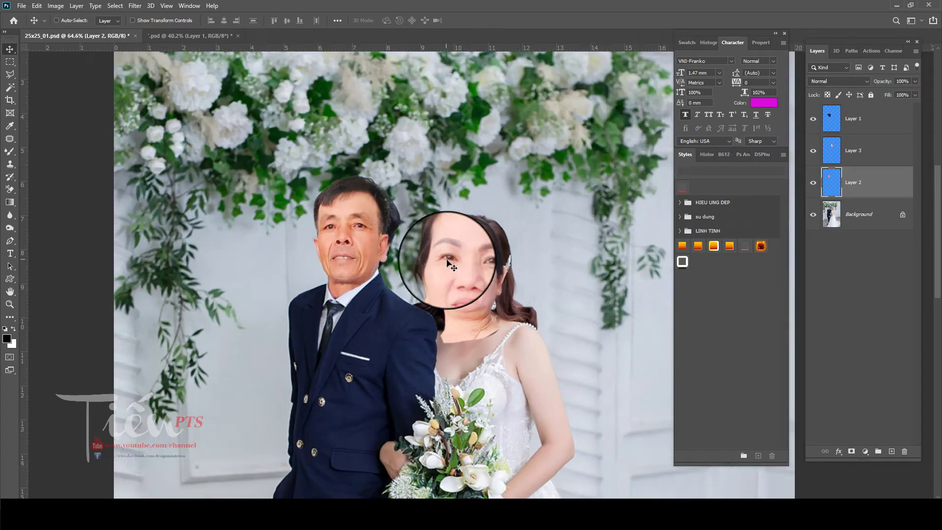
{"action": "scroll", "coordinate": [467, 290], "scroll_direction": "up", "scroll_amount": 1}
{"action": "left_click", "coordinate": [467, 290], "text": "ctrl"}
{"action": "key", "text": "ctrl+t"}
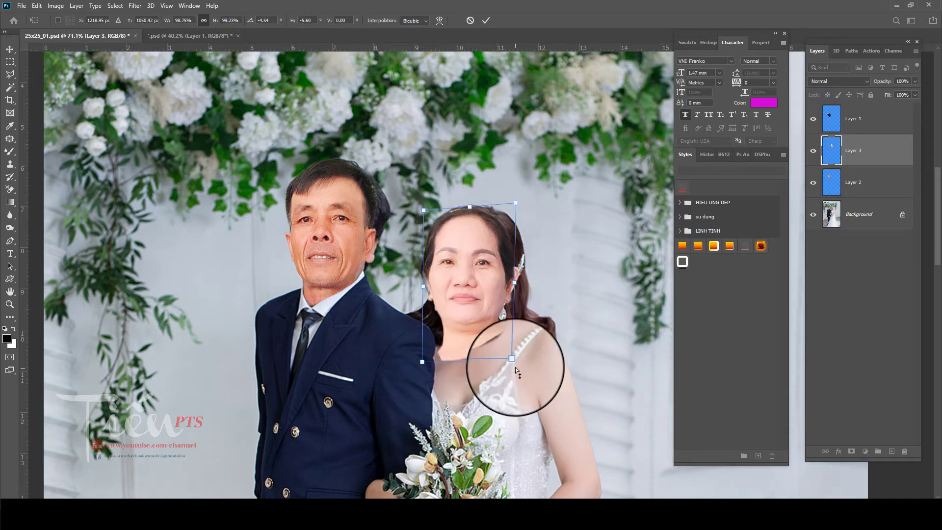
{"action": "left_click_drag", "start_coordinate": [513, 364], "coordinate": [493, 326]}
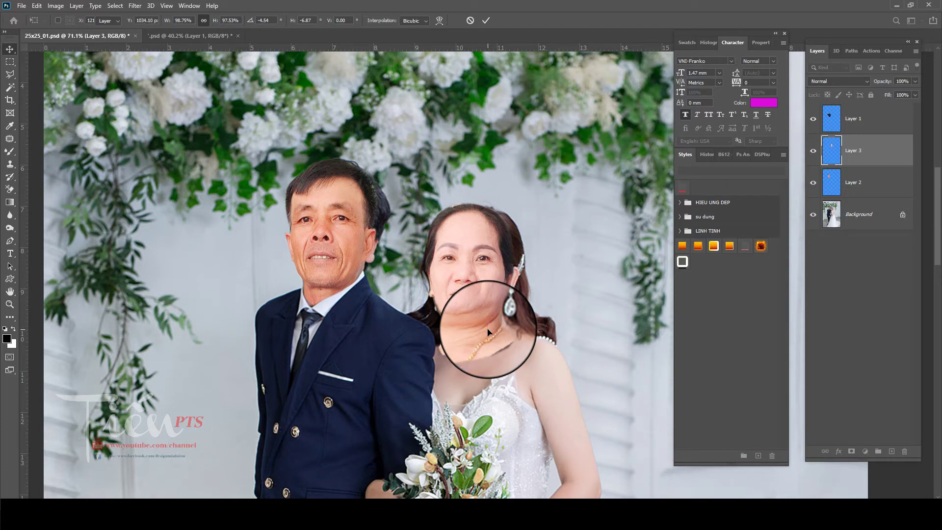
{"action": "key", "text": "Return"}
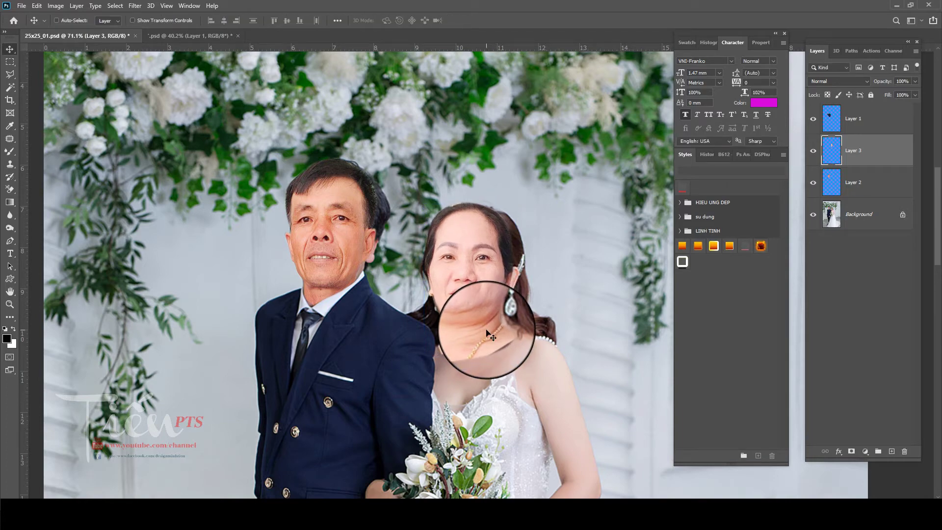
Step: Fit the whole photo on screen and save the document
{"action": "key", "text": "ctrl+0"}
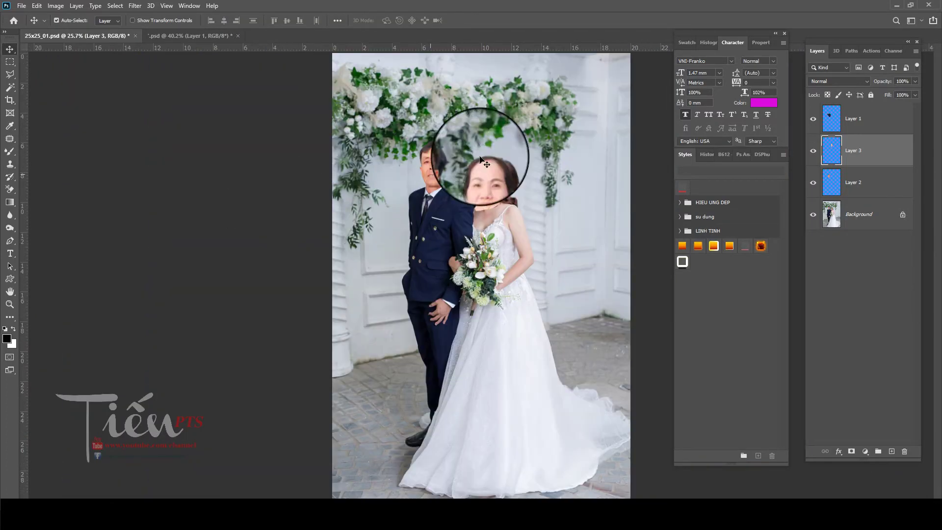
{"action": "key", "text": "ctrl+s"}
{"action": "scroll", "coordinate": [505, 125], "scroll_direction": "up", "scroll_amount": 3}
{"action": "scroll", "coordinate": [493, 131], "scroll_direction": "up", "scroll_amount": 3}
Step: Make the Background layer active, checking the layers under the groom's head
{"action": "key", "text": "Tab"}
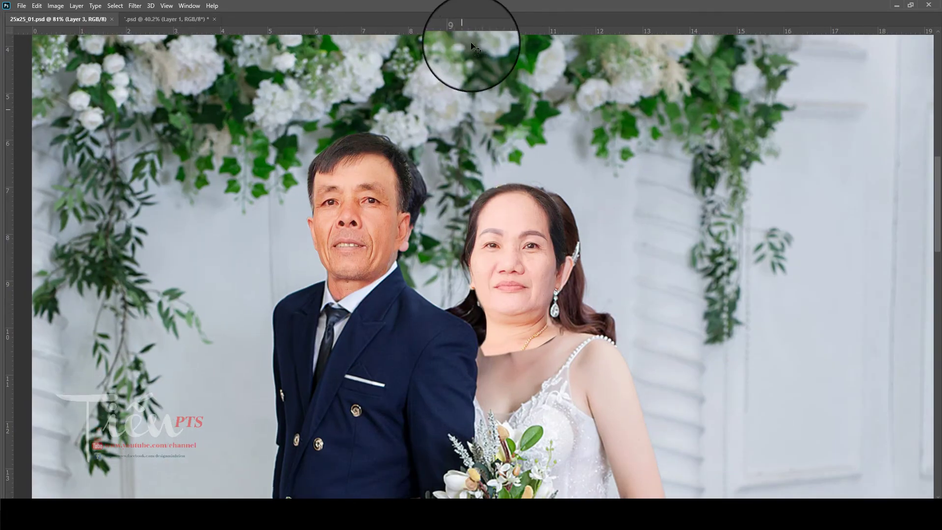
{"action": "scroll", "coordinate": [427, 171], "scroll_direction": "up", "scroll_amount": 2}
{"action": "right_click", "coordinate": [430, 203]}
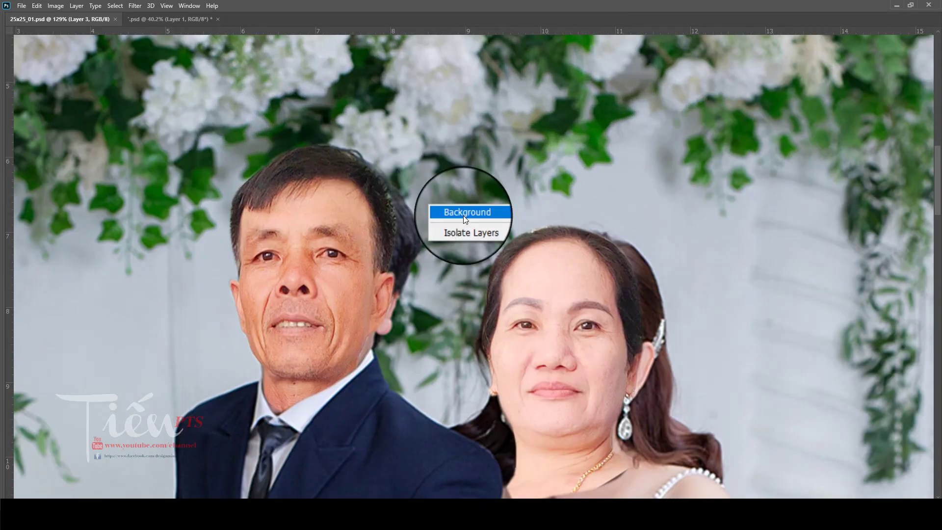
{"action": "left_click", "coordinate": [464, 216]}
{"action": "key", "text": "Tab"}
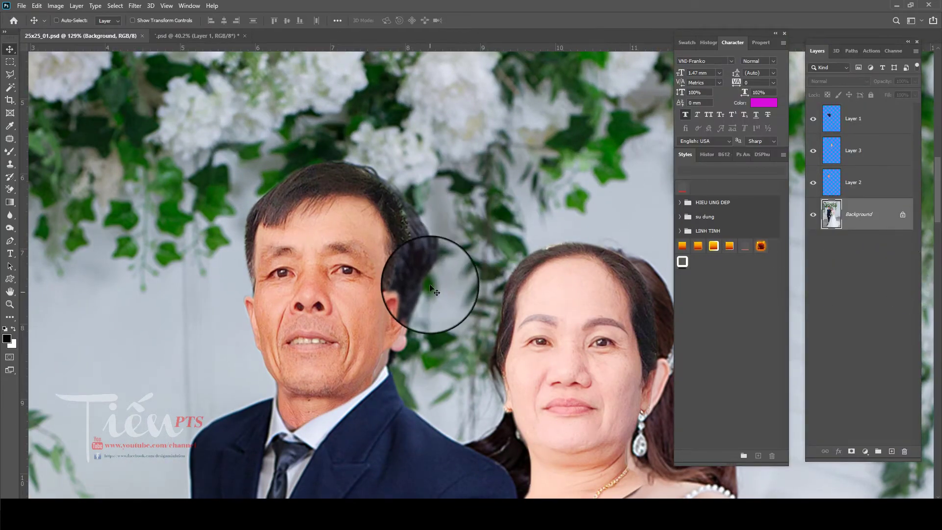
{"action": "right_click", "coordinate": [410, 256]}
{"action": "left_click", "coordinate": [431, 263]}
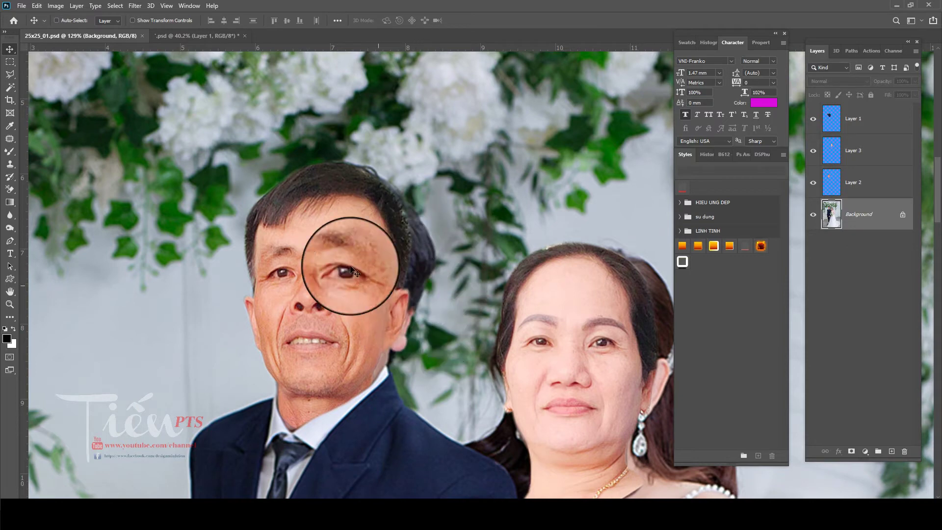
{"action": "right_click", "coordinate": [449, 243]}
{"action": "left_click", "coordinate": [481, 252]}
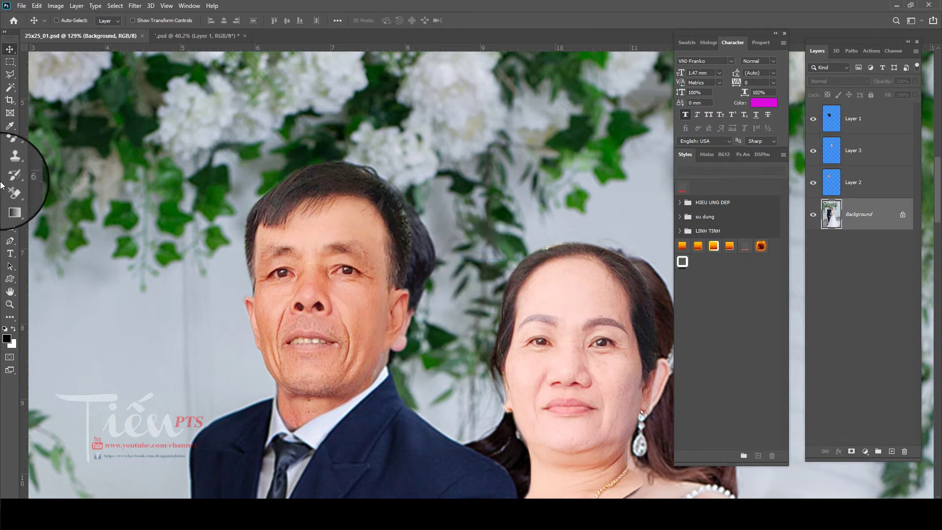
Step: Paint foliage over the hair behind the groom's head with the Clone Stamp at brush size 60
{"action": "right_click", "coordinate": [13, 163]}
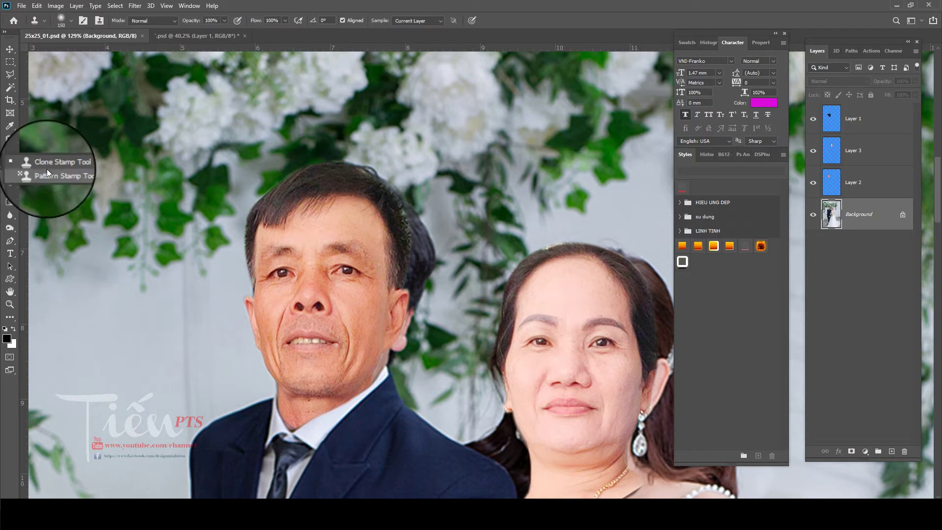
{"action": "left_click", "coordinate": [46, 164]}
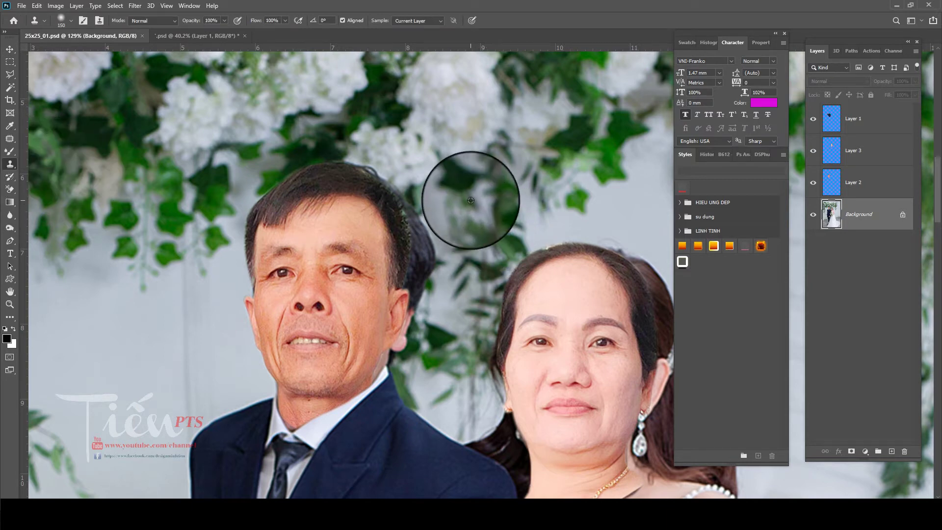
{"action": "key", "text": "bracketleft"}
{"action": "key", "text": "bracketleft"}
{"action": "key", "text": "bracketleft"}
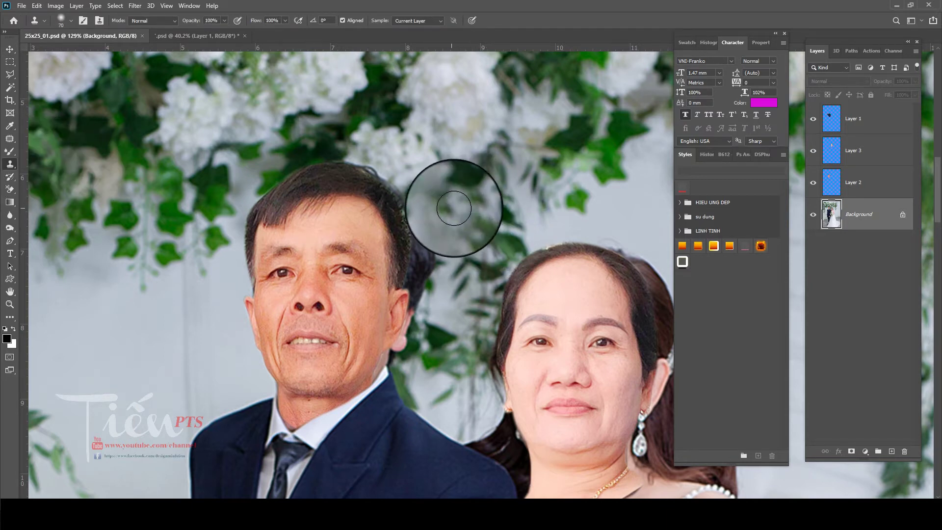
{"action": "key", "text": "bracketleft"}
{"action": "left_click_drag", "start_coordinate": [425, 252], "coordinate": [426, 260]}
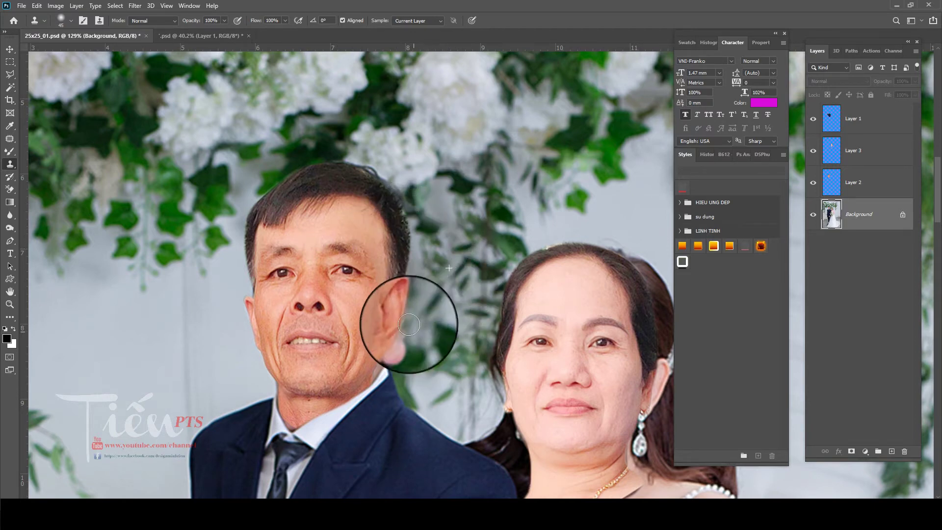
Step: At brush size 45, clone background from beside the groom's neck over his jaw edge
{"action": "key", "text": "bracketleft"}
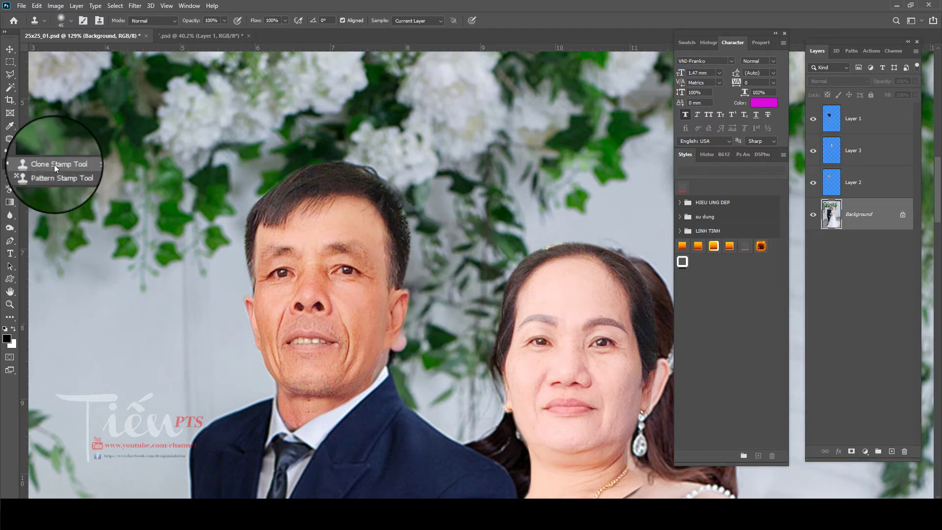
{"action": "left_click", "coordinate": [54, 164]}
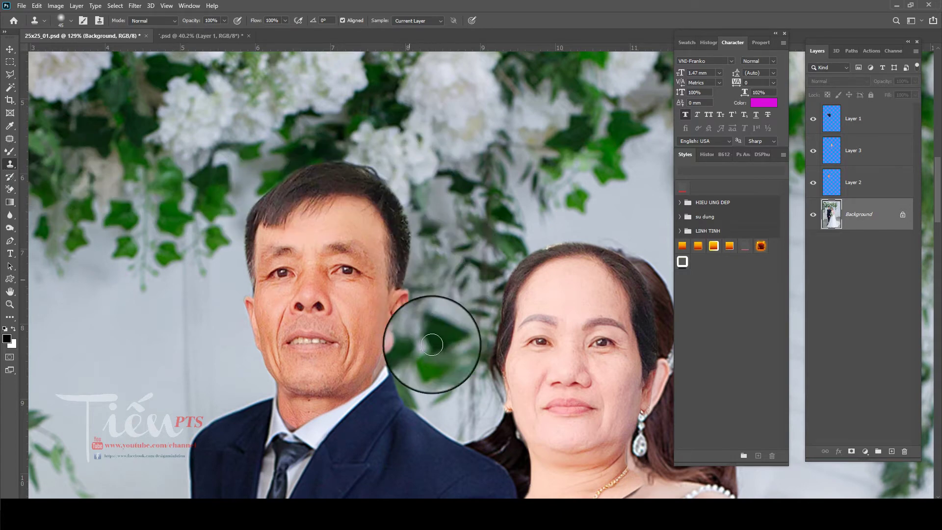
{"action": "left_click", "coordinate": [408, 359], "text": "alt"}
{"action": "left_click_drag", "start_coordinate": [378, 358], "coordinate": [377, 367]}
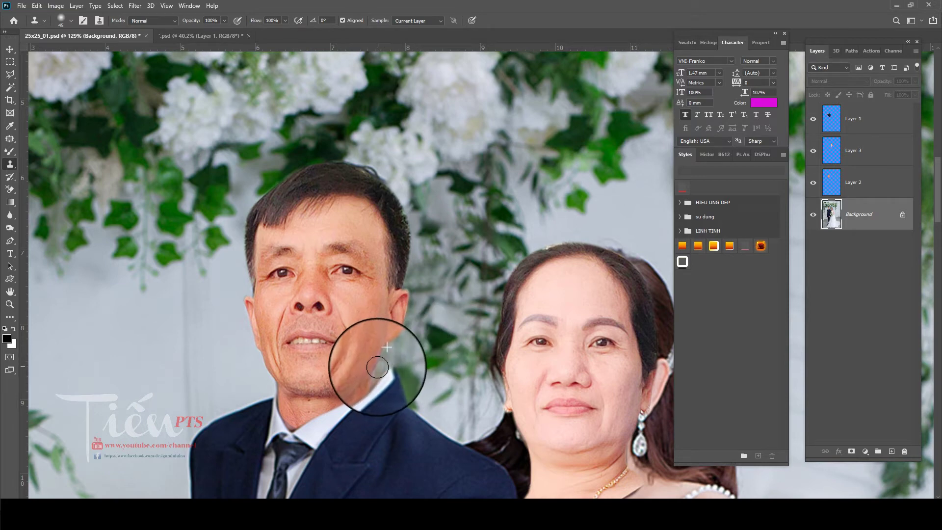
Step: Rotate the groom's face on Layer 2 about 1° clockwise and enlarge it to 100.64%
{"action": "key", "text": "v"}
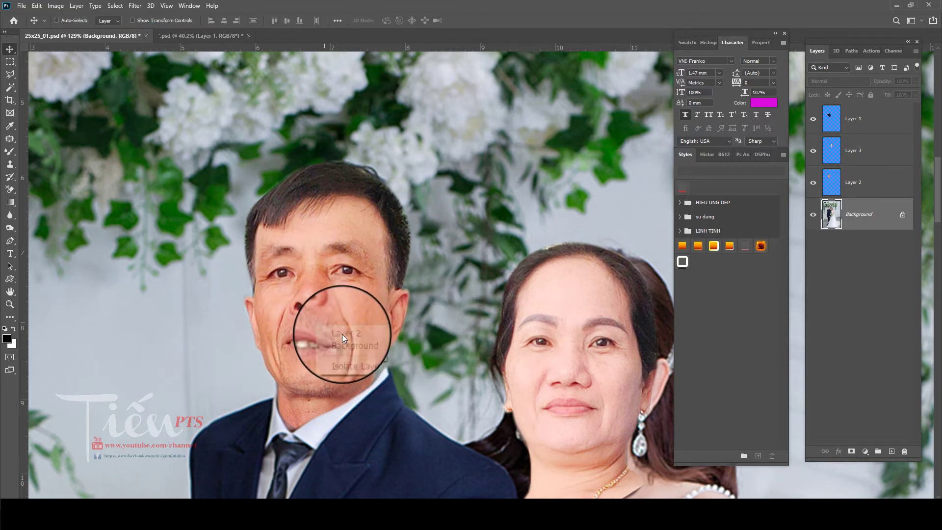
{"action": "right_click", "coordinate": [343, 338]}
{"action": "scroll", "coordinate": [338, 394], "scroll_direction": "up", "scroll_amount": 3}
{"action": "left_click_drag", "start_coordinate": [338, 394], "coordinate": [345, 314]}
{"action": "right_click", "coordinate": [316, 319]}
{"action": "left_click", "coordinate": [330, 326]}
{"action": "key", "text": "ctrl+t"}
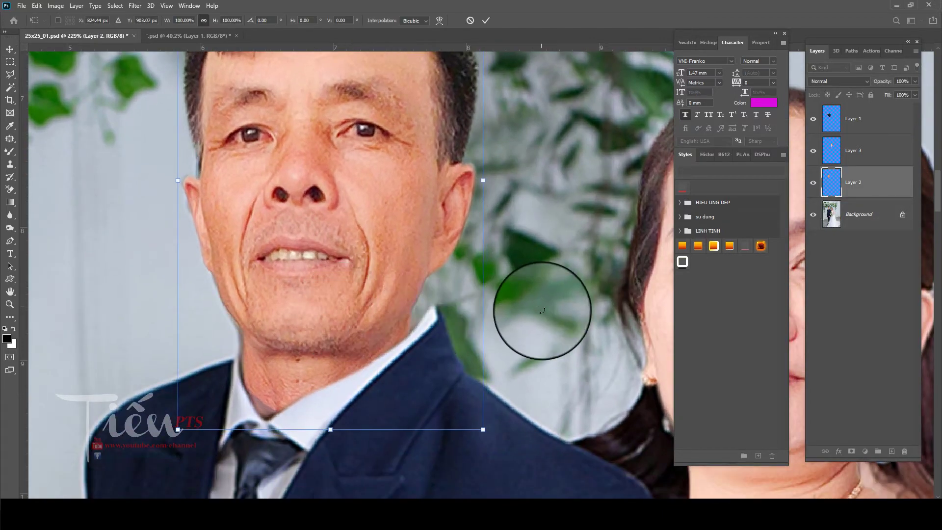
{"action": "left_click_drag", "start_coordinate": [541, 309], "coordinate": [540, 315]}
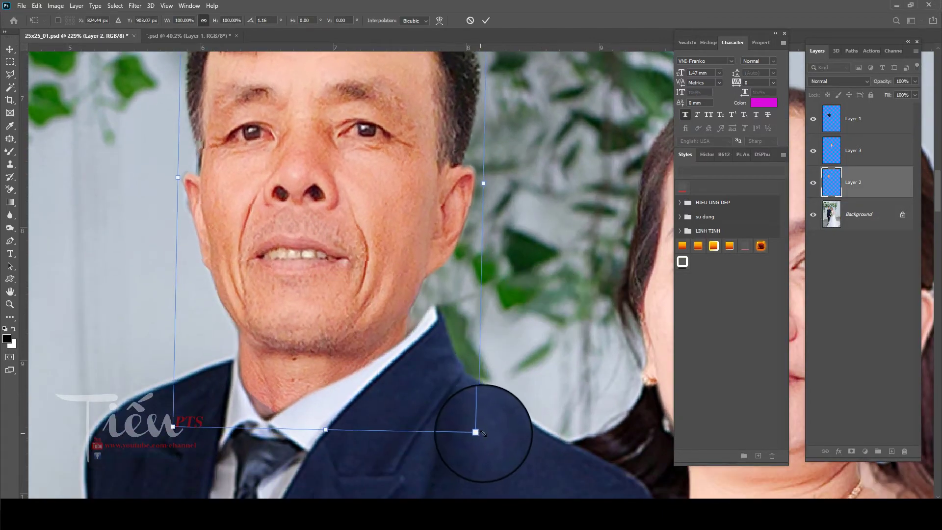
{"action": "left_click_drag", "start_coordinate": [483, 433], "coordinate": [485, 437]}
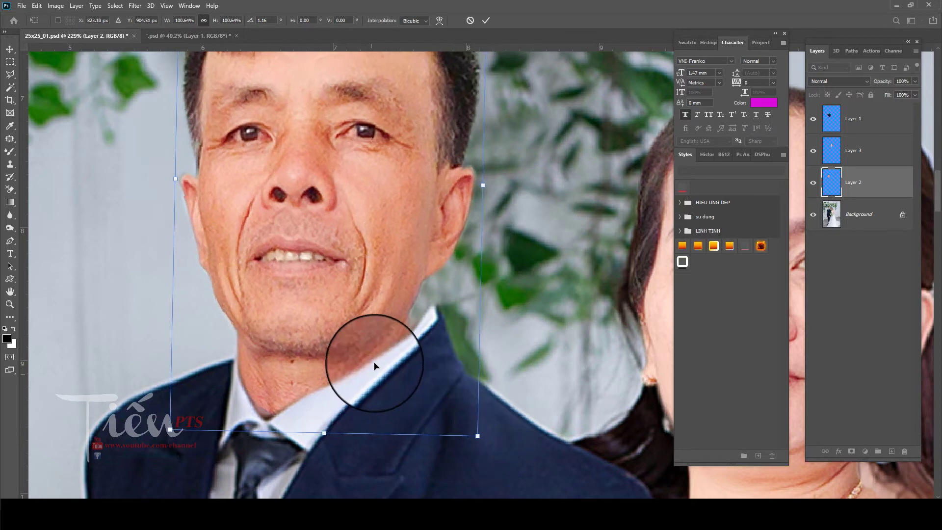
{"action": "key", "text": "Return"}
Step: Set up the Clone Stamp on Layer 2 with a 30 px brush for the collar edge
{"action": "scroll", "coordinate": [374, 365], "scroll_direction": "down", "scroll_amount": 1}
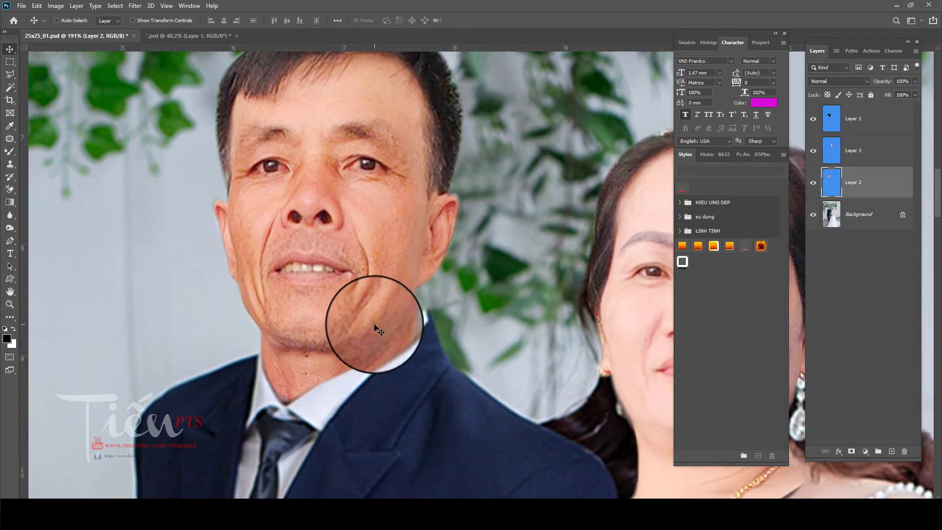
{"action": "right_click", "coordinate": [316, 379]}
{"action": "left_click", "coordinate": [326, 381]}
{"action": "key", "text": "s"}
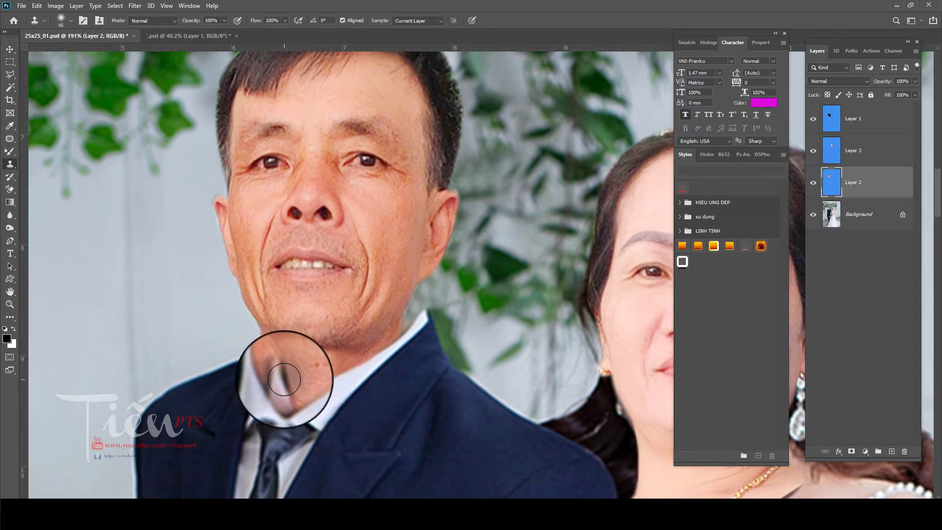
{"action": "key", "text": "bracketleft"}
{"action": "key", "text": "bracketleft"}
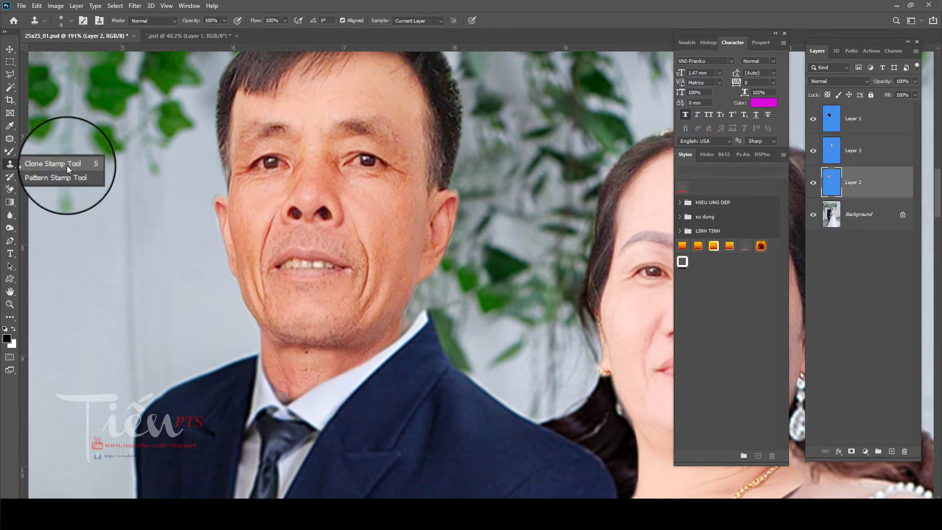
{"action": "left_click", "coordinate": [67, 165]}
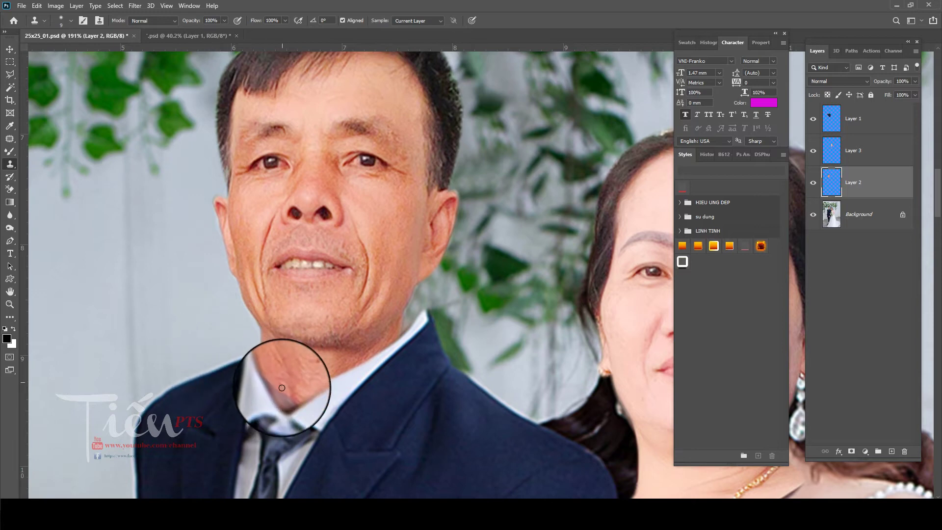
{"action": "key", "text": "bracketright"}
{"action": "key", "text": "bracketright"}
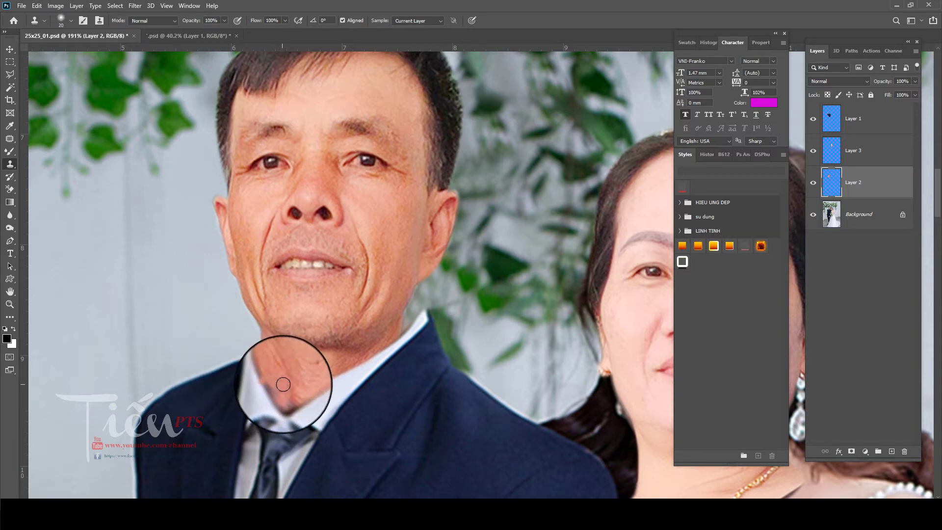
{"action": "key", "text": "bracketright"}
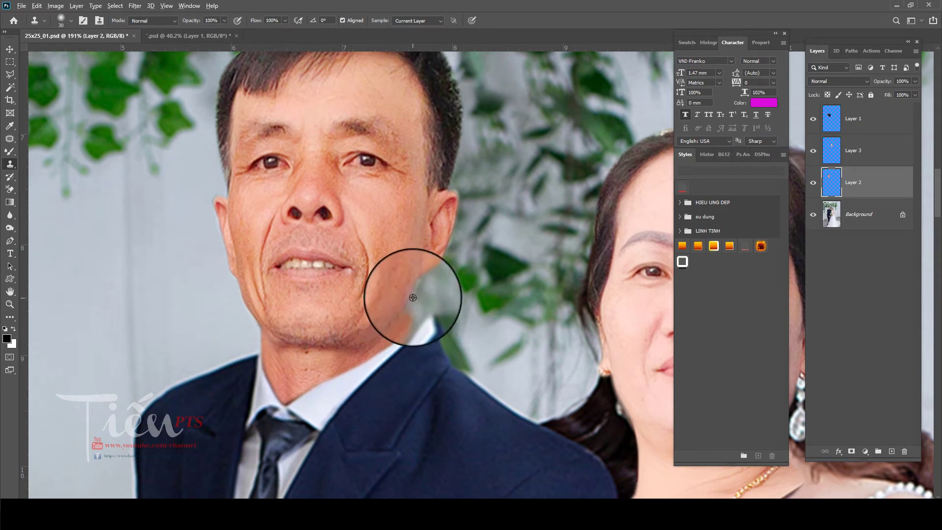
{"action": "scroll", "coordinate": [407, 300], "scroll_direction": "down", "scroll_amount": 3}
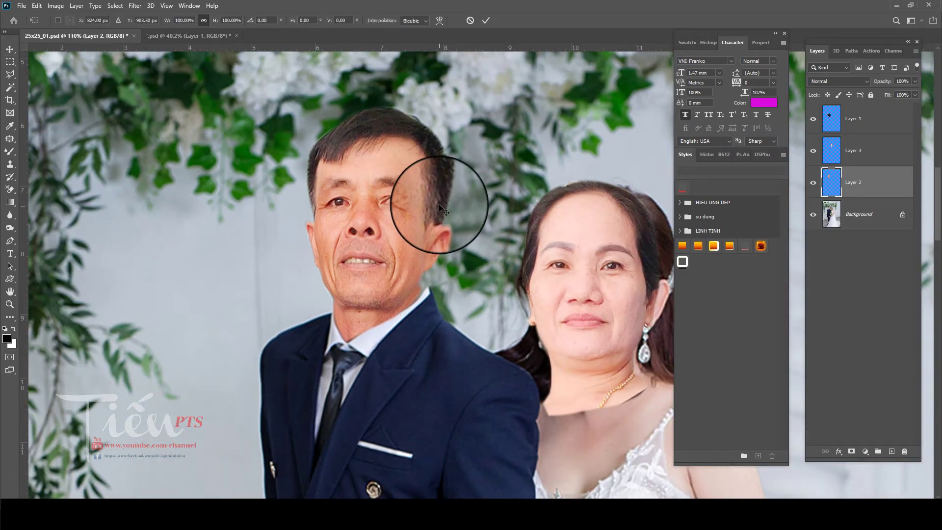
Step: Rotate the groom's face patch about 3 degrees, then ease the rotation back slightly
{"action": "key", "text": "ctrl+t"}
{"action": "left_click_drag", "start_coordinate": [466, 208], "coordinate": [509, 204]}
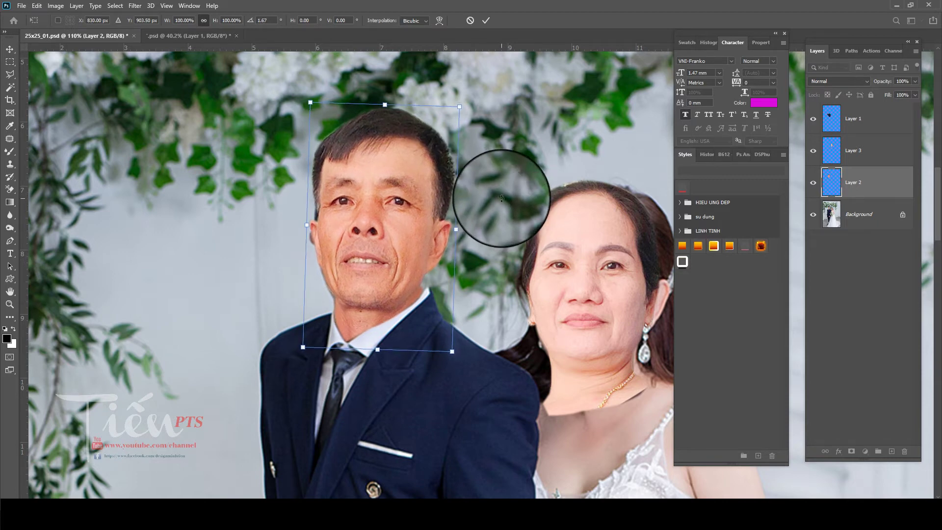
{"action": "left_click_drag", "start_coordinate": [508, 202], "coordinate": [459, 221]}
{"action": "key", "text": "Return"}
{"action": "scroll", "coordinate": [458, 220], "scroll_direction": "up", "scroll_amount": 2}
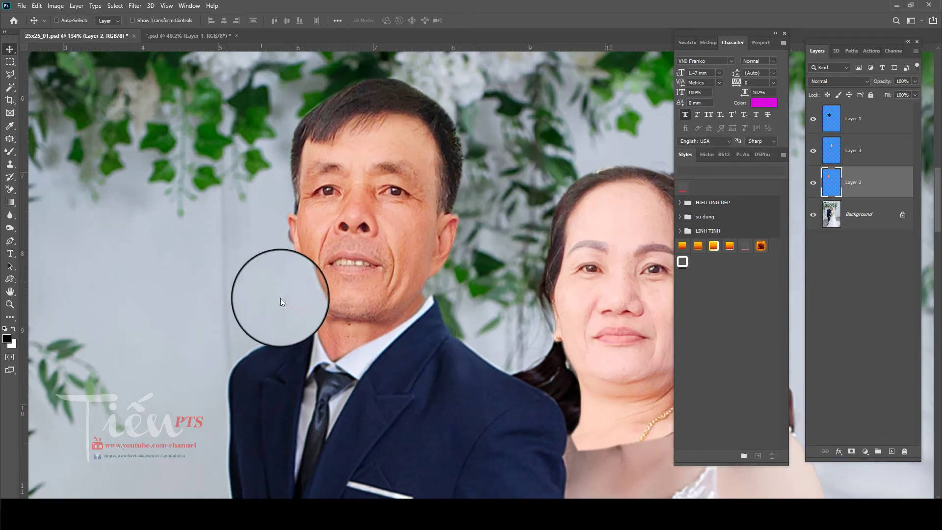
Step: Check the layers under the groom's cheek and jaw, ending on Layer 2's jaw patch
{"action": "right_click", "coordinate": [287, 301]}
{"action": "left_click", "coordinate": [288, 301]}
{"action": "key", "text": "s"}
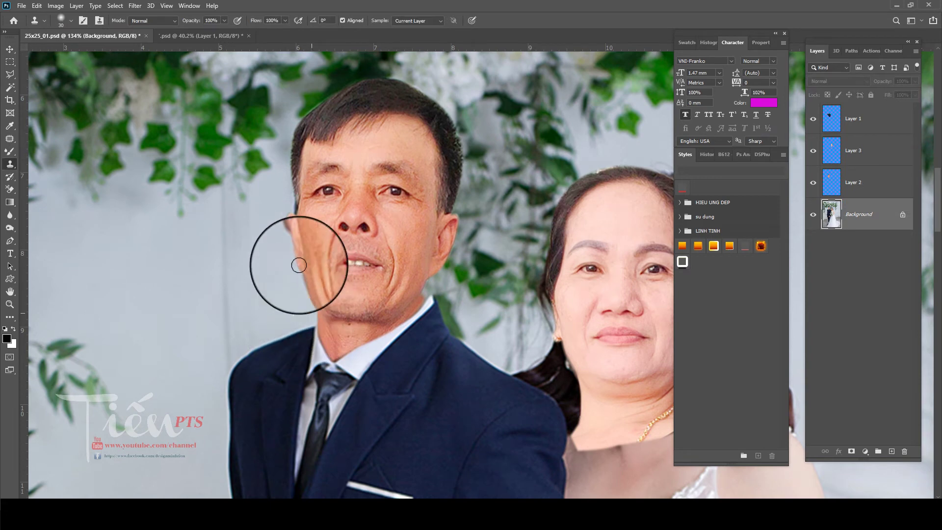
{"action": "key", "text": "v"}
{"action": "right_click", "coordinate": [438, 330]}
{"action": "left_click", "coordinate": [440, 330]}
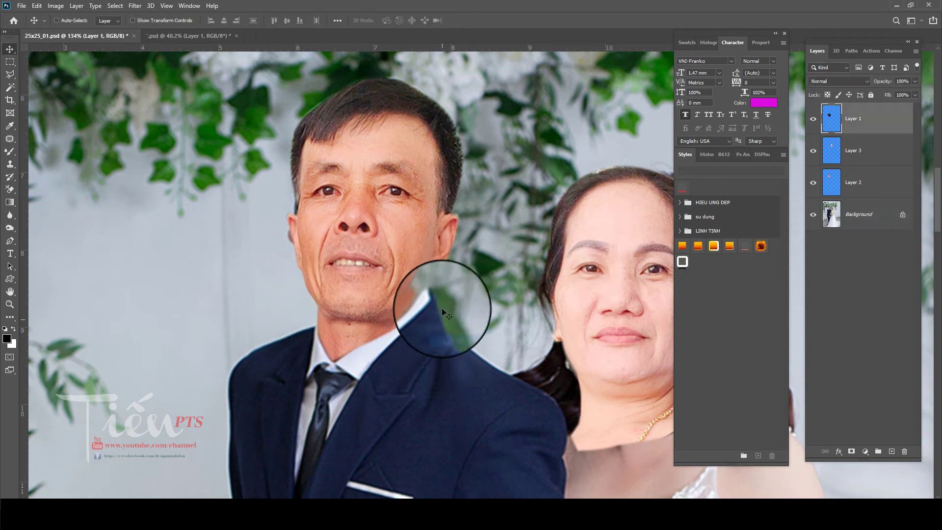
{"action": "scroll", "coordinate": [440, 306], "scroll_direction": "up", "scroll_amount": 2}
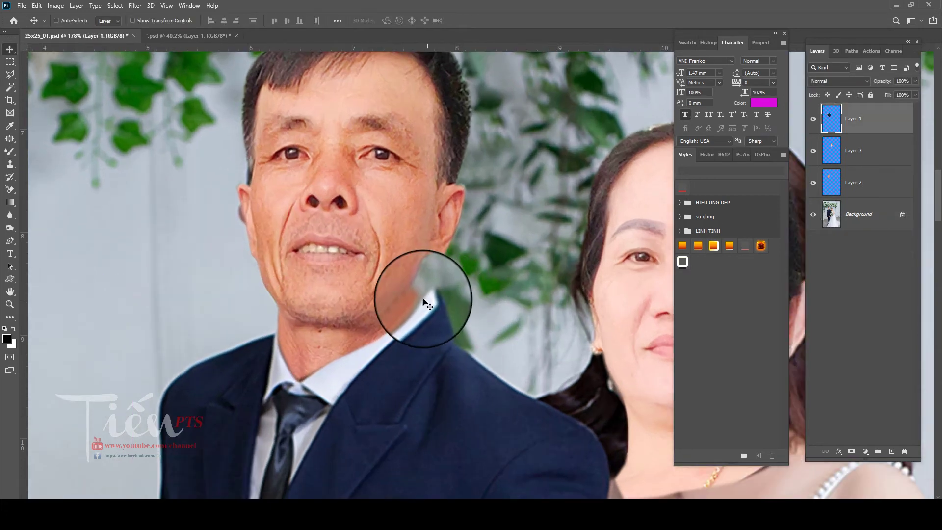
{"action": "left_click", "coordinate": [403, 288], "text": "ctrl"}
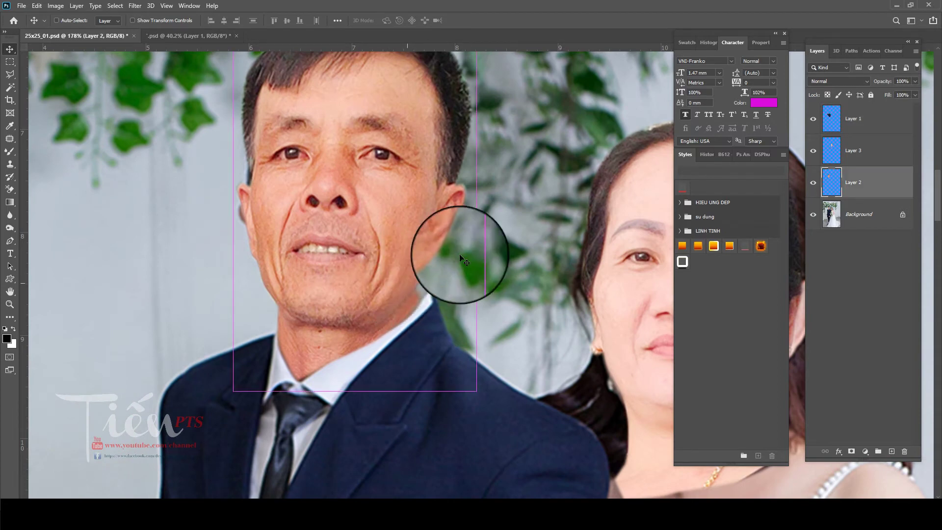
Step: Rotate the jaw patch about 1.6 degrees and clone over the jaw seam with an 8 px brush
{"action": "key", "text": "ctrl+t"}
{"action": "mouse_move", "coordinate": [516, 222]}
{"action": "left_mouse_down"}
{"action": "mouse_move", "coordinate": [527, 229]}
{"action": "mouse_move", "coordinate": [505, 224]}
{"action": "mouse_move", "coordinate": [416, 282]}
{"action": "mouse_move", "coordinate": [430, 258]}
{"action": "left_mouse_up"}
{"action": "key", "text": "Return"}
{"action": "key", "text": "bracketleft"}
{"action": "key", "text": "bracketleft"}
{"action": "key", "text": "bracketleft"}
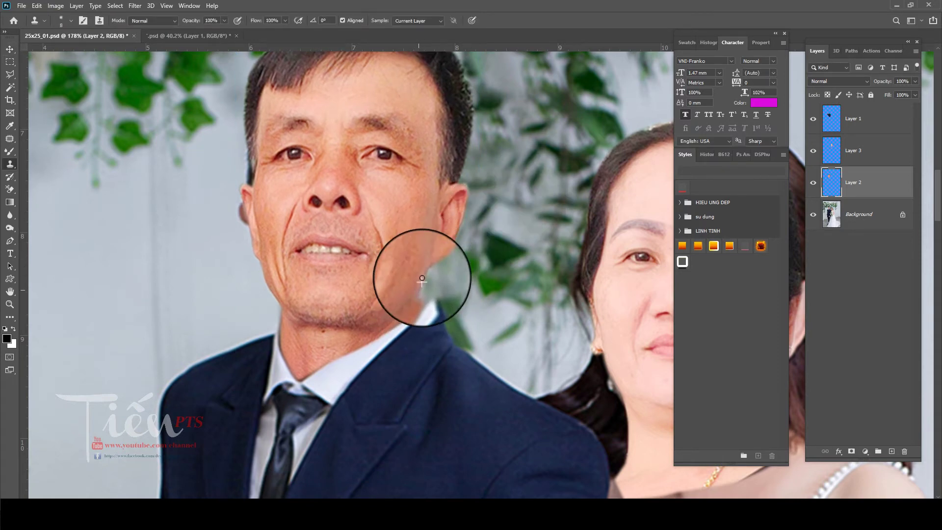
{"action": "mouse_move", "coordinate": [399, 308]}
{"action": "left_mouse_down"}
{"action": "mouse_move", "coordinate": [431, 258]}
{"action": "mouse_move", "coordinate": [407, 298]}
{"action": "left_mouse_up"}
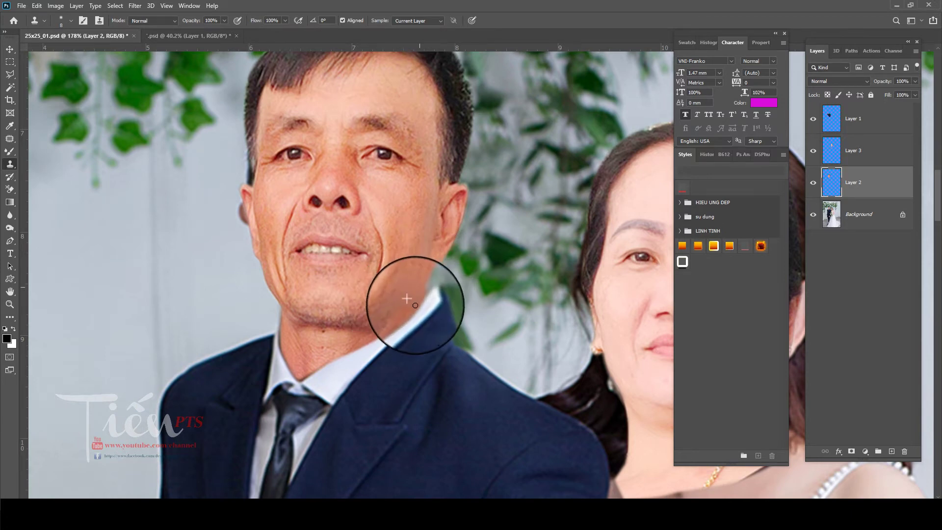
Step: On the Background, clone over the ear edge beside the groom's cheek, sampling leaves by his head
{"action": "key", "text": "v"}
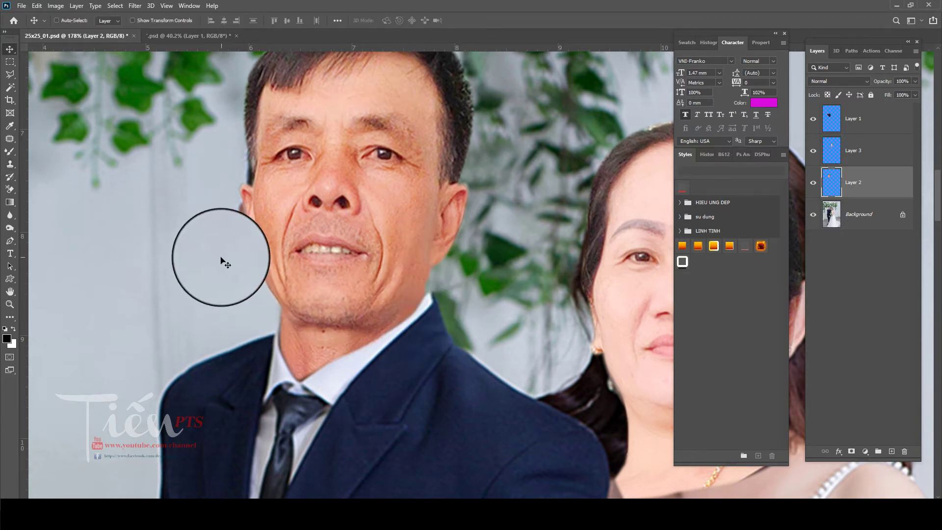
{"action": "right_click", "coordinate": [234, 268]}
{"action": "left_click", "coordinate": [234, 268]}
{"action": "key", "text": "s"}
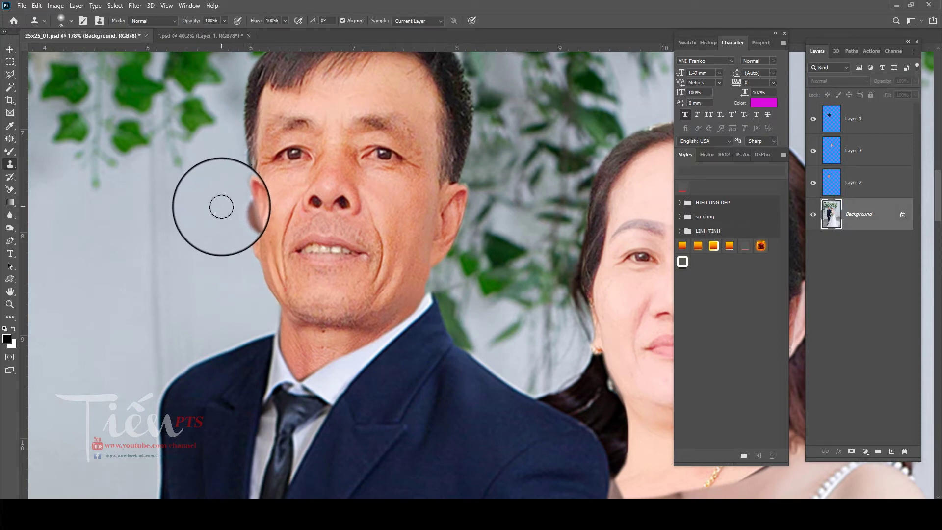
{"action": "left_click_drag", "start_coordinate": [233, 228], "coordinate": [243, 247]}
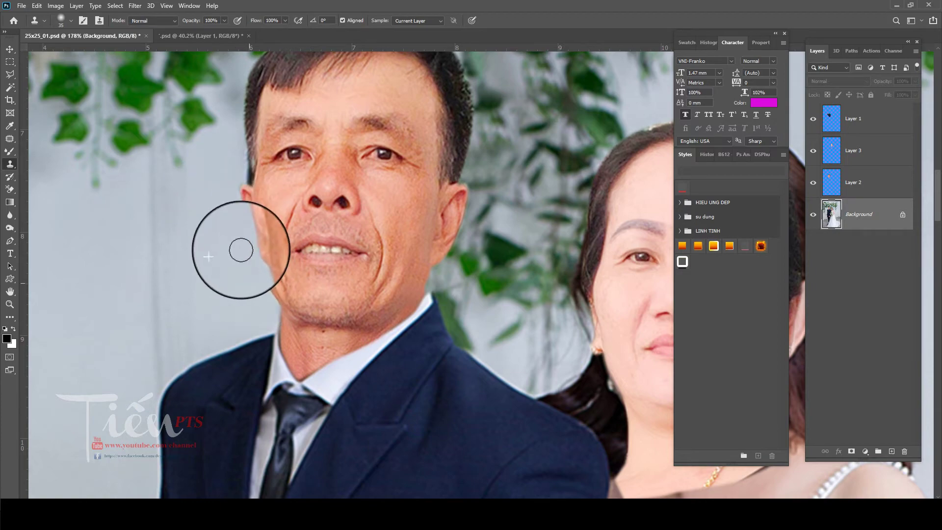
{"action": "scroll", "coordinate": [241, 251], "scroll_direction": "down", "scroll_amount": 5}
{"action": "scroll", "coordinate": [240, 250], "scroll_direction": "down", "scroll_amount": 5}
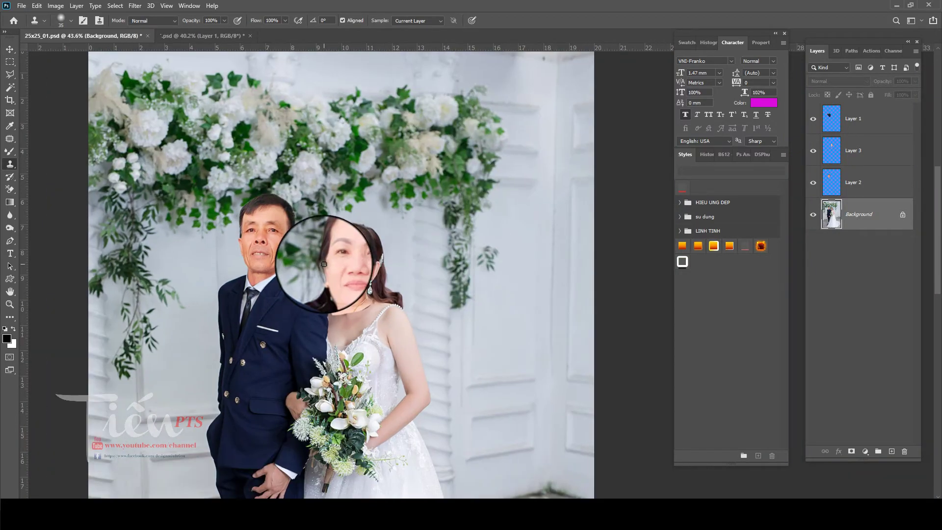
{"action": "scroll", "coordinate": [242, 241], "scroll_direction": "up", "scroll_amount": 1}
{"action": "scroll", "coordinate": [216, 225], "scroll_direction": "up", "scroll_amount": 2}
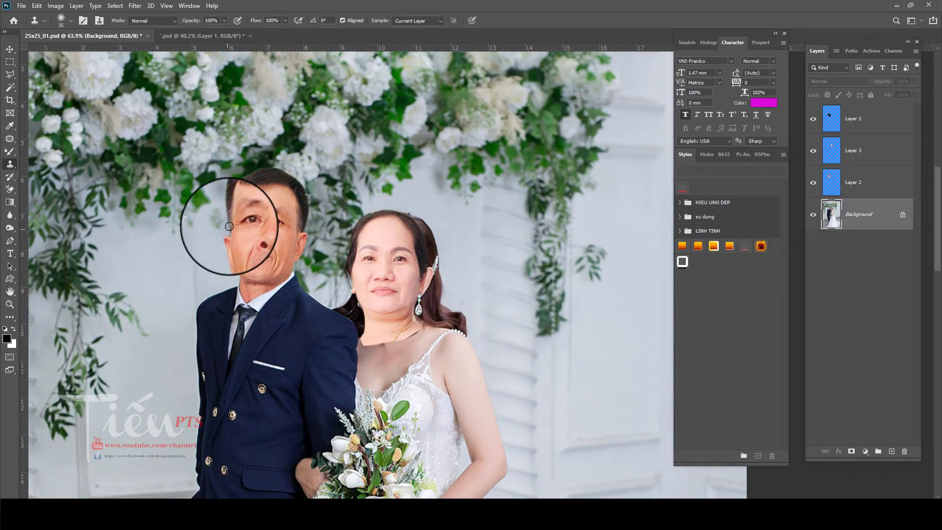
{"action": "left_click", "coordinate": [206, 178], "text": "alt"}
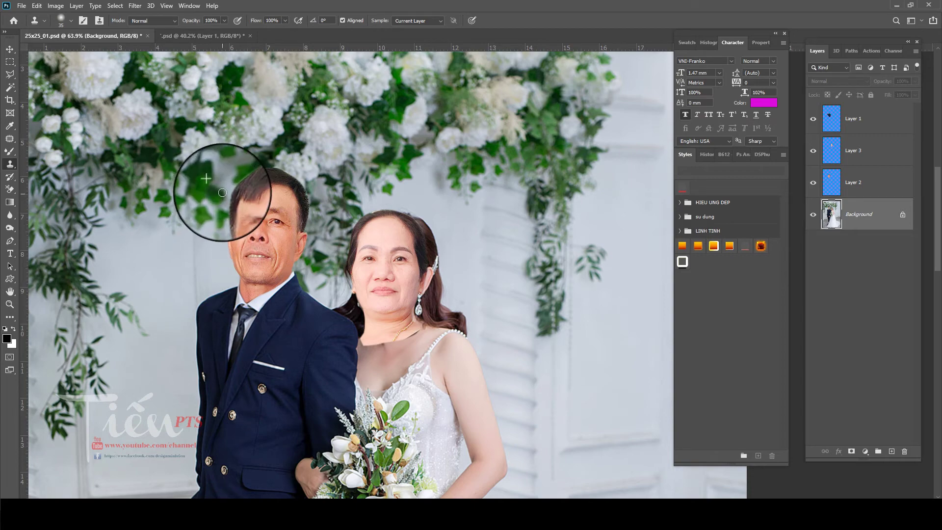
{"action": "scroll", "coordinate": [223, 192], "scroll_direction": "up", "scroll_amount": 2}
Step: Move the groom's mouth patch up and left onto his face
{"action": "right_click", "coordinate": [329, 245]}
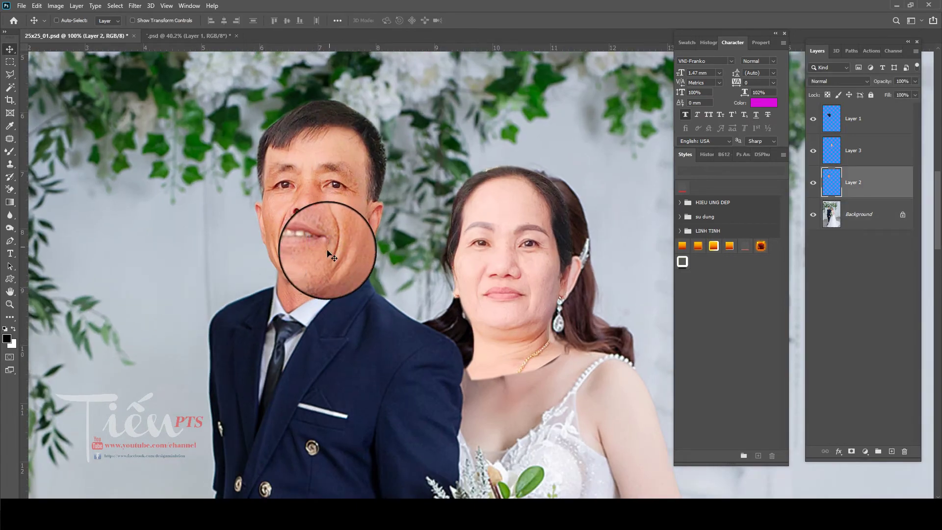
{"action": "left_click_drag", "start_coordinate": [327, 251], "coordinate": [319, 239]}
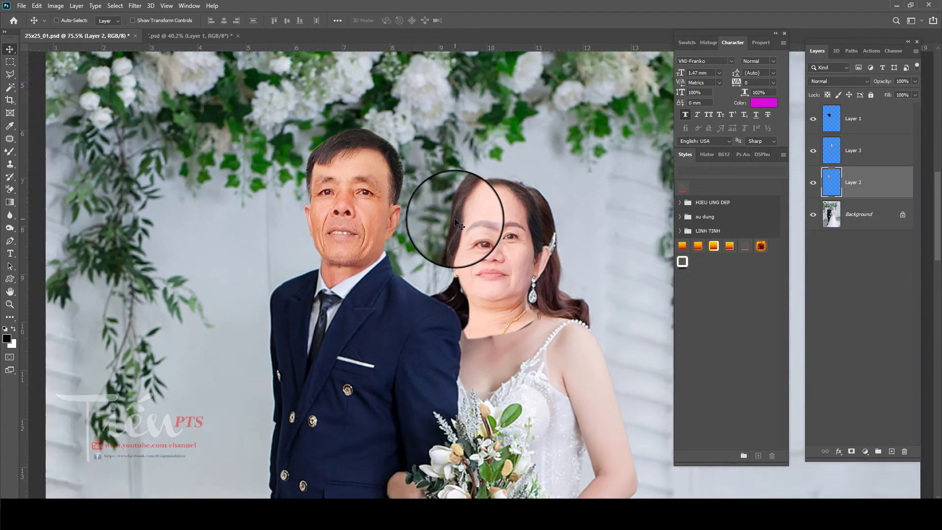
{"action": "key", "text": "ctrl"}
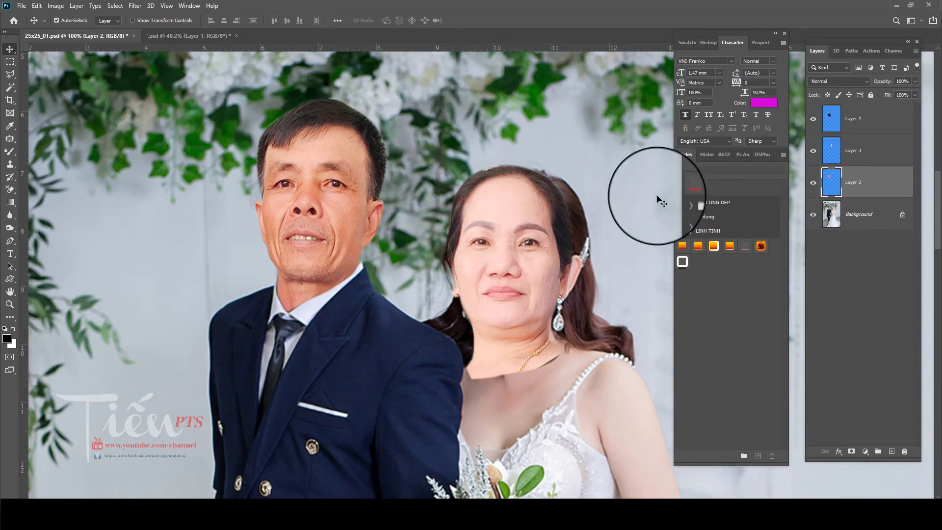
Step: Set Levels midtones to 0.87 and shift Color Balance toward cyan on the groom's face patch
{"action": "left_click", "coordinate": [59, 7]}
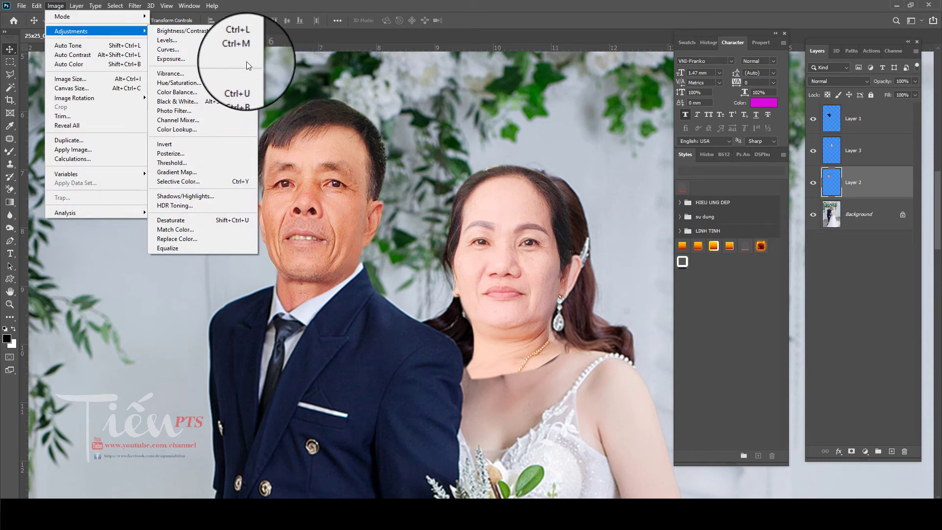
{"action": "left_click", "coordinate": [230, 43]}
{"action": "left_click_drag", "start_coordinate": [708, 174], "coordinate": [708, 168]}
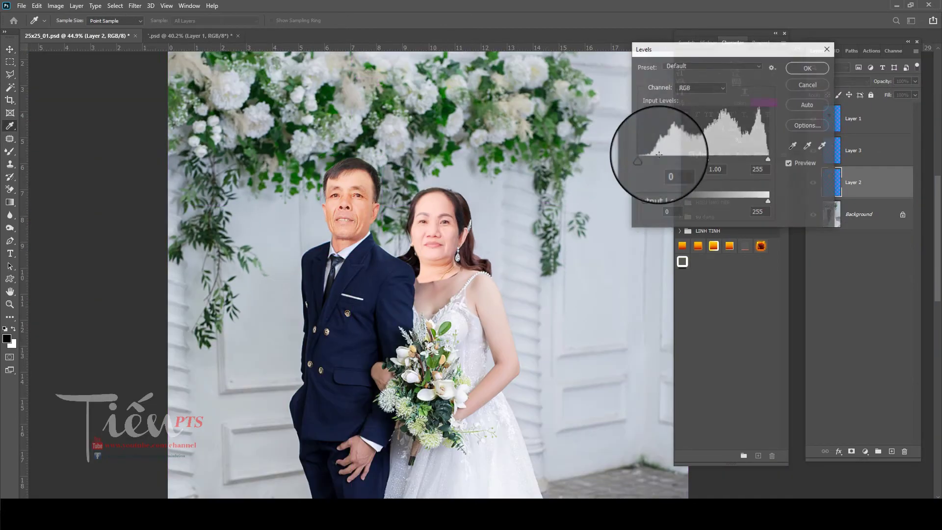
{"action": "left_click_drag", "start_coordinate": [704, 156], "coordinate": [711, 158]}
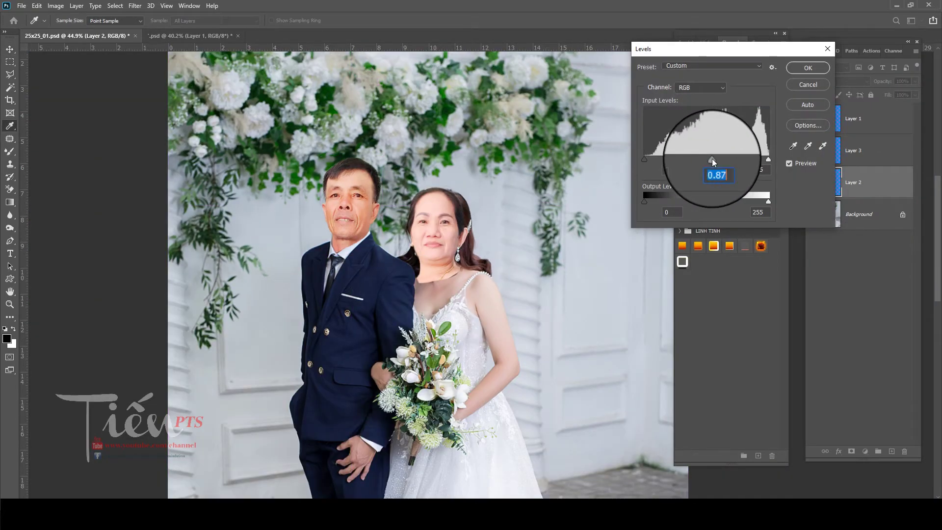
{"action": "key", "text": "ctrl+b"}
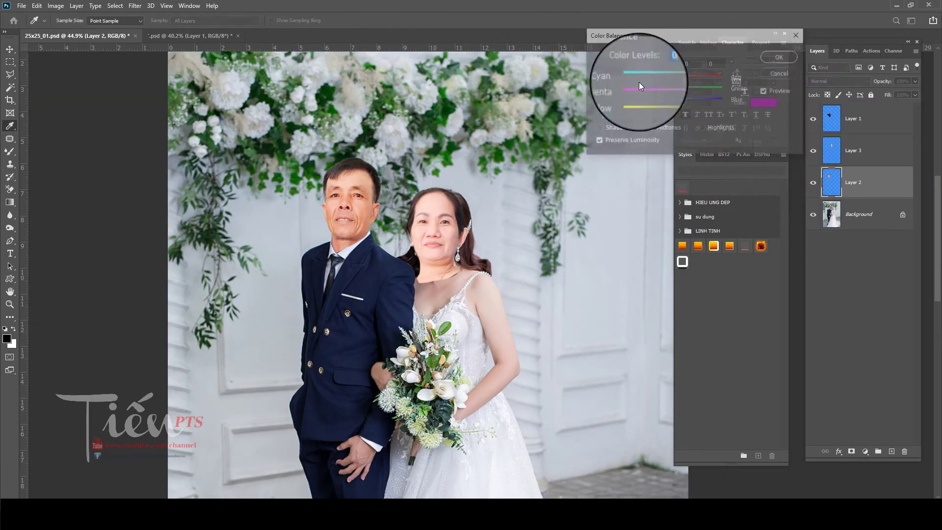
{"action": "left_click_drag", "start_coordinate": [669, 77], "coordinate": [667, 77]}
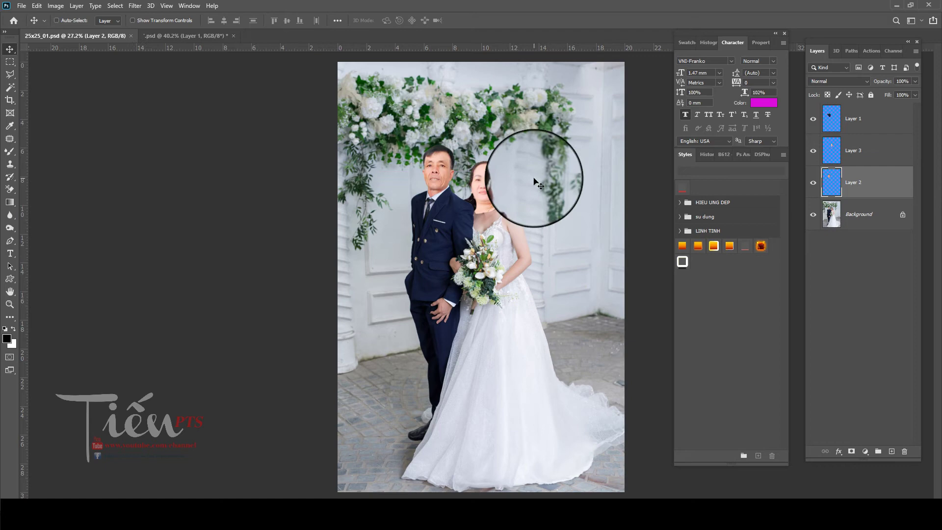
{"action": "scroll", "coordinate": [538, 184], "scroll_direction": "up", "scroll_amount": 2}
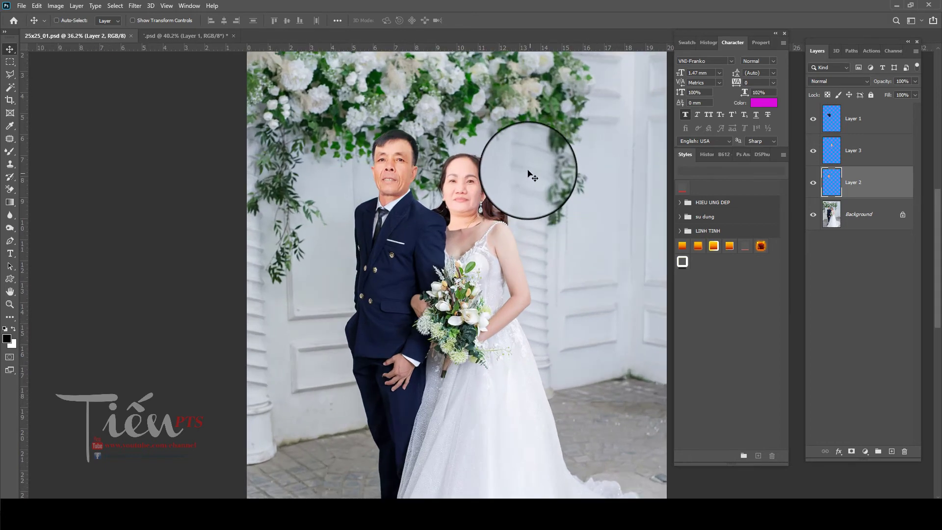
{"action": "scroll", "coordinate": [463, 147], "scroll_direction": "up", "scroll_amount": 2}
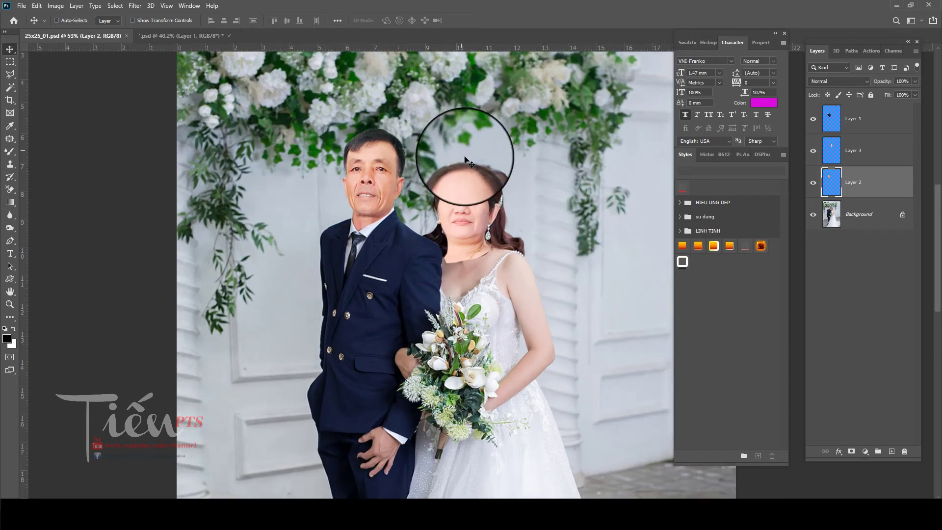
{"action": "scroll", "coordinate": [471, 186], "scroll_direction": "up", "scroll_amount": 3}
{"action": "mouse_move", "coordinate": [466, 211]}
{"action": "left_mouse_down"}
{"action": "mouse_move", "coordinate": [348, 207]}
{"action": "mouse_move", "coordinate": [365, 167]}
{"action": "left_mouse_up"}
{"action": "right_click", "coordinate": [351, 207]}
{"action": "left_click", "coordinate": [358, 214]}
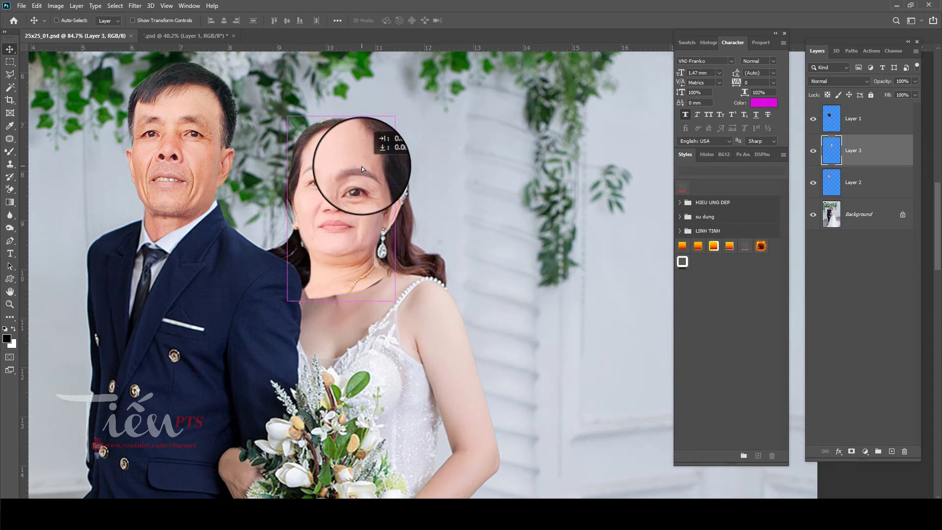
{"action": "scroll", "coordinate": [365, 169], "scroll_direction": "down", "scroll_amount": 2}
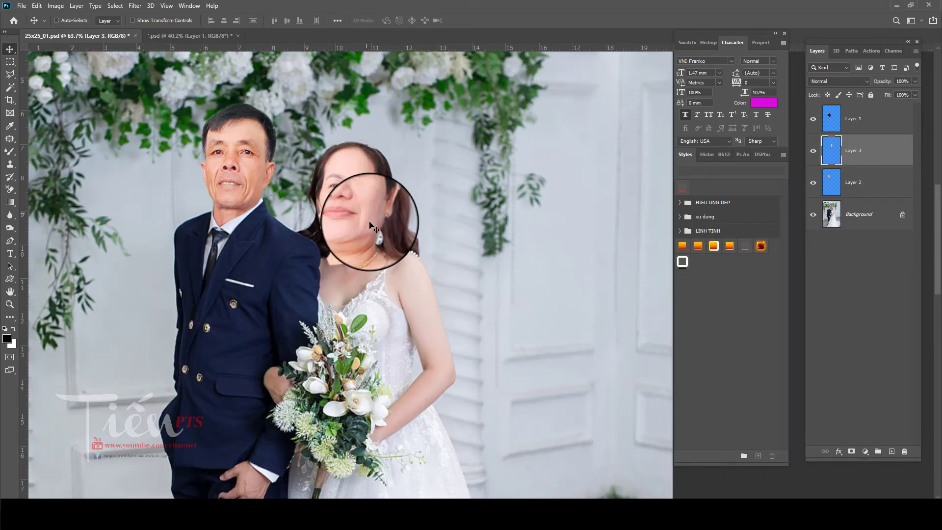
{"action": "scroll", "coordinate": [371, 223], "scroll_direction": "up", "scroll_amount": 5}
{"action": "mouse_move", "coordinate": [400, 206]}
{"action": "left_mouse_down"}
{"action": "mouse_move", "coordinate": [388, 250]}
{"action": "mouse_move", "coordinate": [409, 170]}
{"action": "left_mouse_up"}
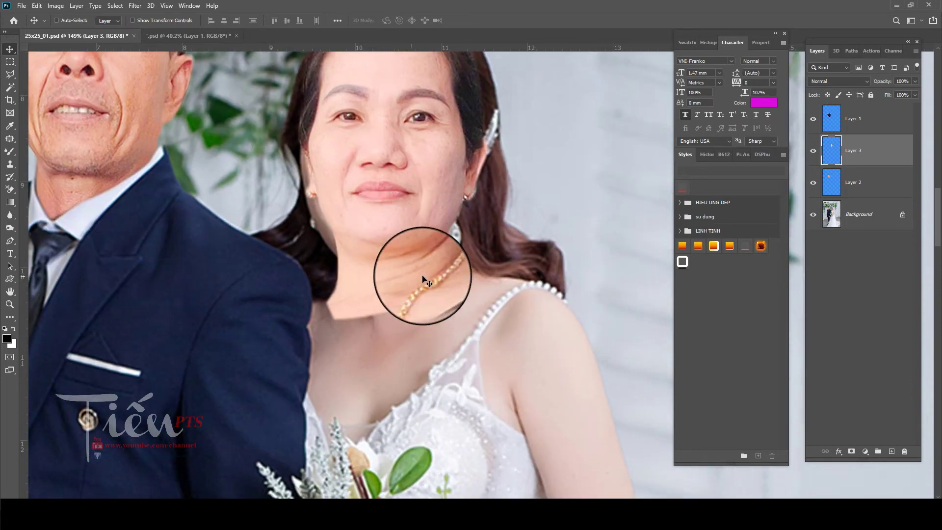
{"action": "scroll", "coordinate": [422, 236], "scroll_direction": "down", "scroll_amount": 2}
{"action": "scroll", "coordinate": [424, 260], "scroll_direction": "down", "scroll_amount": 2}
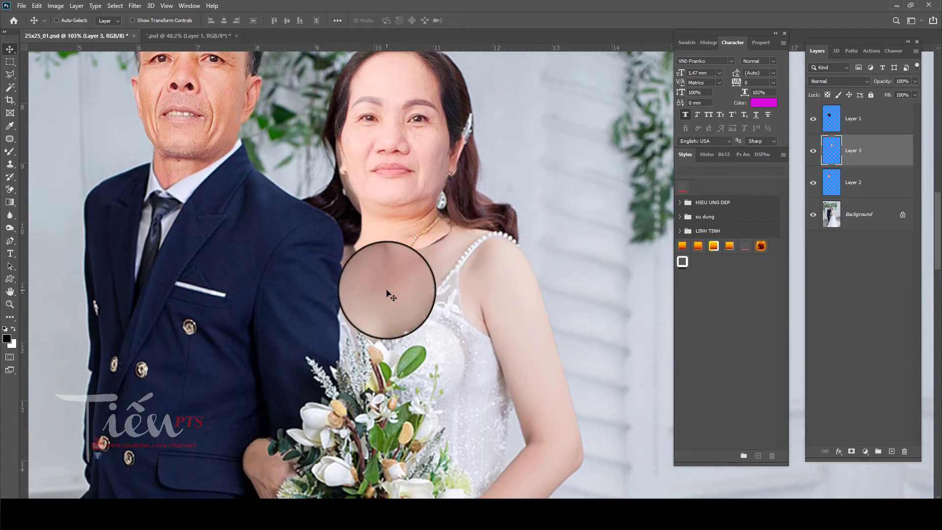
{"action": "right_click", "coordinate": [392, 295]}
Step: Lasso the bride's chest, shoulder and arm with 30 px feather, then set Yellow–Blue balance to -2
{"action": "left_click", "coordinate": [404, 300]}
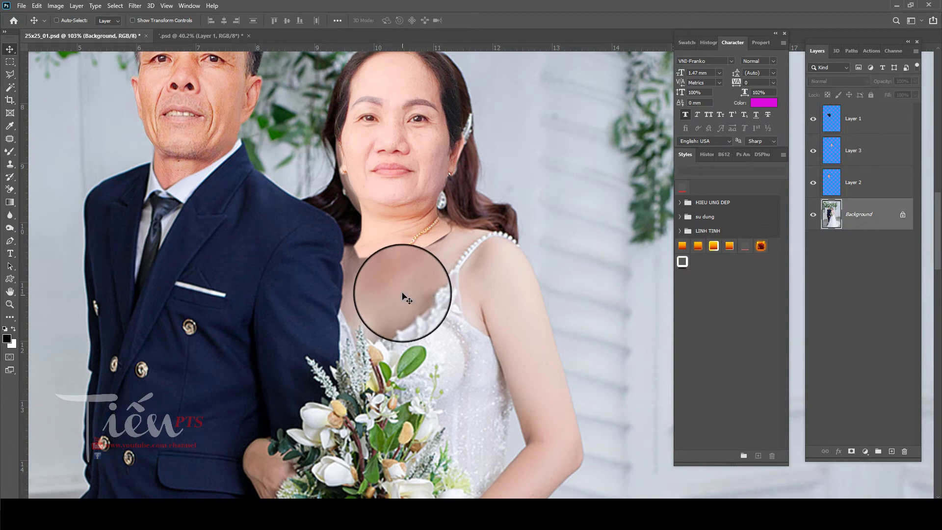
{"action": "key", "text": "l"}
{"action": "key", "text": "shift+l"}
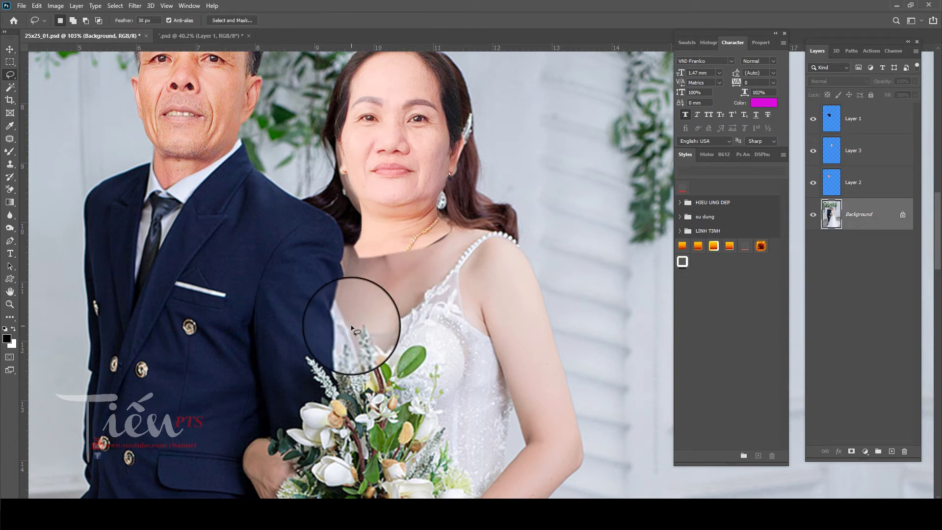
{"action": "mouse_move", "coordinate": [354, 336]}
{"action": "left_mouse_down"}
{"action": "mouse_move", "coordinate": [470, 221]}
{"action": "mouse_move", "coordinate": [363, 338]}
{"action": "left_mouse_up"}
{"action": "left_click_drag", "start_coordinate": [506, 343], "coordinate": [491, 256]}
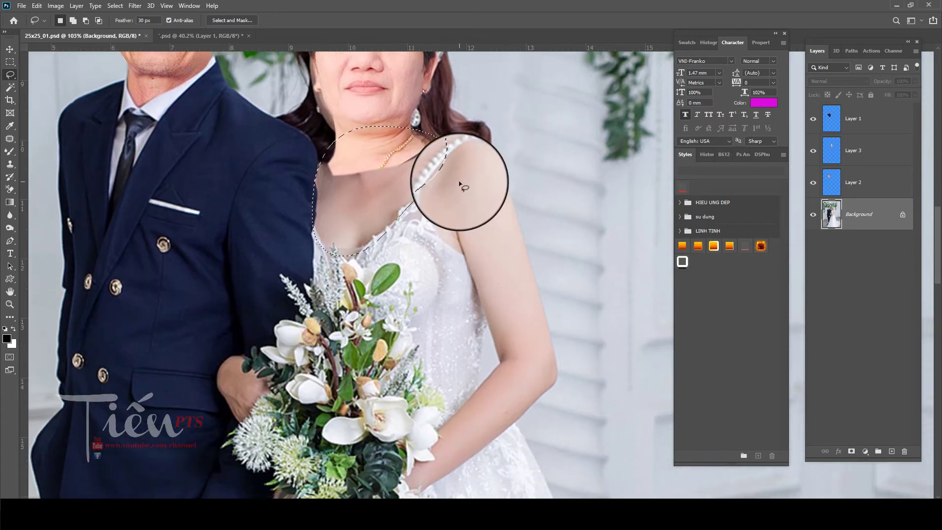
{"action": "mouse_move", "coordinate": [447, 147]}
{"action": "left_mouse_down"}
{"action": "mouse_move", "coordinate": [444, 253]}
{"action": "mouse_move", "coordinate": [463, 383]}
{"action": "mouse_move", "coordinate": [420, 431]}
{"action": "mouse_move", "coordinate": [413, 493]}
{"action": "mouse_move", "coordinate": [499, 431]}
{"action": "mouse_move", "coordinate": [557, 353]}
{"action": "mouse_move", "coordinate": [458, 147]}
{"action": "mouse_move", "coordinate": [447, 147]}
{"action": "left_mouse_up"}
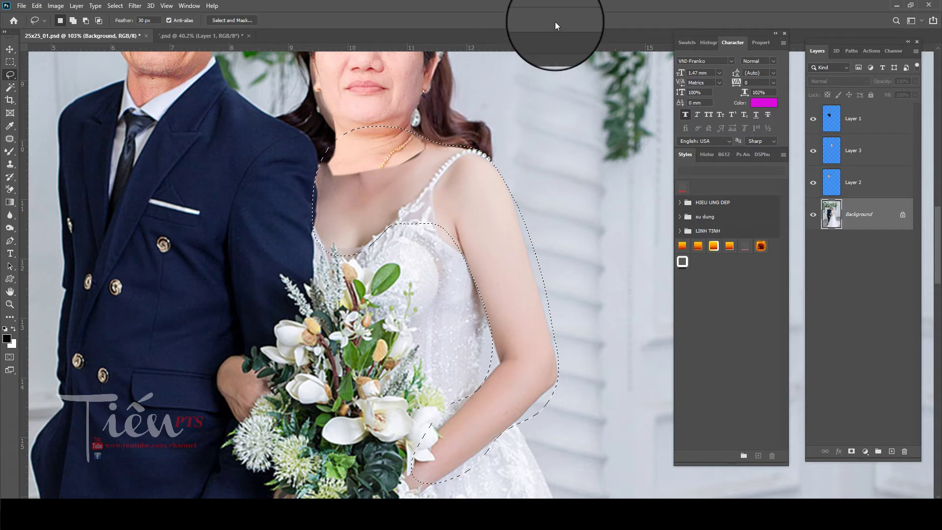
{"action": "key", "text": "ctrl+b"}
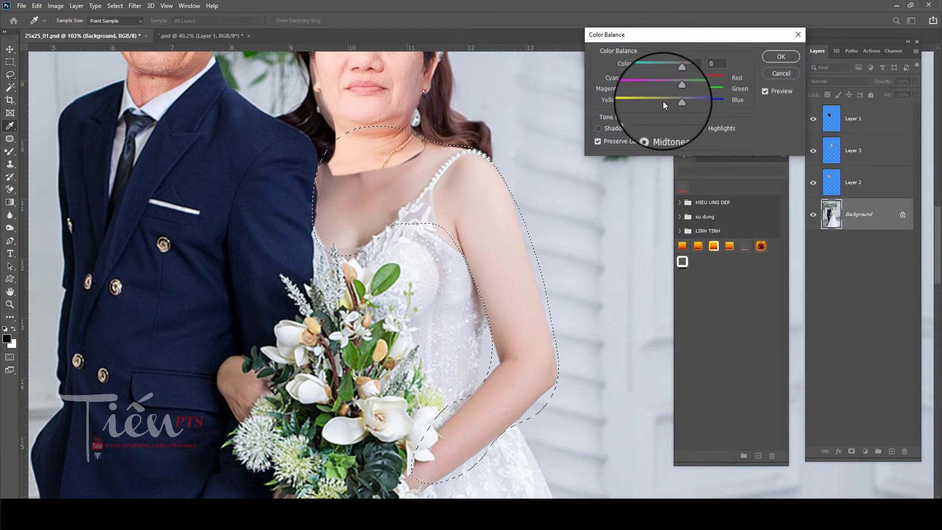
{"action": "left_click", "coordinate": [663, 101]}
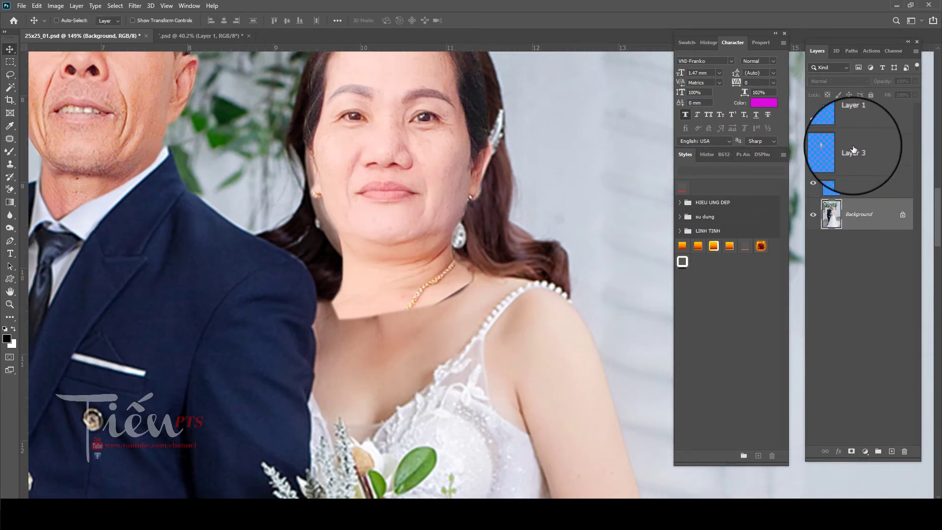
Step: Make Layer 3 active and try erasing the necklace end beside the neck, undoing it
{"action": "left_click", "coordinate": [854, 150]}
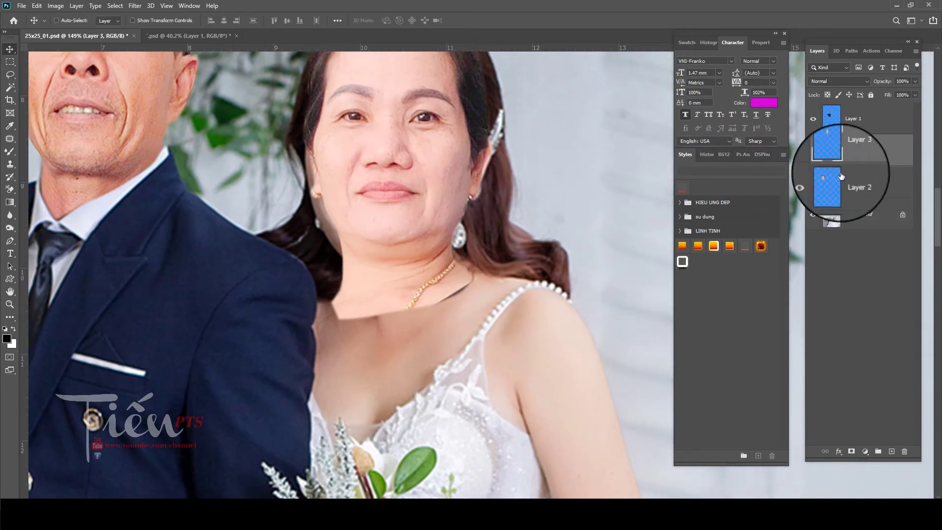
{"action": "left_click", "coordinate": [814, 153]}
{"action": "key", "text": "e"}
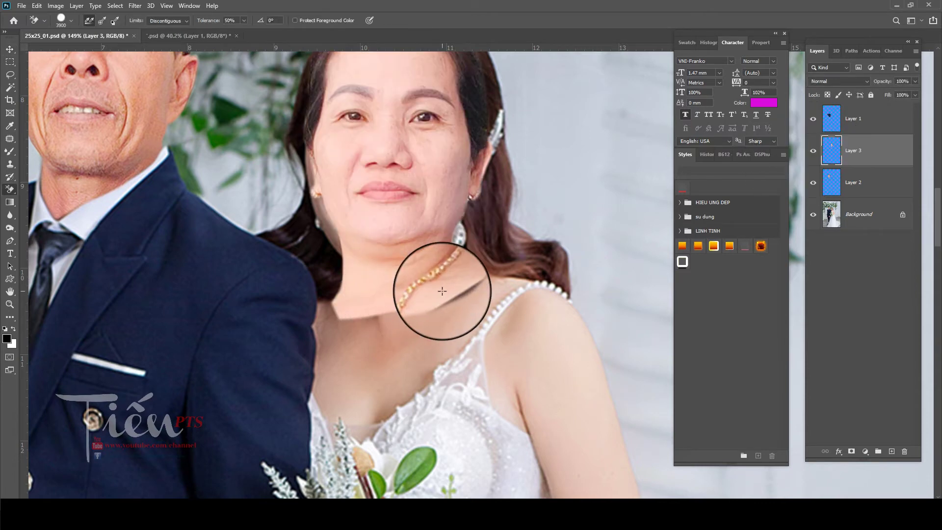
{"action": "key", "text": "bracketright"}
{"action": "left_click_drag", "start_coordinate": [441, 290], "coordinate": [456, 279]}
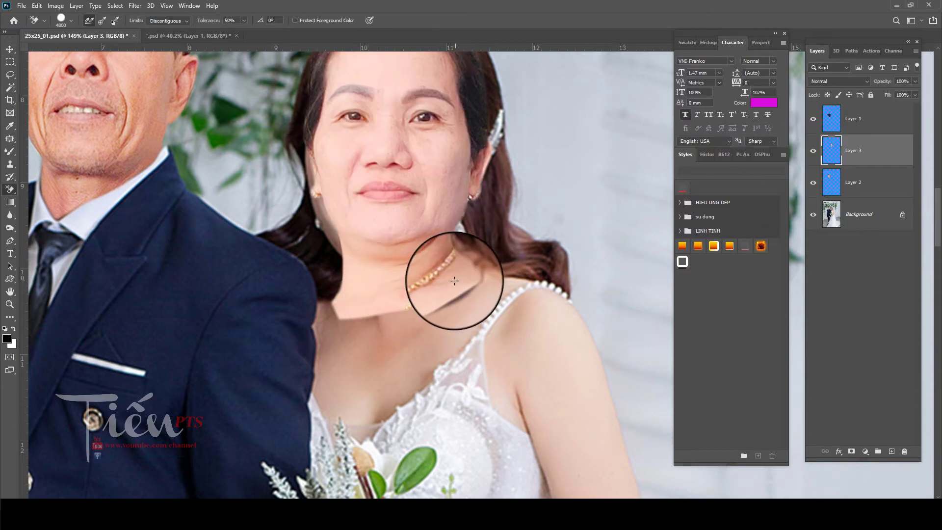
{"action": "key", "text": "ctrl+z"}
Step: Fade out the pasted necklace with the plain Eraser at 50% opacity
{"action": "key", "text": "shift+e"}
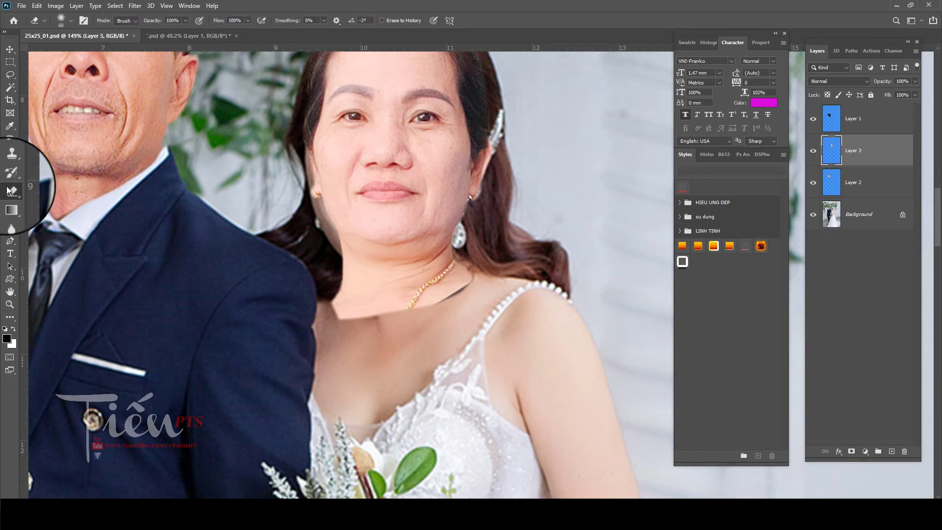
{"action": "left_click", "coordinate": [46, 190]}
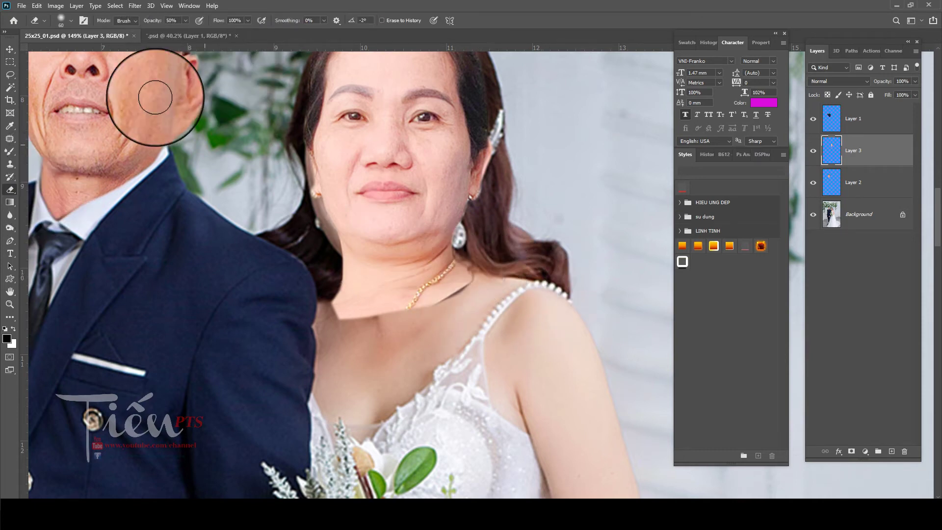
{"action": "left_click", "coordinate": [185, 21]}
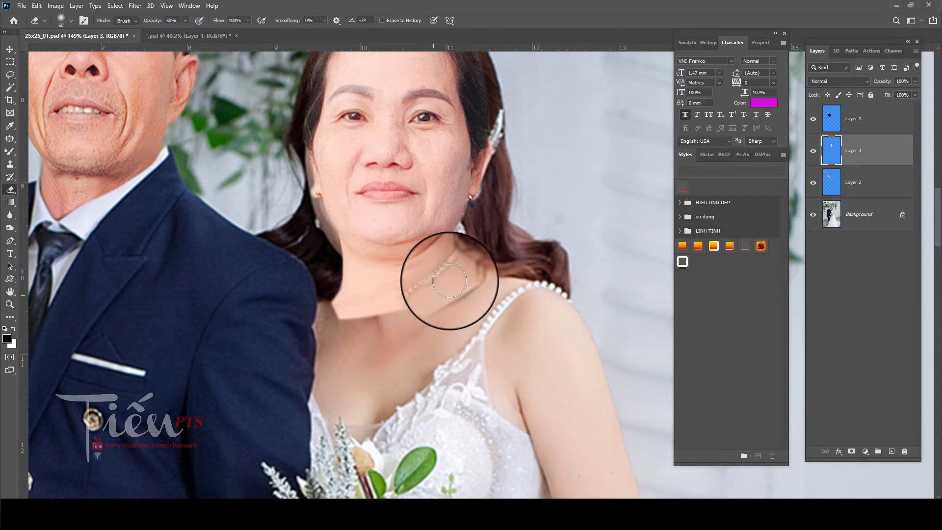
{"action": "left_click_drag", "start_coordinate": [449, 273], "coordinate": [357, 288]}
{"action": "scroll", "coordinate": [335, 294], "scroll_direction": "down", "scroll_amount": 1}
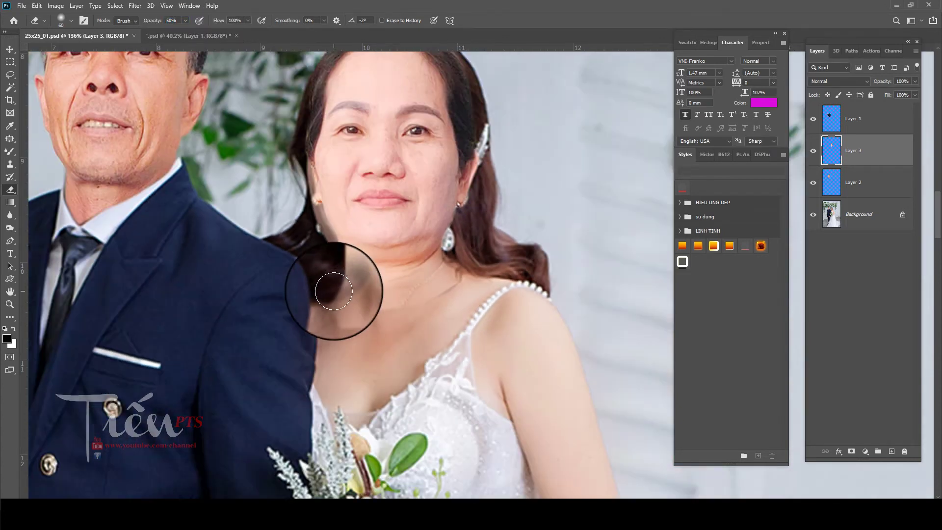
Step: Try erasing the face patch's left edge to reveal hair, undo it, and reframe the bride's face
{"action": "key", "text": "ctrl+t"}
{"action": "key", "text": "Return"}
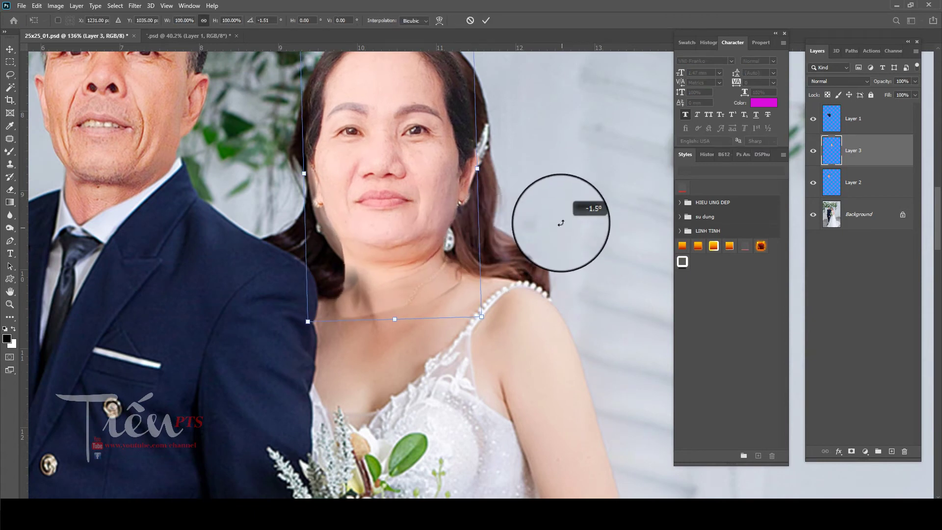
{"action": "left_click_drag", "start_coordinate": [338, 267], "coordinate": [344, 289]}
{"action": "key", "text": "ctrl+z"}
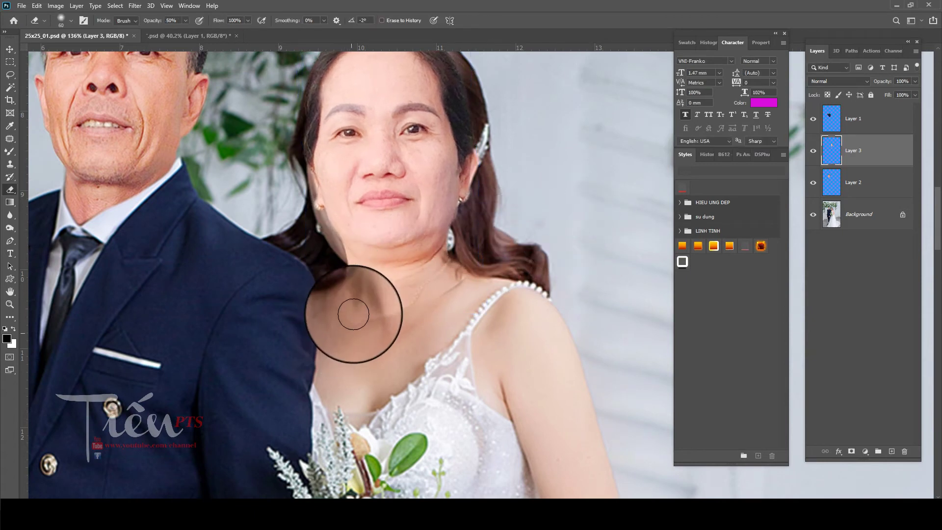
{"action": "scroll", "coordinate": [333, 288], "scroll_direction": "up", "scroll_amount": 3}
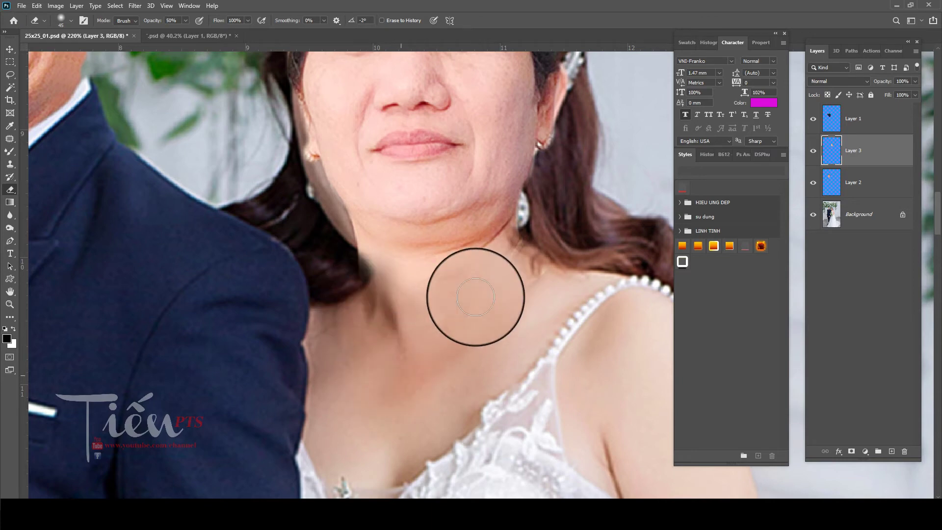
{"action": "left_click_drag", "start_coordinate": [236, 185], "coordinate": [335, 333]}
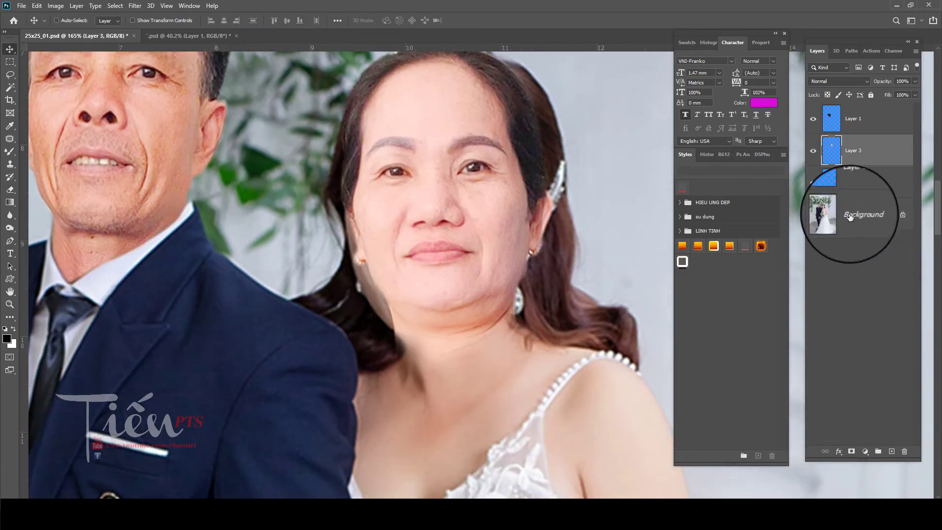
Step: On the Background, clone hair over the gap beside the bride's cheek, then shrink the brush to 10
{"action": "left_click", "coordinate": [850, 217]}
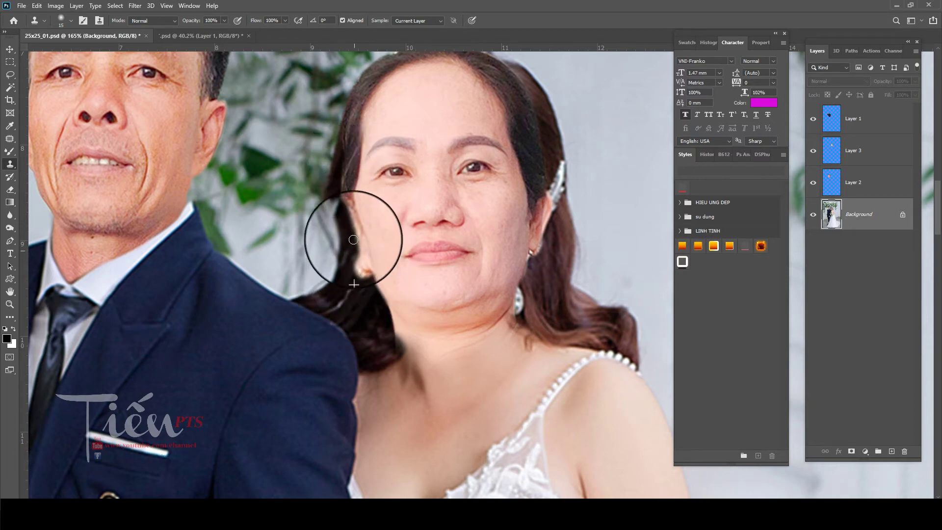
{"action": "left_click_drag", "start_coordinate": [354, 239], "coordinate": [354, 231]}
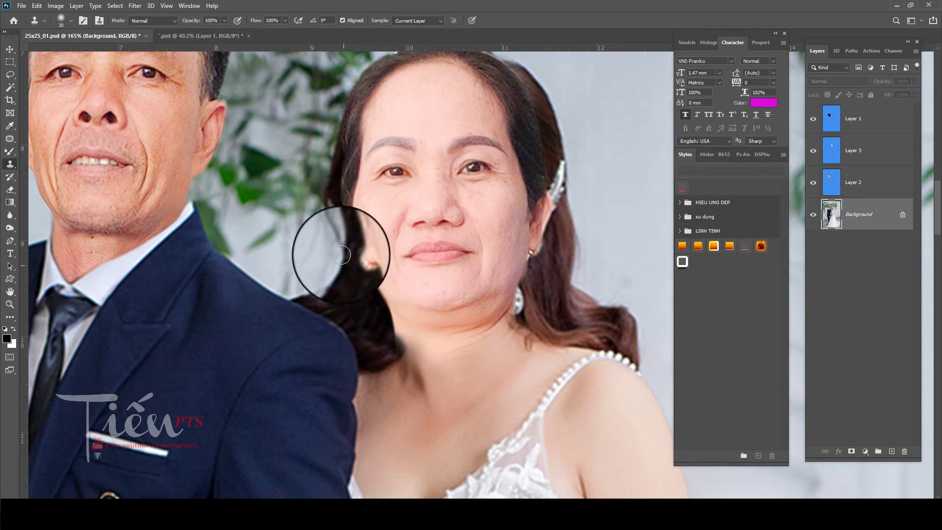
{"action": "key", "text": "bracketleft"}
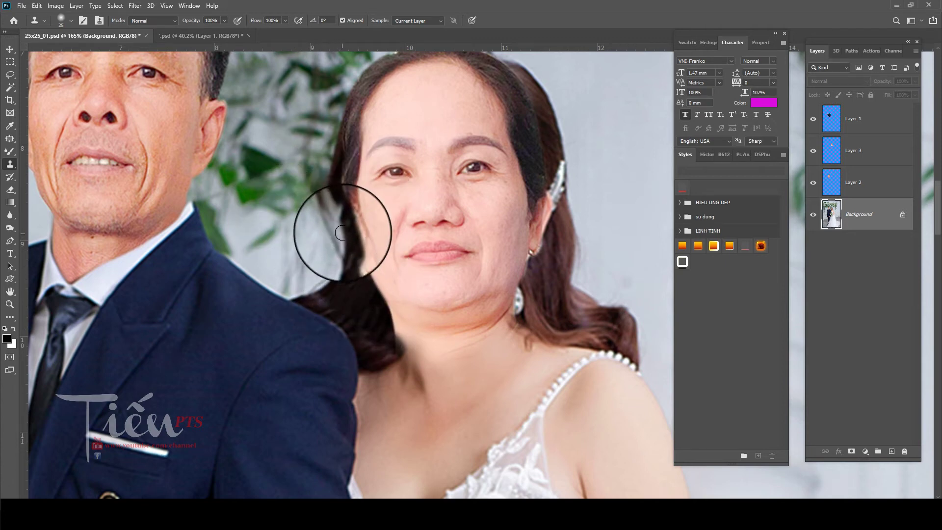
{"action": "key", "text": "bracketleft"}
{"action": "key", "text": "bracketleft"}
{"action": "key", "text": "bracketleft"}
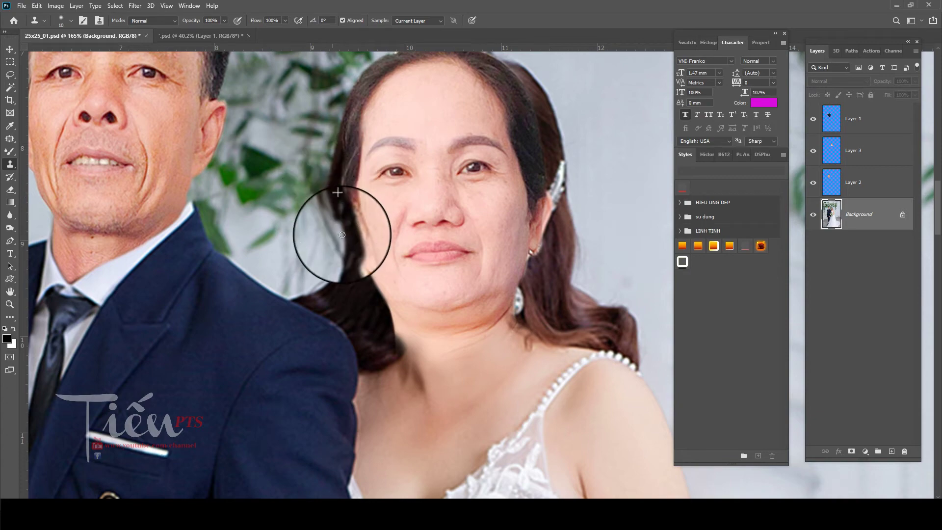
{"action": "scroll", "coordinate": [340, 262], "scroll_direction": "down", "scroll_amount": 3}
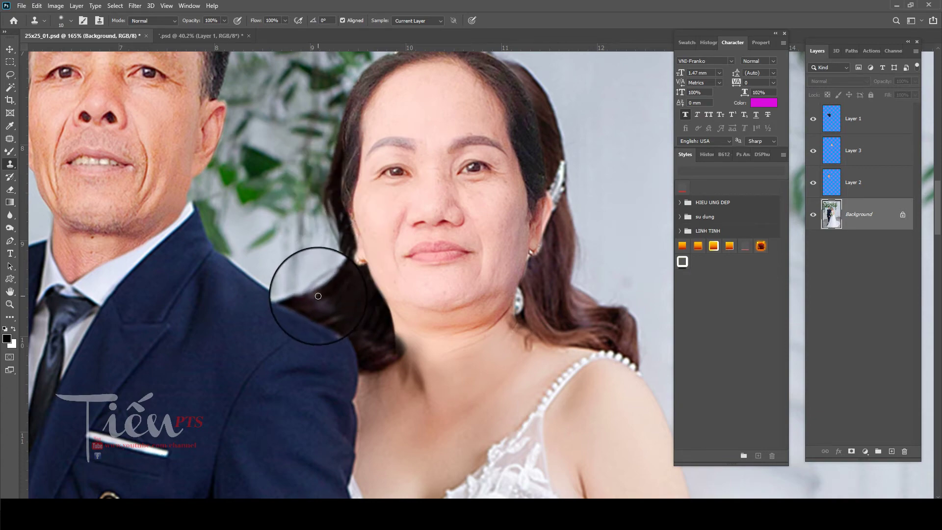
{"action": "scroll", "coordinate": [316, 275], "scroll_direction": "down", "scroll_amount": 2}
{"action": "scroll", "coordinate": [400, 279], "scroll_direction": "up", "scroll_amount": 2}
{"action": "scroll", "coordinate": [432, 253], "scroll_direction": "up", "scroll_amount": 2}
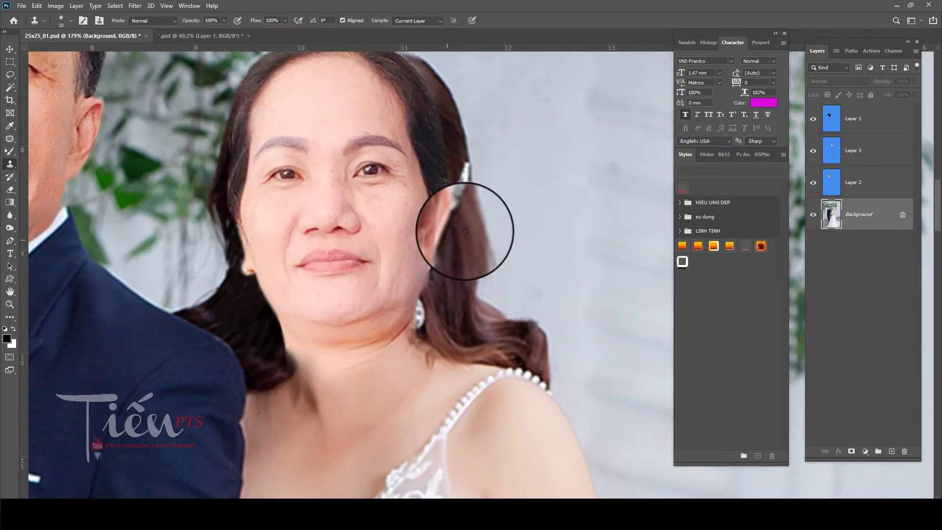
Step: Clone hair over the area by the bride's earring and jaw
{"action": "key", "text": "v"}
{"action": "right_click", "coordinate": [467, 246]}
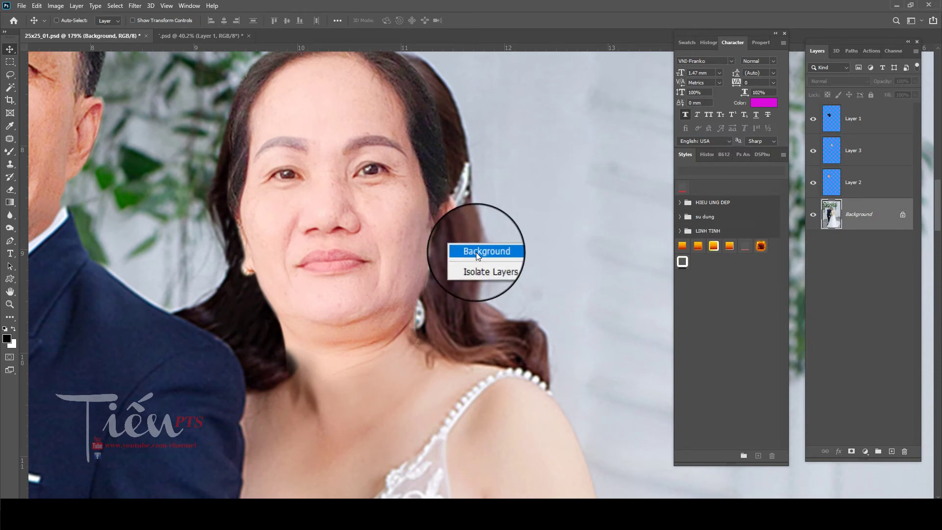
{"action": "left_click", "coordinate": [476, 252]}
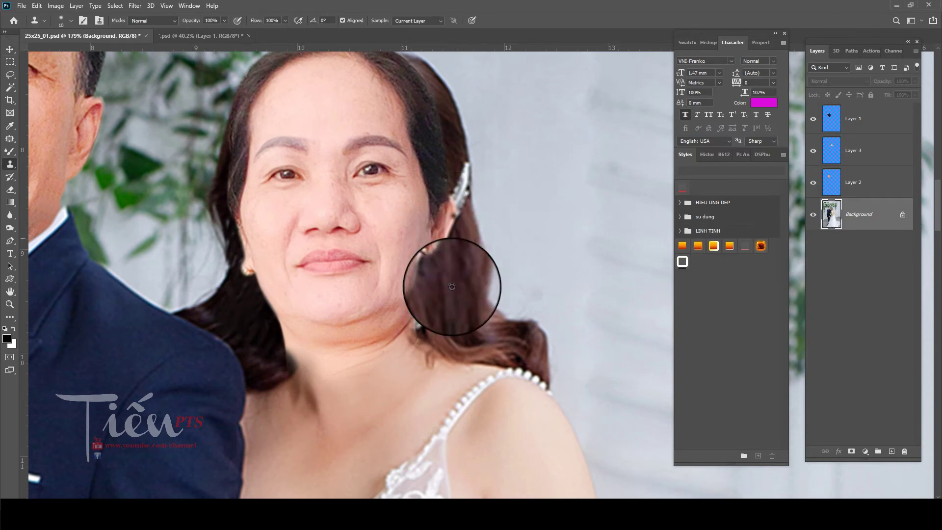
{"action": "mouse_move", "coordinate": [428, 314]}
{"action": "left_mouse_down"}
{"action": "mouse_move", "coordinate": [445, 272]}
{"action": "mouse_move", "coordinate": [452, 105]}
{"action": "mouse_move", "coordinate": [454, 248]}
{"action": "mouse_move", "coordinate": [452, 218]}
{"action": "mouse_move", "coordinate": [467, 194]}
{"action": "mouse_move", "coordinate": [463, 217]}
{"action": "mouse_move", "coordinate": [456, 189]}
{"action": "mouse_move", "coordinate": [458, 237]}
{"action": "mouse_move", "coordinate": [446, 237]}
{"action": "mouse_move", "coordinate": [447, 260]}
{"action": "left_mouse_up"}
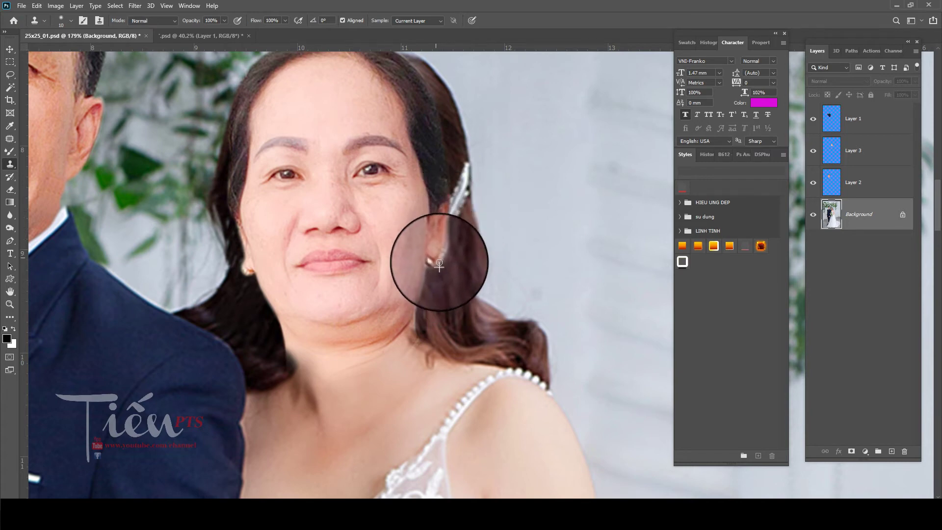
{"action": "scroll", "coordinate": [444, 265], "scroll_direction": "up", "scroll_amount": 3}
{"action": "scroll", "coordinate": [444, 265], "scroll_direction": "up", "scroll_amount": 3}
{"action": "right_click", "coordinate": [329, 270]}
Step: On Layer 3, erase the face edges to reveal the earring and the hair meeting the shoulder
{"action": "left_click", "coordinate": [371, 280]}
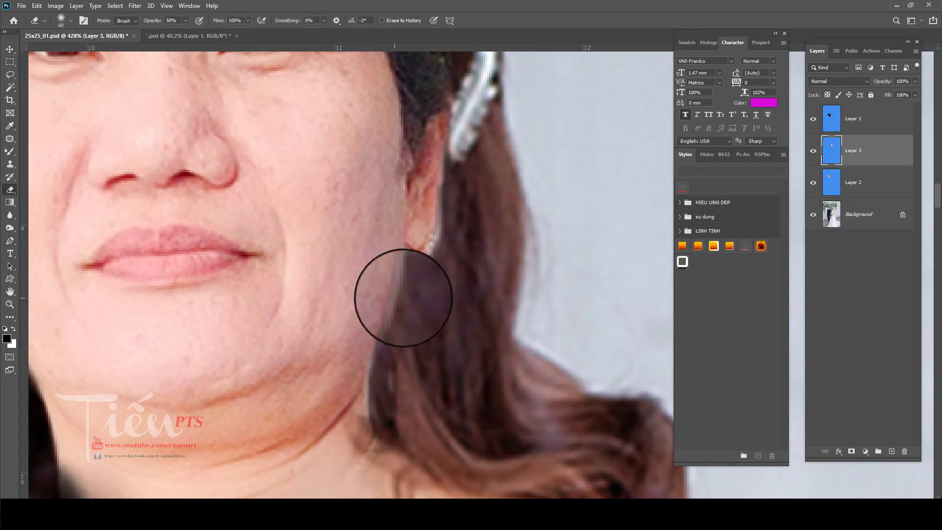
{"action": "key", "text": "e"}
{"action": "mouse_move", "coordinate": [394, 280]}
{"action": "left_mouse_down"}
{"action": "mouse_move", "coordinate": [442, 253]}
{"action": "mouse_move", "coordinate": [442, 227]}
{"action": "mouse_move", "coordinate": [396, 288]}
{"action": "mouse_move", "coordinate": [387, 326]}
{"action": "mouse_move", "coordinate": [404, 294]}
{"action": "mouse_move", "coordinate": [374, 377]}
{"action": "left_mouse_up"}
{"action": "scroll", "coordinate": [387, 363], "scroll_direction": "down", "scroll_amount": 2}
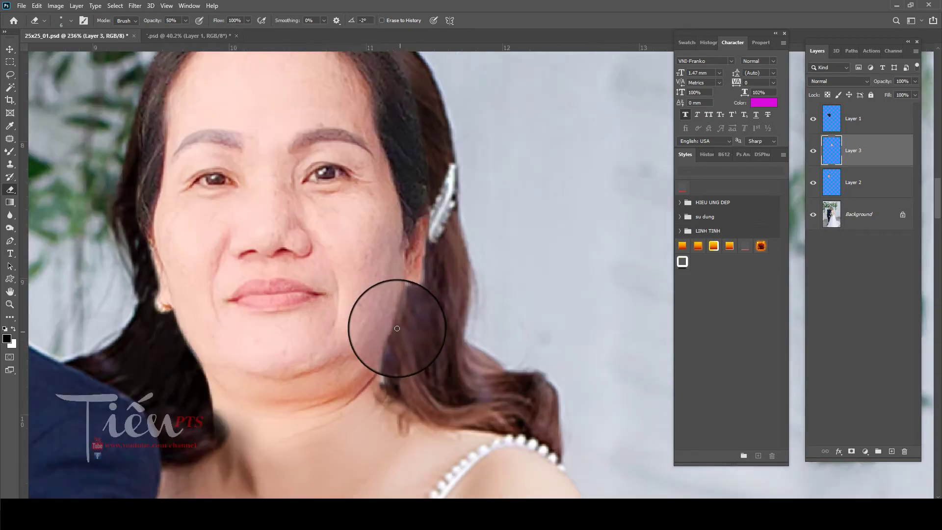
{"action": "scroll", "coordinate": [392, 329], "scroll_direction": "down", "scroll_amount": 5}
{"action": "scroll", "coordinate": [319, 294], "scroll_direction": "up", "scroll_amount": 1}
{"action": "scroll", "coordinate": [289, 358], "scroll_direction": "up", "scroll_amount": 1}
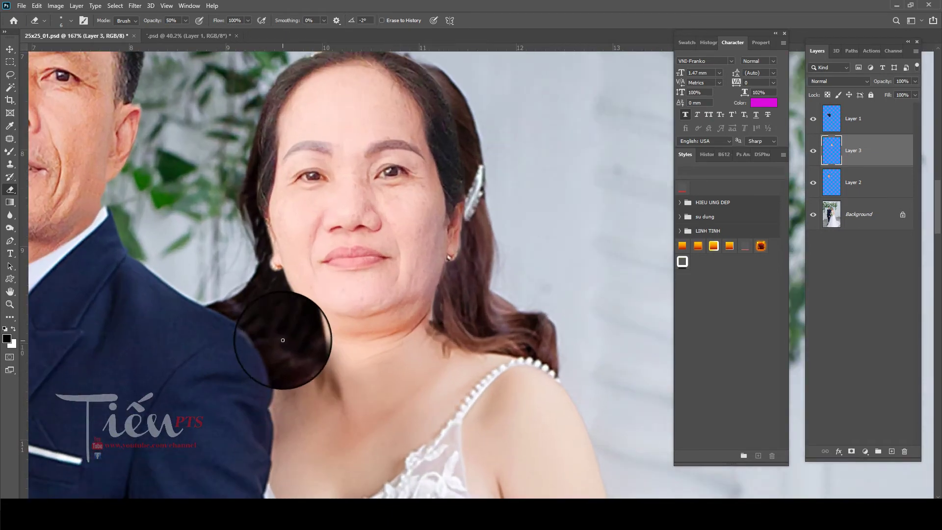
{"action": "left_click_drag", "start_coordinate": [282, 340], "coordinate": [316, 332]}
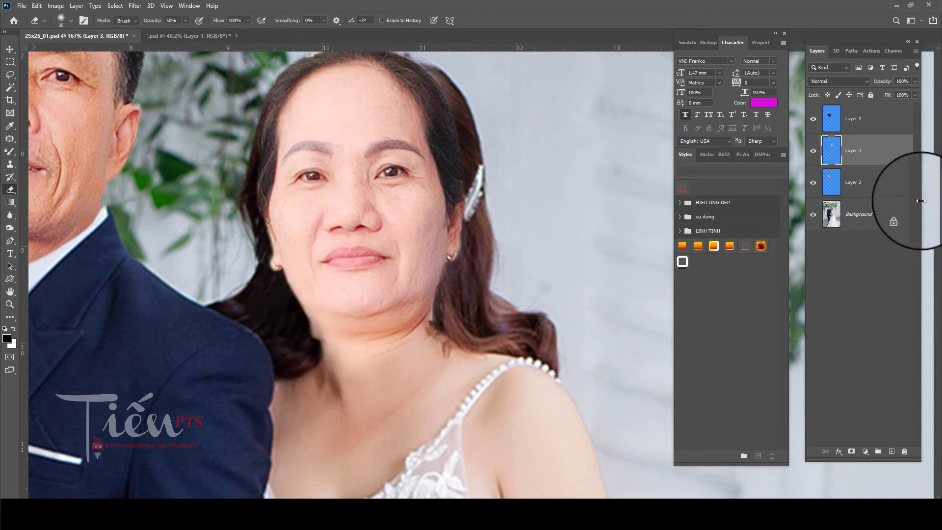
Step: Make the Background layer active with the Clone Stamp ready
{"action": "left_click", "coordinate": [853, 187]}
{"action": "left_click", "coordinate": [849, 214]}
{"action": "key", "text": "s"}
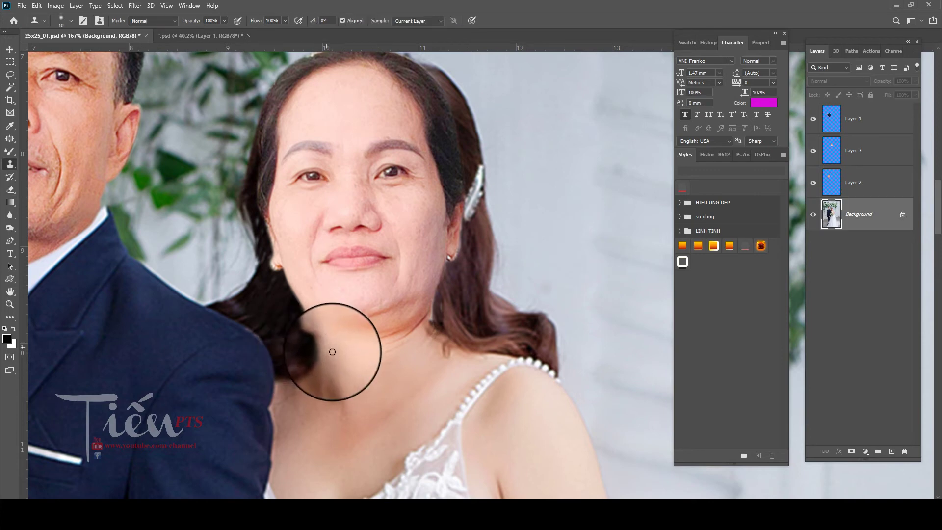
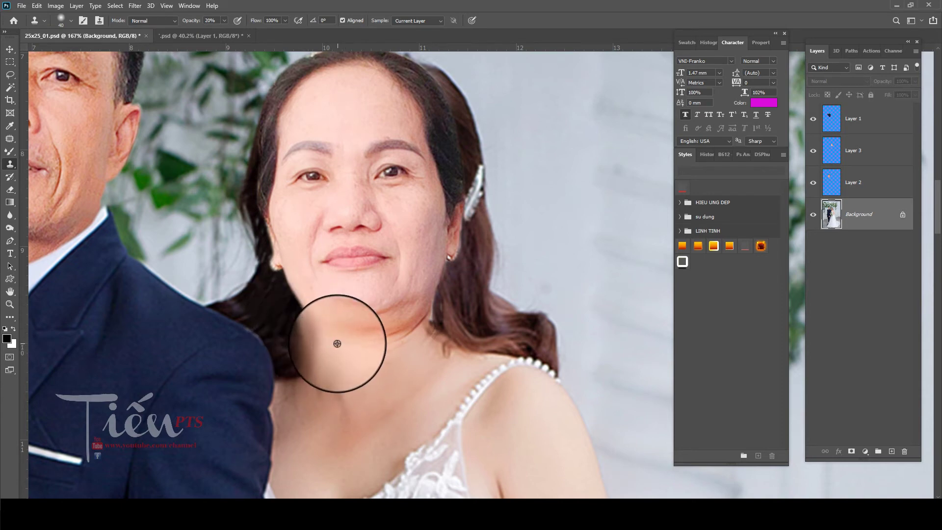
Step: Sample the neck skin as the clone source and make Layer 3 the active layer
{"action": "left_click", "coordinate": [346, 390], "text": "alt"}
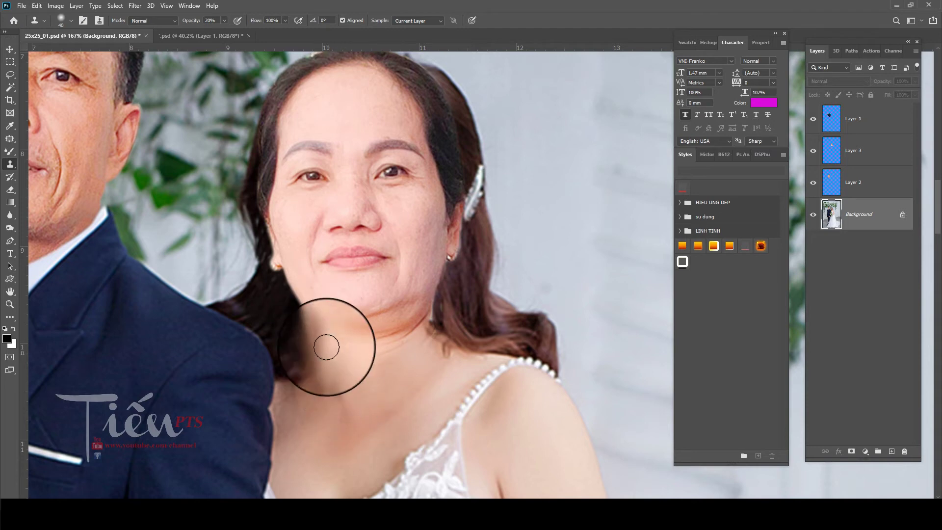
{"action": "scroll", "coordinate": [328, 363], "scroll_direction": "down", "scroll_amount": 5}
{"action": "scroll", "coordinate": [316, 58], "scroll_direction": "up", "scroll_amount": 5}
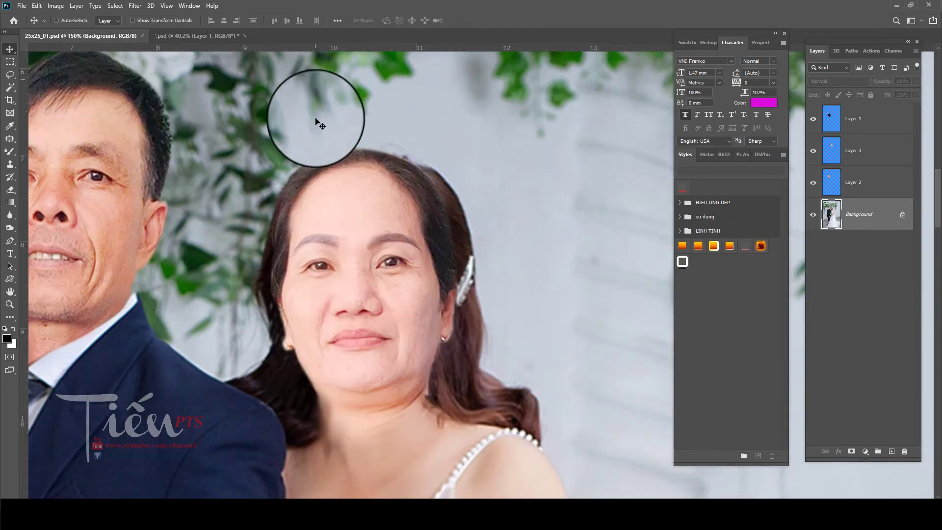
{"action": "right_click", "coordinate": [325, 223]}
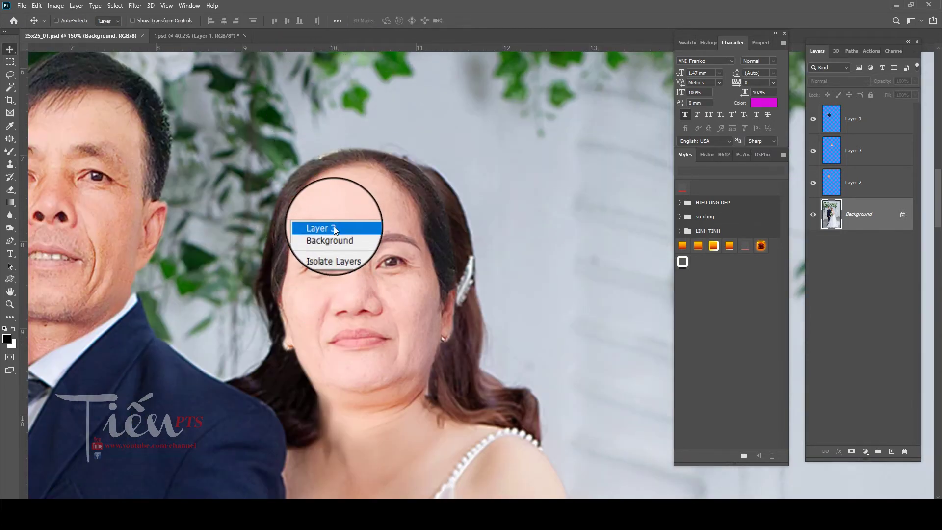
{"action": "left_click", "coordinate": [331, 229]}
{"action": "scroll", "coordinate": [332, 225], "scroll_direction": "up", "scroll_amount": 3}
Step: Erase Layer 3's edges along the hairline, right hair and left brow, nudging it slightly down
{"action": "key", "text": "e"}
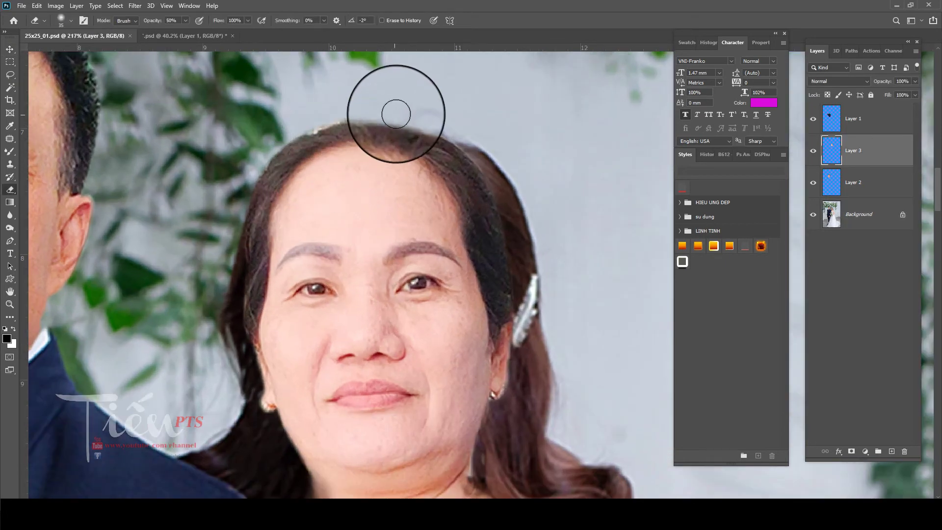
{"action": "left_click_drag", "start_coordinate": [378, 116], "coordinate": [496, 210]}
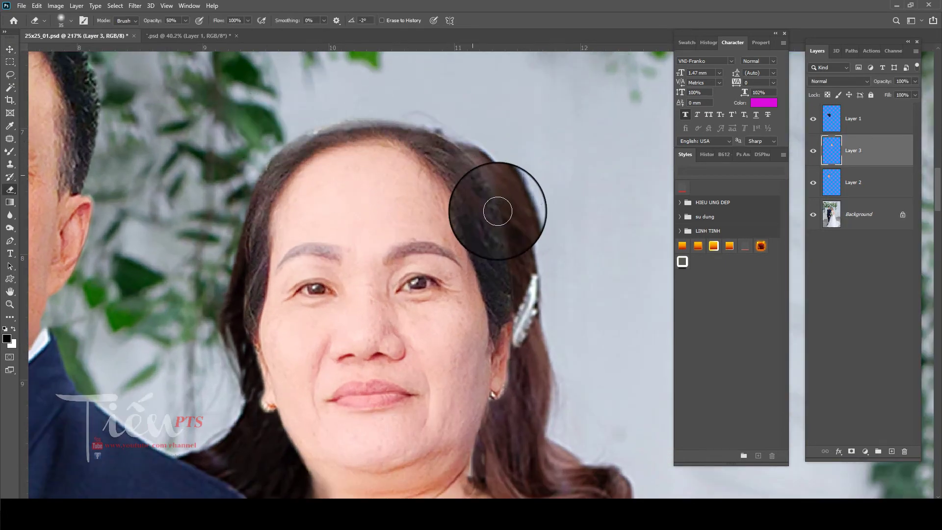
{"action": "left_click_drag", "start_coordinate": [428, 120], "coordinate": [444, 161]}
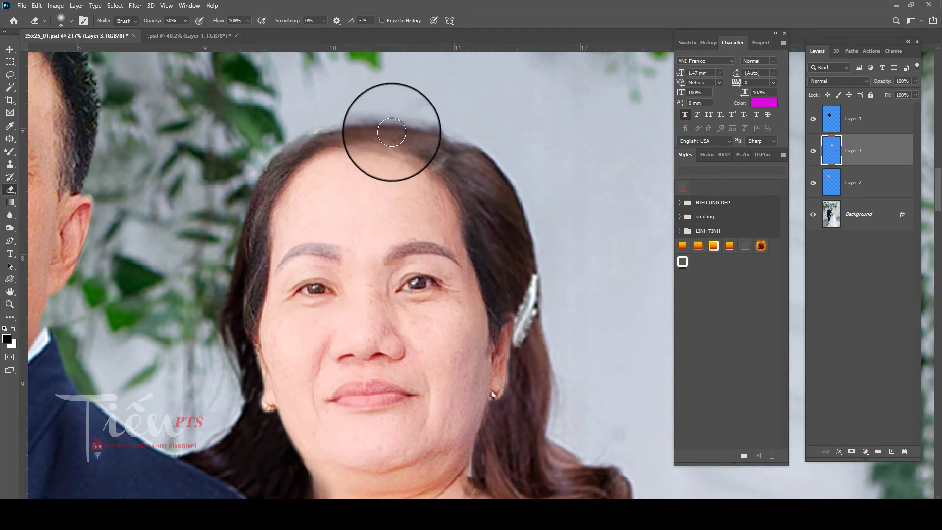
{"action": "scroll", "coordinate": [388, 142], "scroll_direction": "down", "scroll_amount": 2}
{"action": "mouse_move", "coordinate": [368, 218]}
{"action": "left_mouse_down"}
{"action": "mouse_move", "coordinate": [370, 229]}
{"action": "mouse_move", "coordinate": [382, 223]}
{"action": "left_mouse_up"}
{"action": "key", "text": "e"}
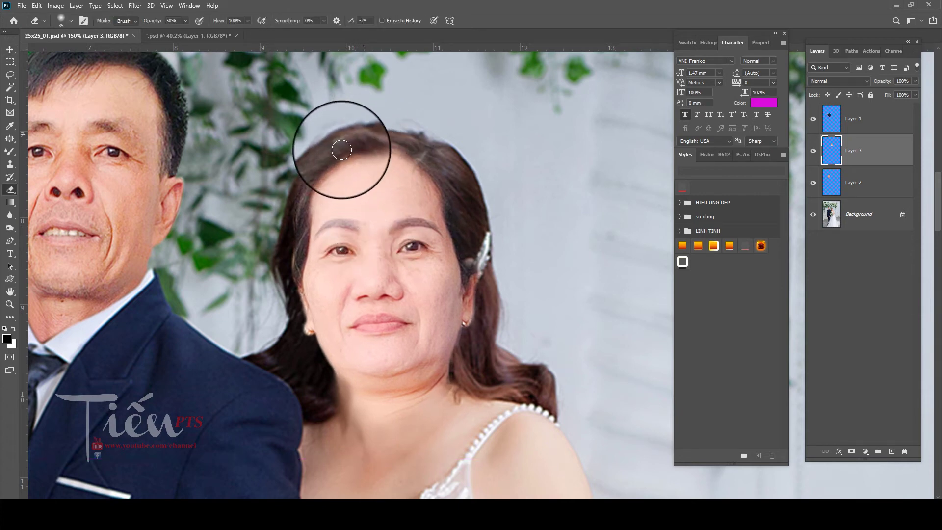
{"action": "left_click_drag", "start_coordinate": [319, 164], "coordinate": [289, 271]}
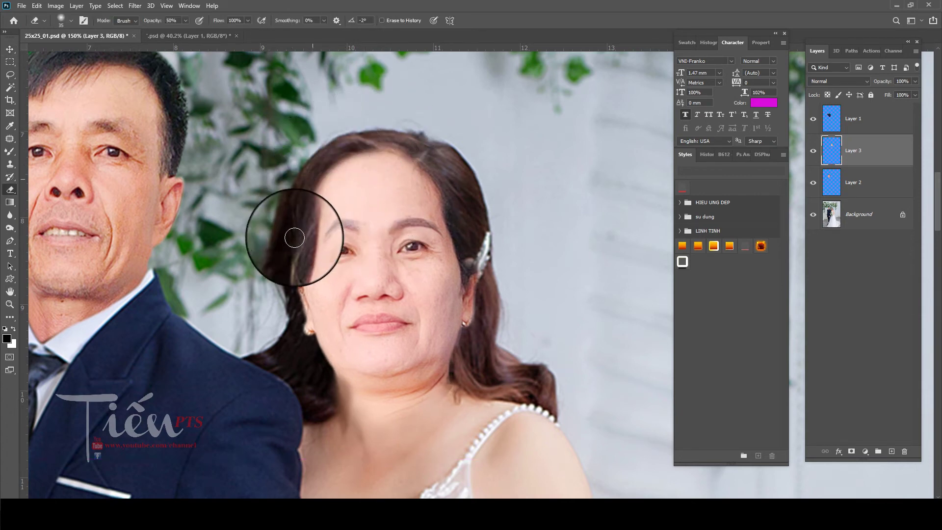
{"action": "scroll", "coordinate": [296, 251], "scroll_direction": "up", "scroll_amount": 2}
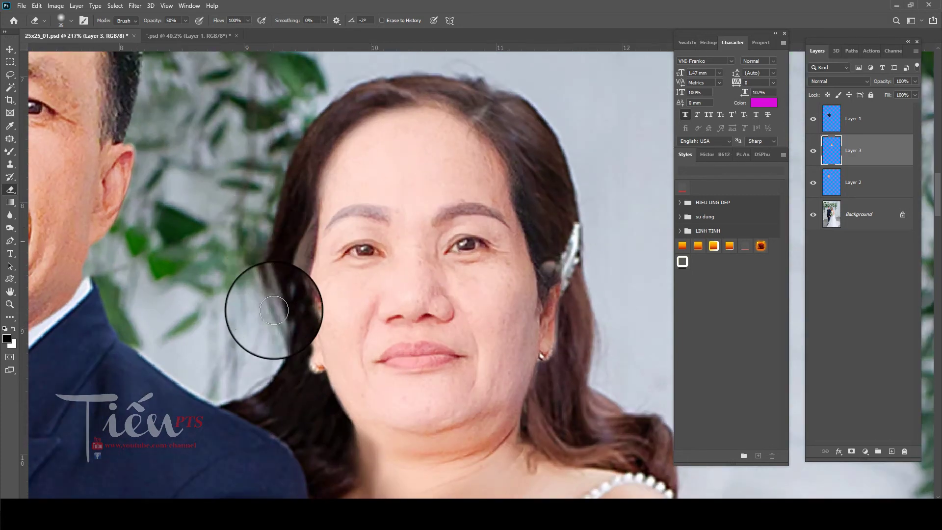
Step: On Background, clone sampled hair over the left temple with a size-20 brush at 100% opacity
{"action": "left_click", "coordinate": [856, 214]}
{"action": "key", "text": "s"}
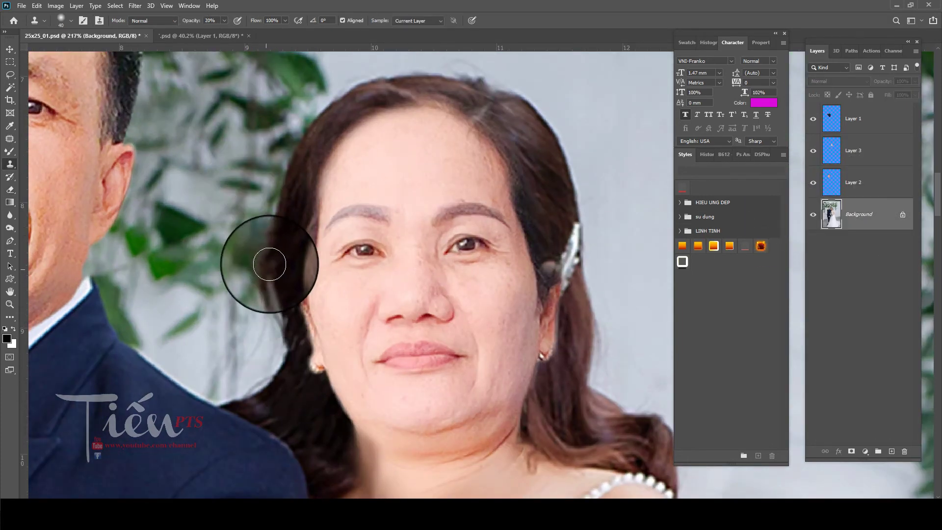
{"action": "key", "text": "bracketleft"}
{"action": "key", "text": "bracketleft"}
{"action": "key", "text": "bracketleft"}
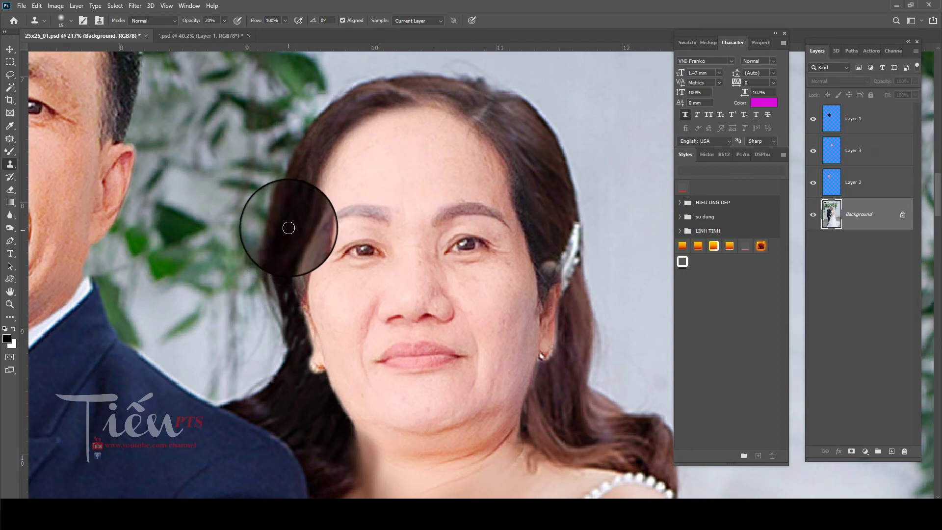
{"action": "key", "text": "0"}
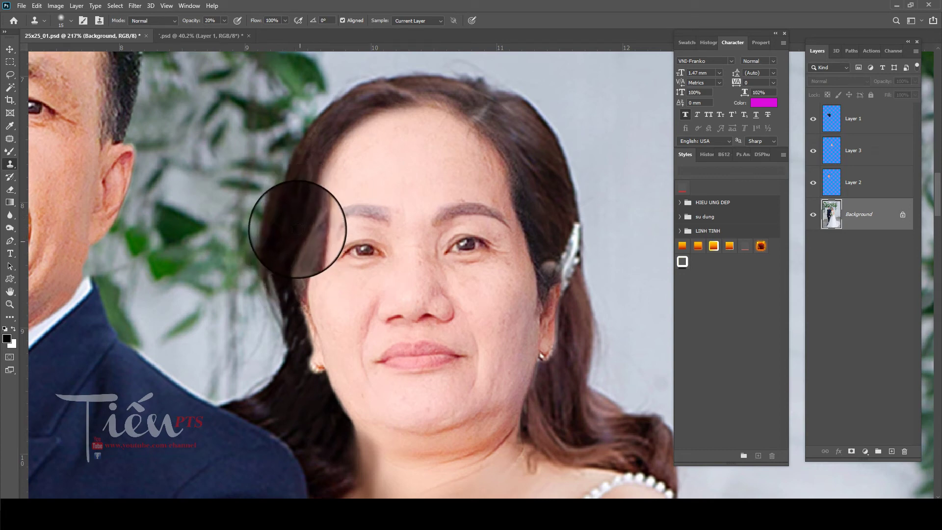
{"action": "left_click", "coordinate": [298, 215], "text": "alt"}
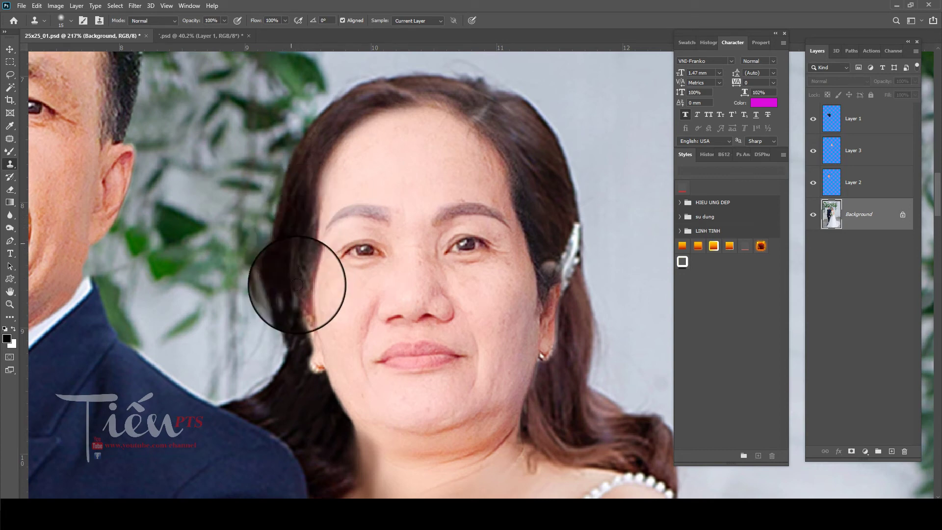
{"action": "left_click_drag", "start_coordinate": [294, 286], "coordinate": [301, 245]}
Step: Erase Layer 3 at 50% along the top hairline and from the hair clip to the ear
{"action": "key", "text": "v"}
{"action": "right_click", "coordinate": [484, 179]}
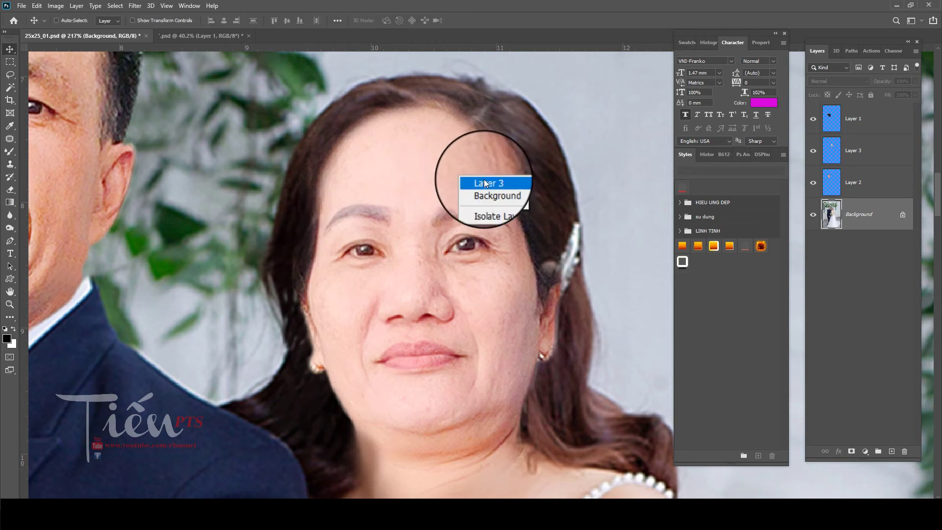
{"action": "left_click", "coordinate": [510, 184]}
{"action": "key", "text": "e"}
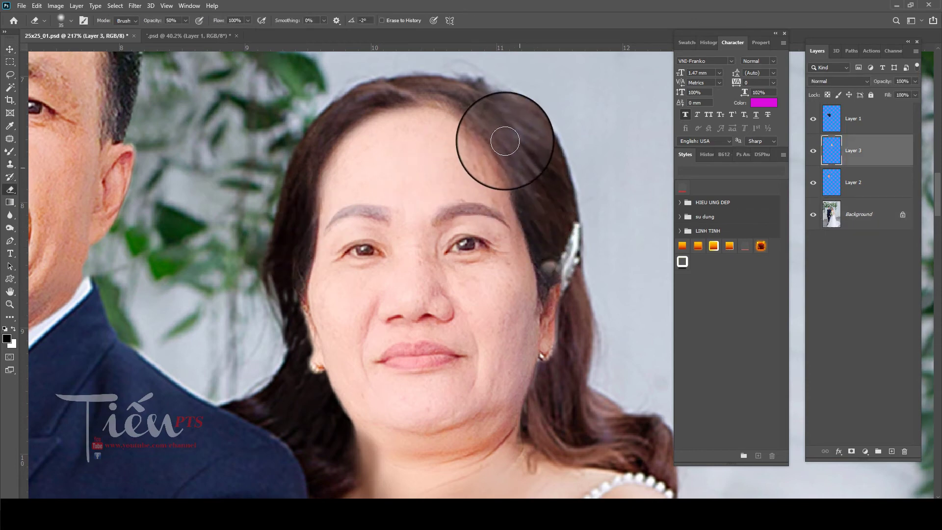
{"action": "left_click_drag", "start_coordinate": [469, 100], "coordinate": [490, 98]}
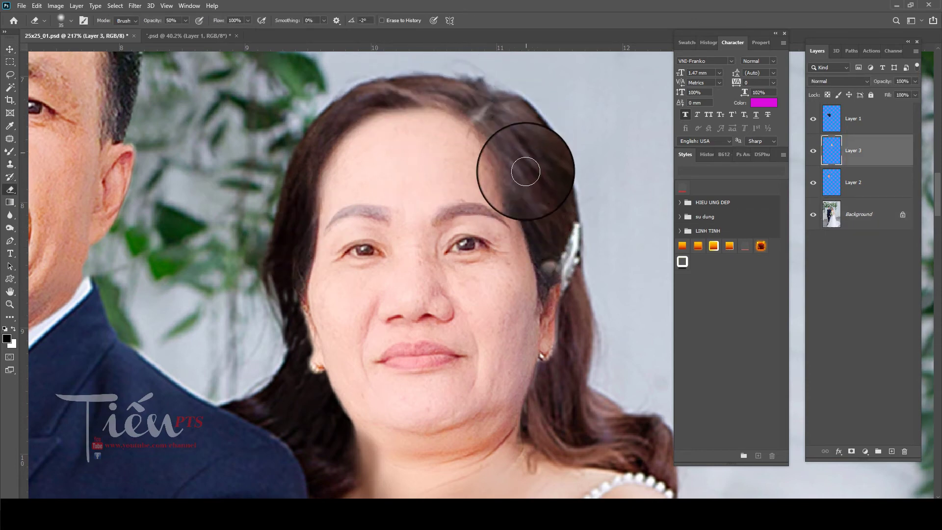
{"action": "left_click_drag", "start_coordinate": [545, 238], "coordinate": [522, 186]}
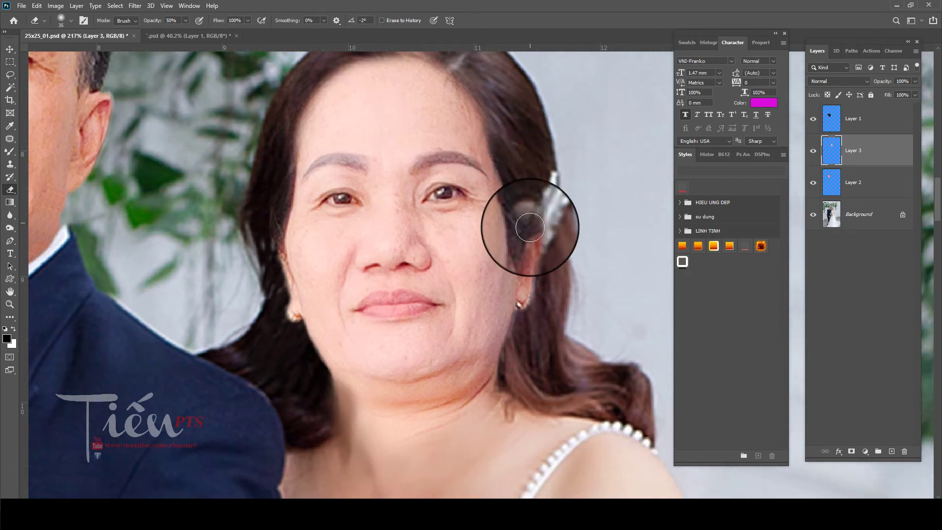
{"action": "left_click_drag", "start_coordinate": [529, 233], "coordinate": [528, 314]}
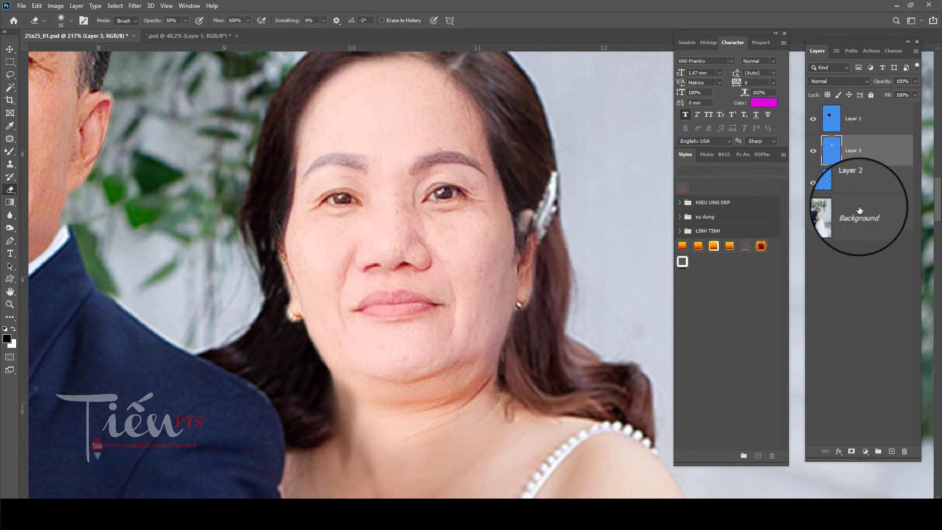
{"action": "key", "text": "alt+bracketleft"}
{"action": "key", "text": "alt+bracketleft"}
{"action": "key", "text": "s"}
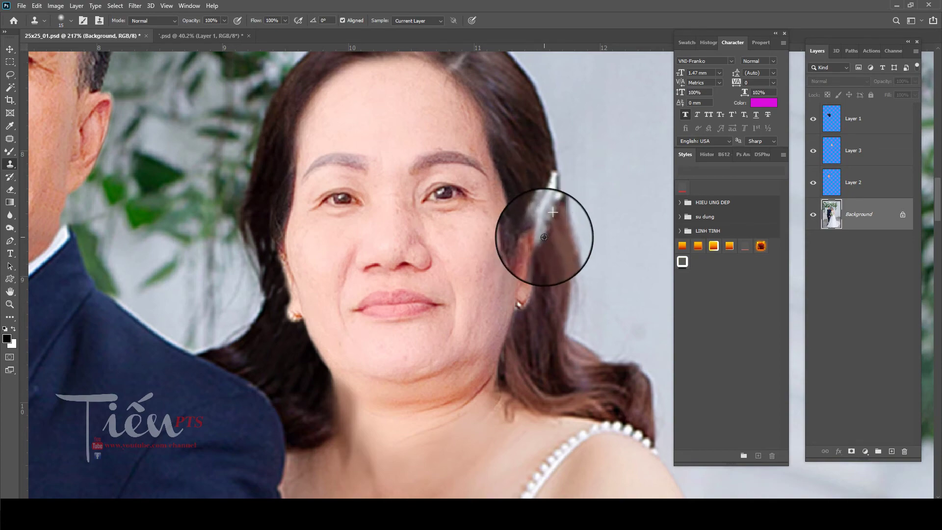
Step: Zoom to 452% and clone smooth skin over the neck creases with a size-20 brush
{"action": "scroll", "coordinate": [544, 230], "scroll_direction": "down", "scroll_amount": 3}
{"action": "scroll", "coordinate": [471, 343], "scroll_direction": "up", "scroll_amount": 1}
{"action": "scroll", "coordinate": [420, 305], "scroll_direction": "up", "scroll_amount": 1}
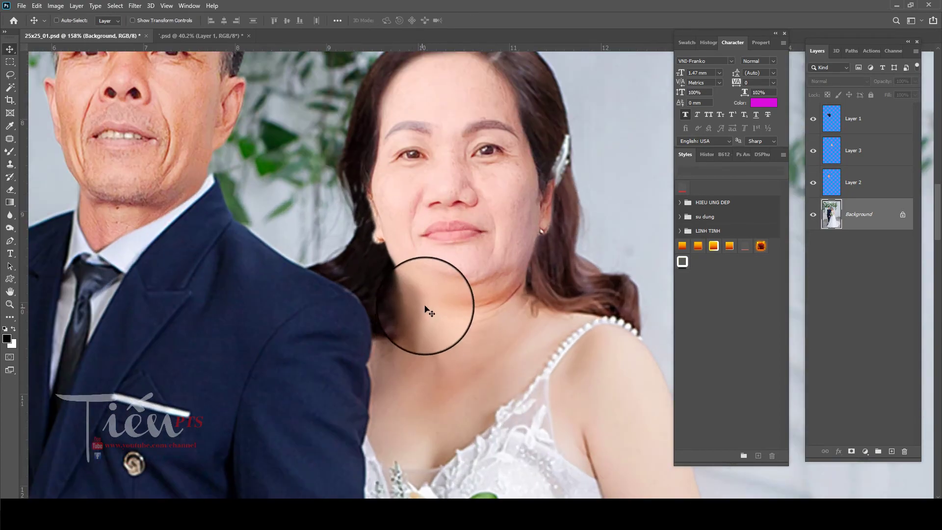
{"action": "scroll", "coordinate": [437, 287], "scroll_direction": "up", "scroll_amount": 2}
{"action": "right_click", "coordinate": [439, 287], "text": "ctrl"}
{"action": "scroll", "coordinate": [406, 321], "scroll_direction": "up", "scroll_amount": 2}
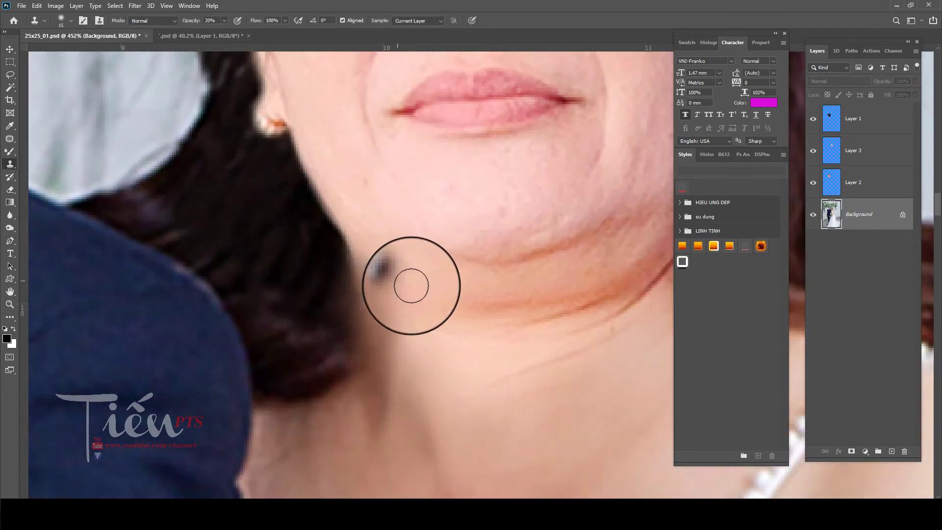
{"action": "key", "text": "bracketright"}
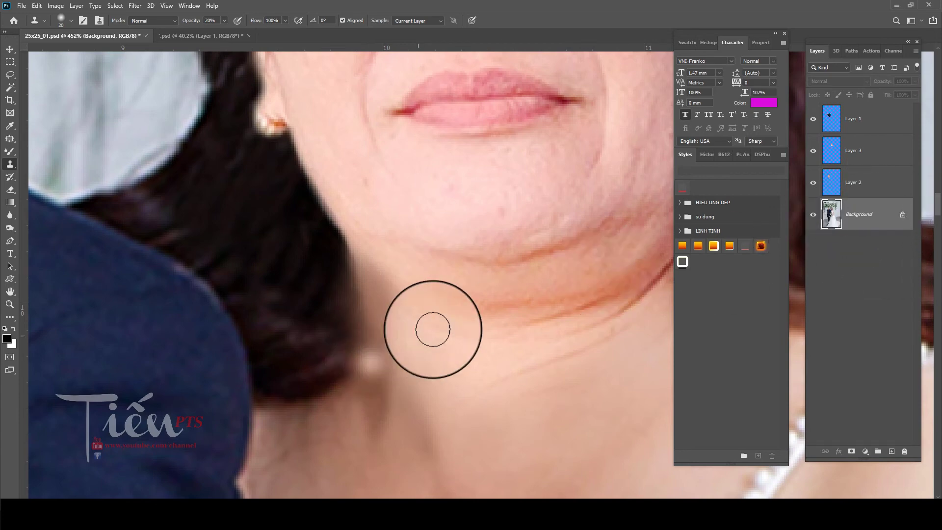
{"action": "mouse_move", "coordinate": [417, 362]}
{"action": "left_mouse_down"}
{"action": "mouse_move", "coordinate": [377, 278]}
{"action": "mouse_move", "coordinate": [467, 328]}
{"action": "mouse_move", "coordinate": [379, 266]}
{"action": "mouse_move", "coordinate": [387, 321]}
{"action": "mouse_move", "coordinate": [406, 297]}
{"action": "mouse_move", "coordinate": [448, 330]}
{"action": "mouse_move", "coordinate": [433, 353]}
{"action": "mouse_move", "coordinate": [378, 270]}
{"action": "left_mouse_up"}
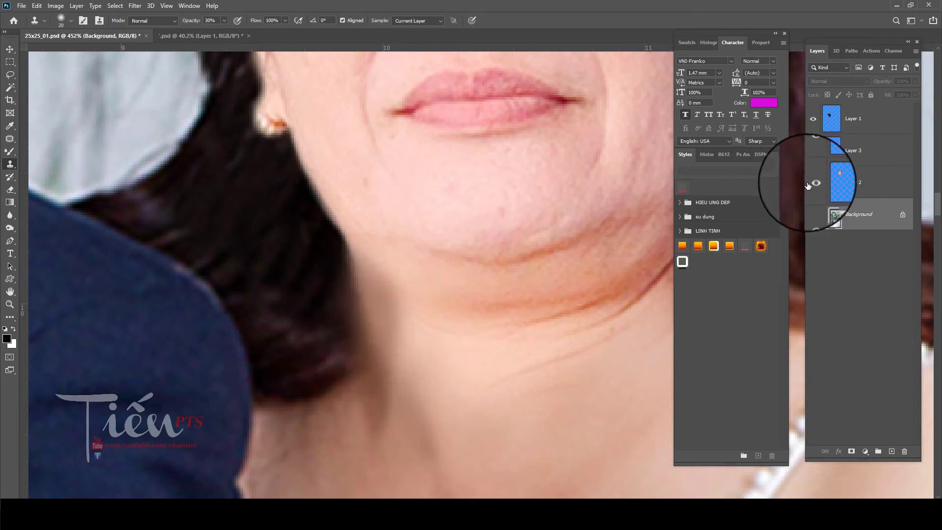
Step: Compare a retouch layer on and off, then clone neck skin over the neck shadow on Layer 2
{"action": "left_click", "coordinate": [813, 152]}
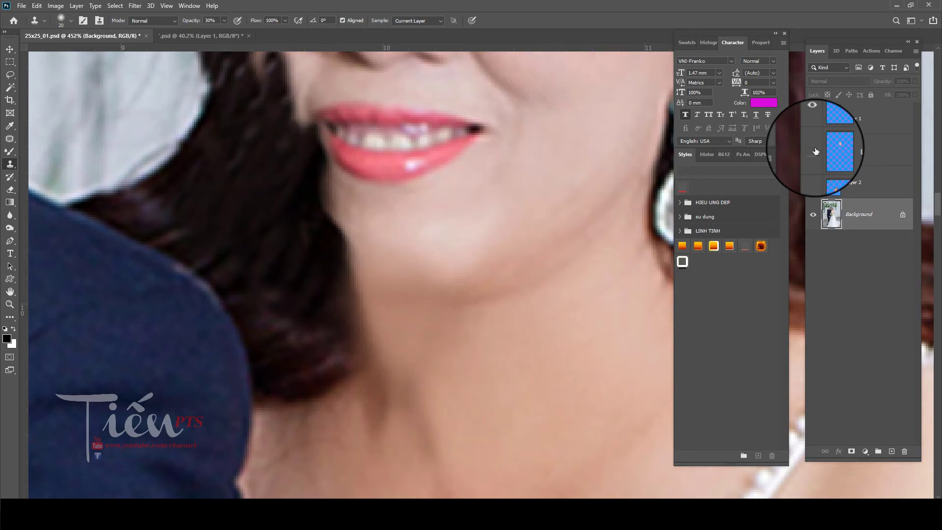
{"action": "left_click", "coordinate": [814, 152]}
{"action": "left_click", "coordinate": [813, 151]}
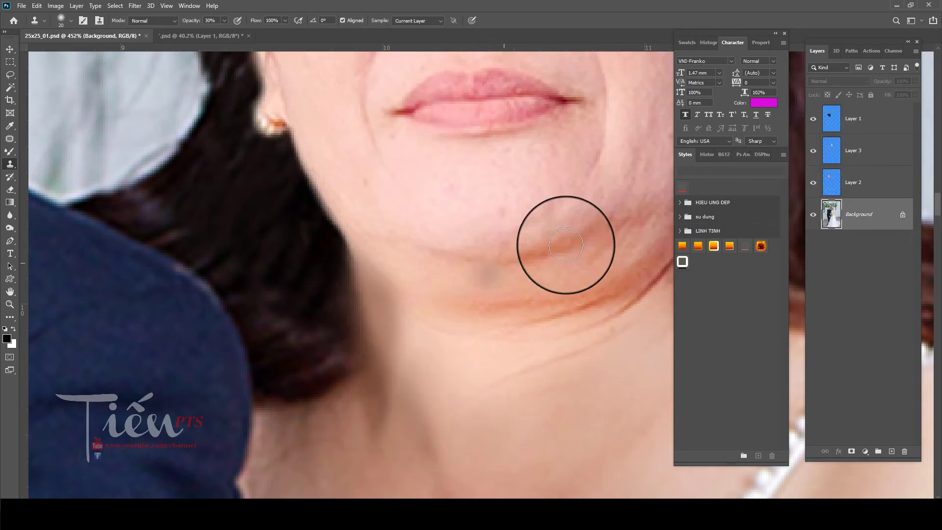
{"action": "left_click", "coordinate": [852, 181]}
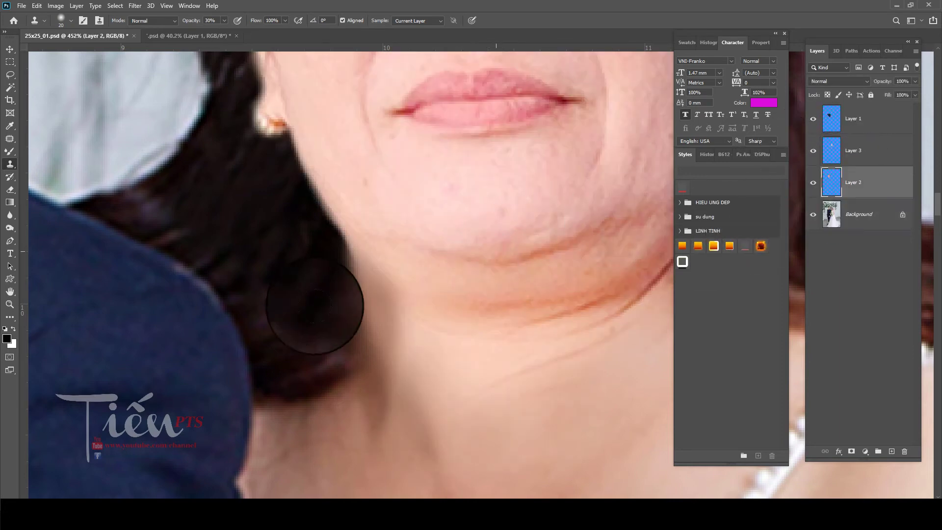
{"action": "left_click", "coordinate": [447, 316], "text": "alt"}
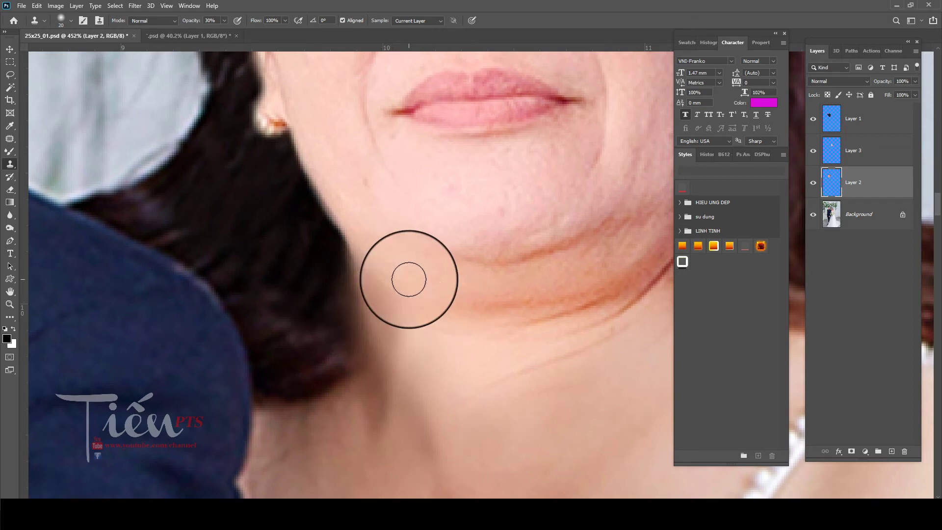
{"action": "left_click_drag", "start_coordinate": [418, 325], "coordinate": [389, 320]}
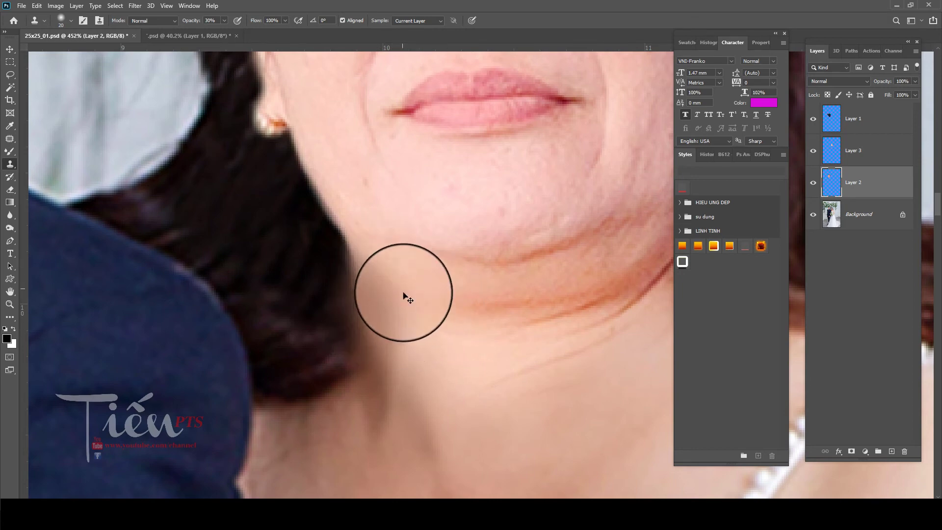
Step: Resample nearby neck skin and toggle Layer 1 and Layer 3 to compare before and after
{"action": "left_click", "coordinate": [425, 315], "text": "alt"}
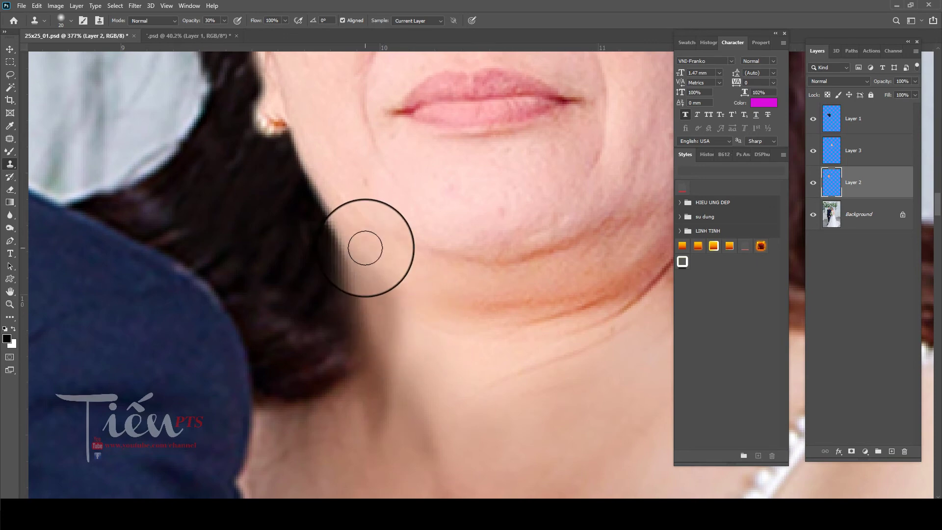
{"action": "scroll", "coordinate": [367, 246], "scroll_direction": "down", "scroll_amount": 3}
{"action": "scroll", "coordinate": [377, 203], "scroll_direction": "down", "scroll_amount": 2}
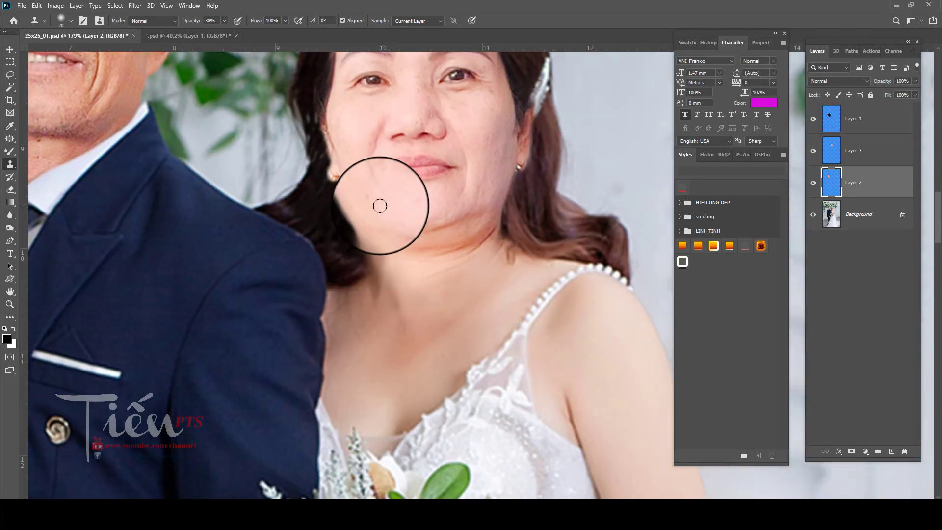
{"action": "left_click", "coordinate": [812, 120]}
{"action": "left_click", "coordinate": [812, 151]}
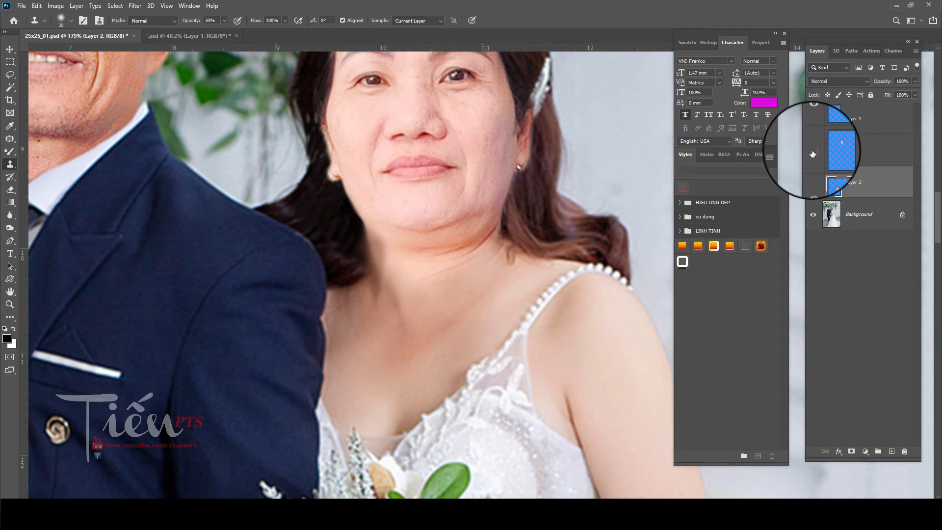
{"action": "left_click", "coordinate": [813, 154]}
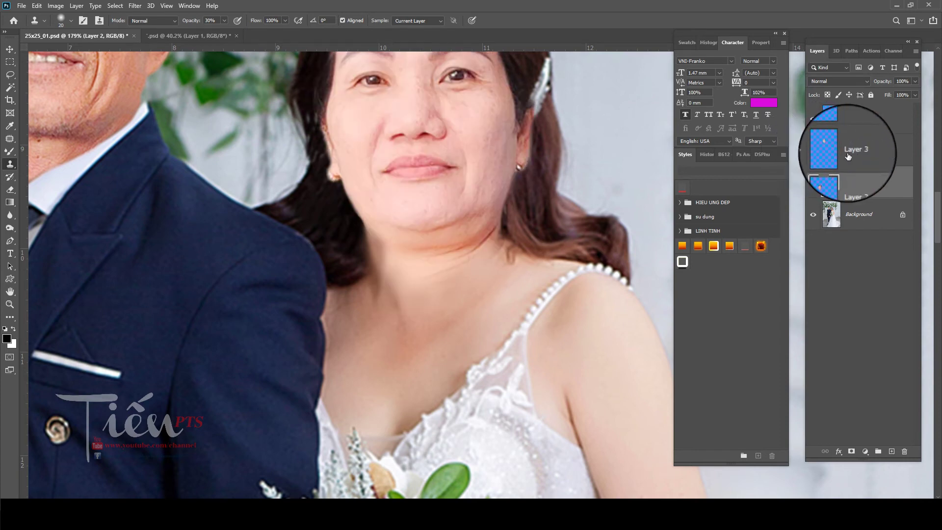
Step: Set up cloning on Layer 3 at 20% opacity with a size-35 brush
{"action": "left_click", "coordinate": [847, 155]}
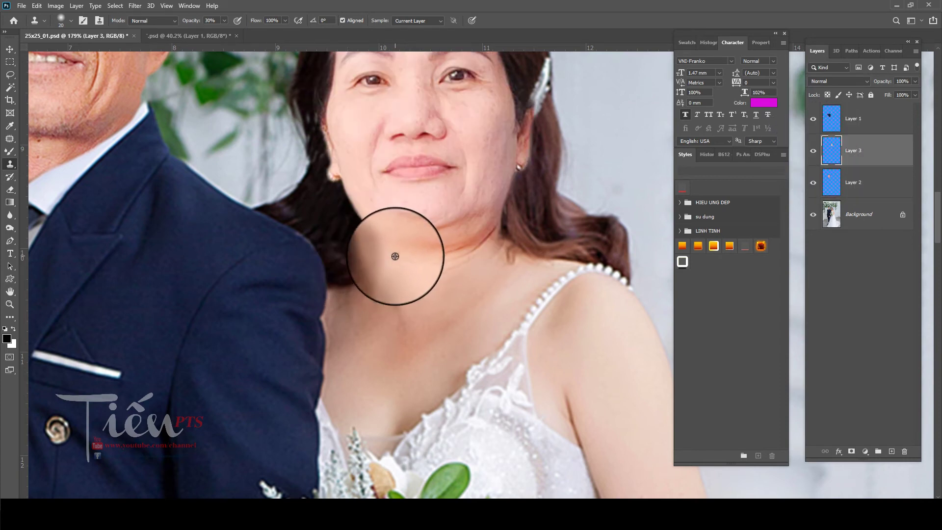
{"action": "key", "text": "2"}
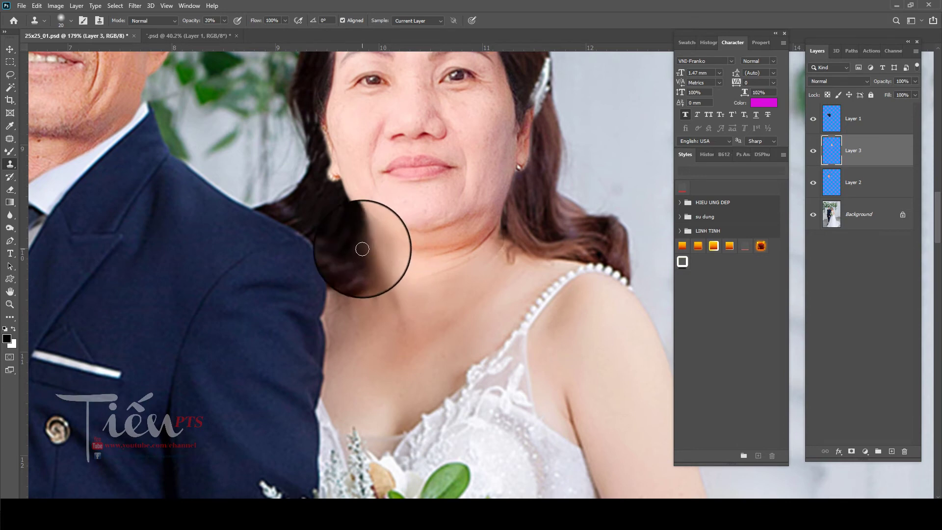
{"action": "key", "text": "bracketright"}
{"action": "key", "text": "bracketright"}
{"action": "key", "text": "bracketright"}
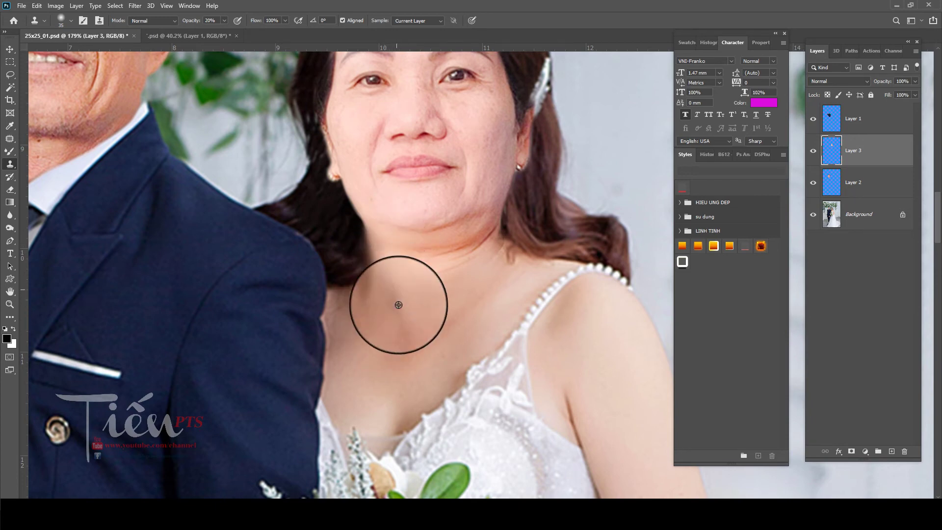
{"action": "scroll", "coordinate": [461, 230], "scroll_direction": "down", "scroll_amount": 3}
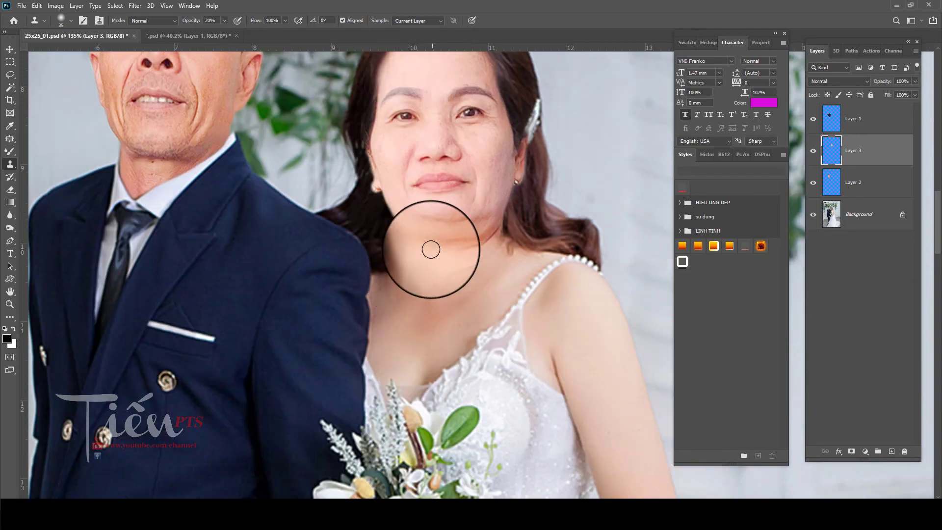
{"action": "key", "text": "l"}
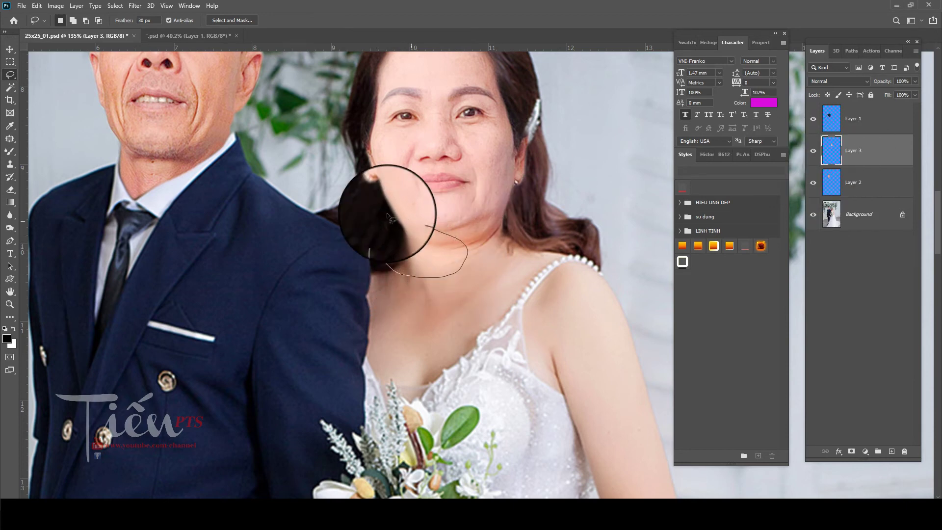
Step: Darken the left jaw with Levels midtones 0.64 and shift its colour toward cyan
{"action": "left_click_drag", "start_coordinate": [428, 216], "coordinate": [442, 220]}
{"action": "key", "text": "ctrl+l"}
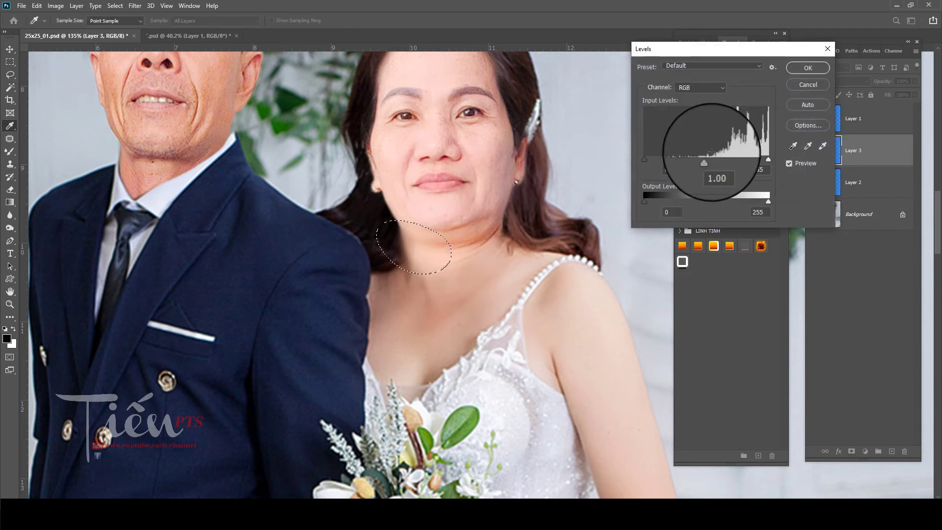
{"action": "left_click_drag", "start_coordinate": [700, 160], "coordinate": [723, 160]}
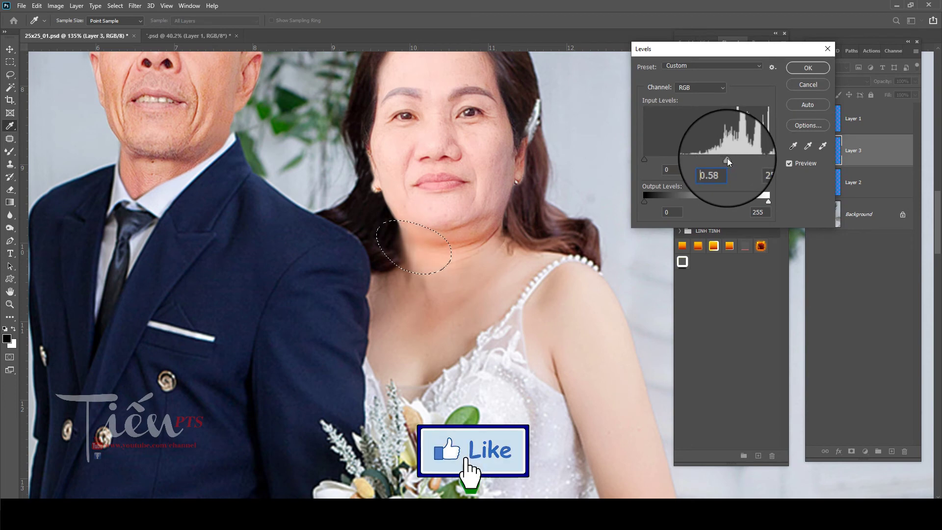
{"action": "key", "text": "Return"}
{"action": "key", "text": "ctrl+b"}
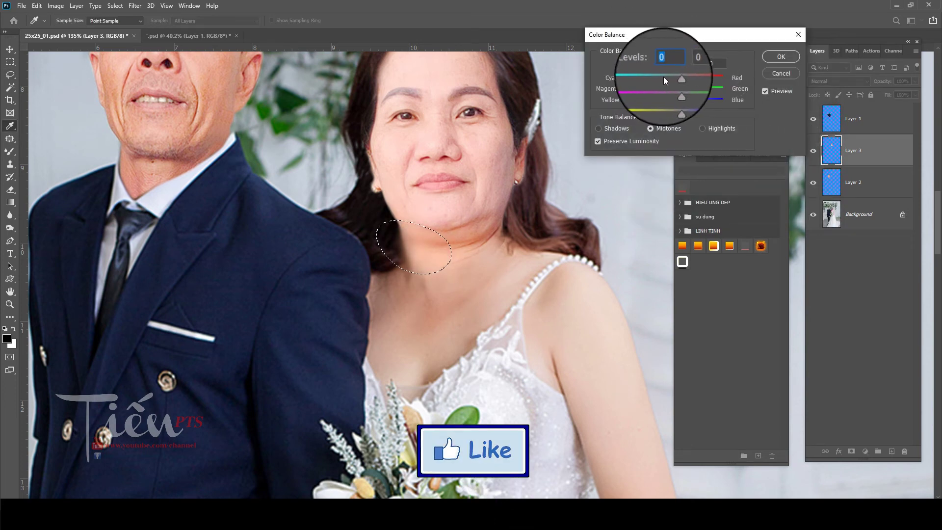
{"action": "left_click", "coordinate": [659, 75]}
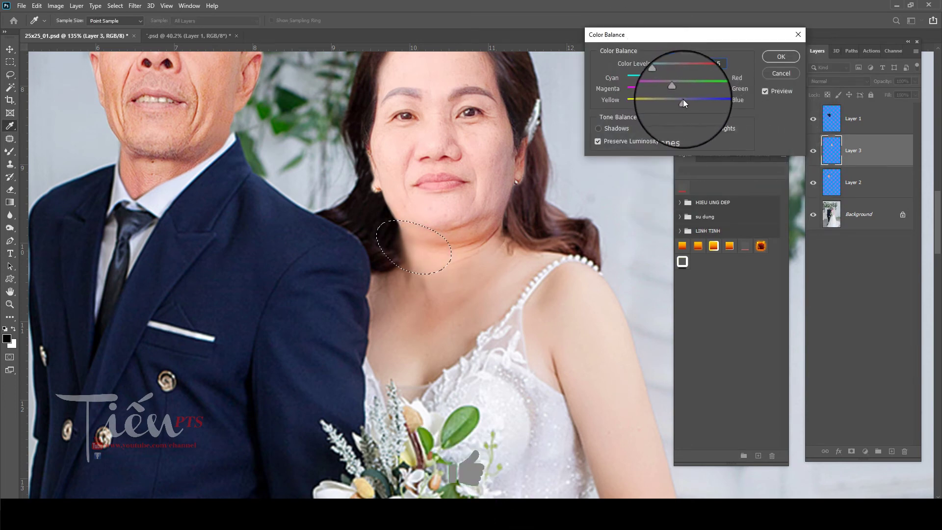
{"action": "key", "text": "Return"}
{"action": "key", "text": "l"}
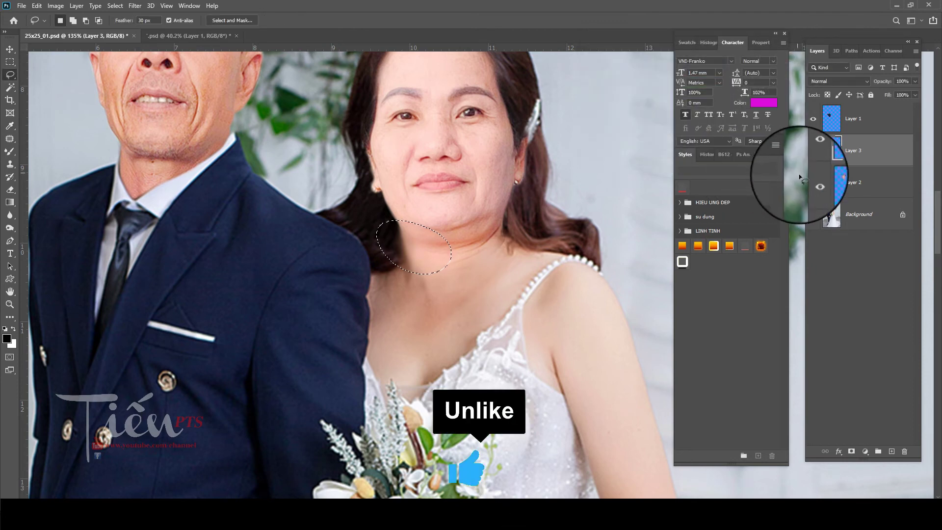
{"action": "key", "text": "ctrl+d"}
Step: Brighten the lassoed neck on Background with Levels midtones 1.27
{"action": "mouse_move", "coordinate": [379, 285]}
{"action": "left_mouse_down"}
{"action": "mouse_move", "coordinate": [421, 326]}
{"action": "mouse_move", "coordinate": [484, 274]}
{"action": "mouse_move", "coordinate": [427, 267]}
{"action": "mouse_move", "coordinate": [418, 342]}
{"action": "left_mouse_up"}
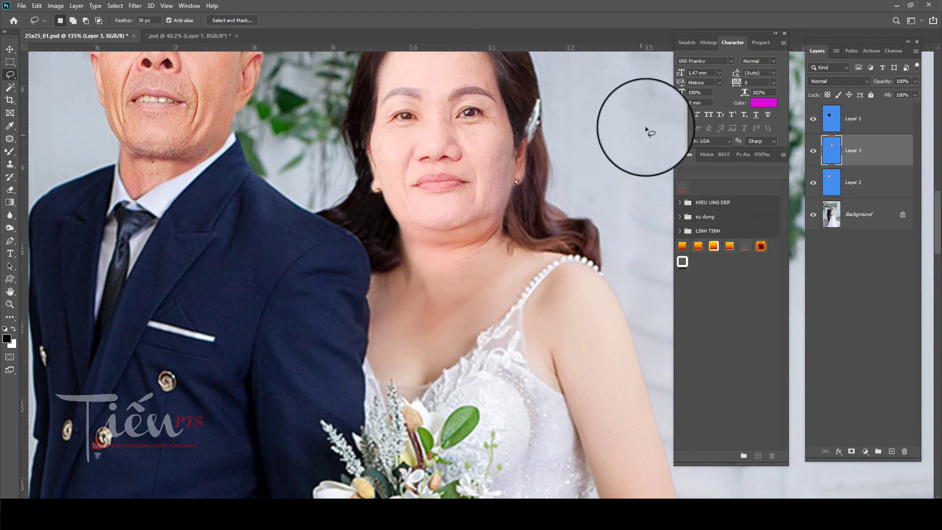
{"action": "left_click", "coordinate": [853, 216]}
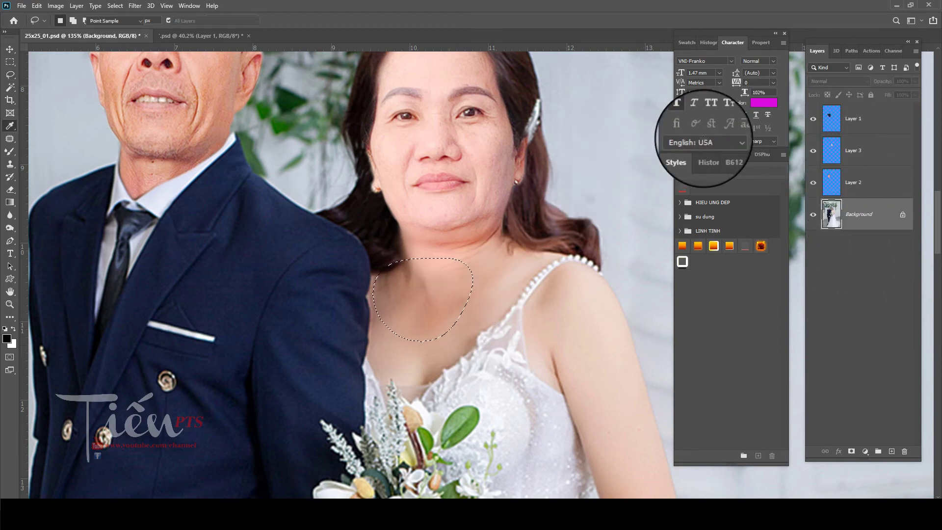
{"action": "key", "text": "ctrl+l"}
{"action": "type", "text": "1.26"}
{"action": "key", "text": "Up"}
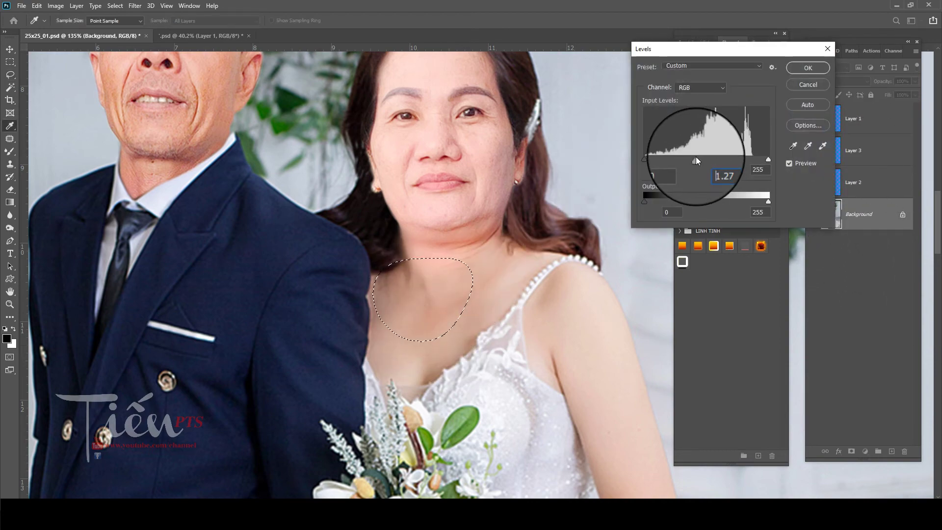
{"action": "key", "text": "Return"}
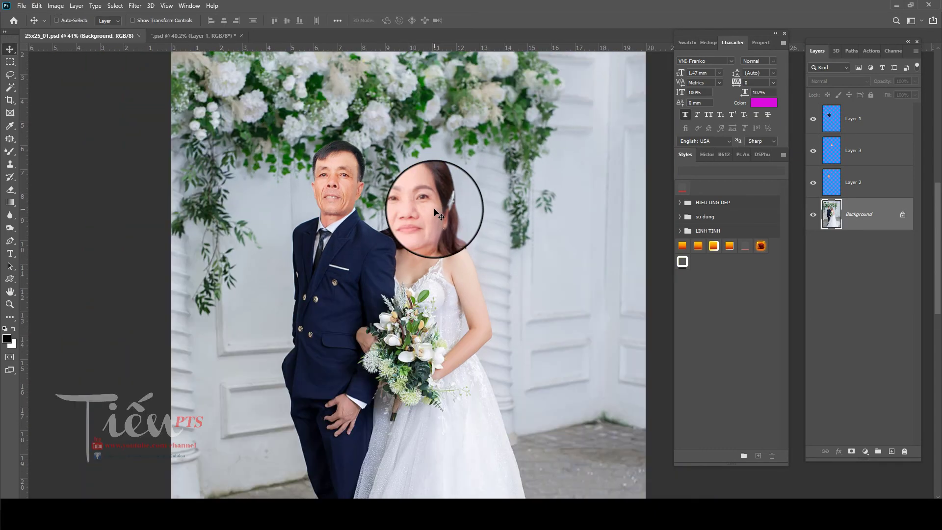
{"action": "scroll", "coordinate": [434, 211], "scroll_direction": "up", "scroll_amount": 2}
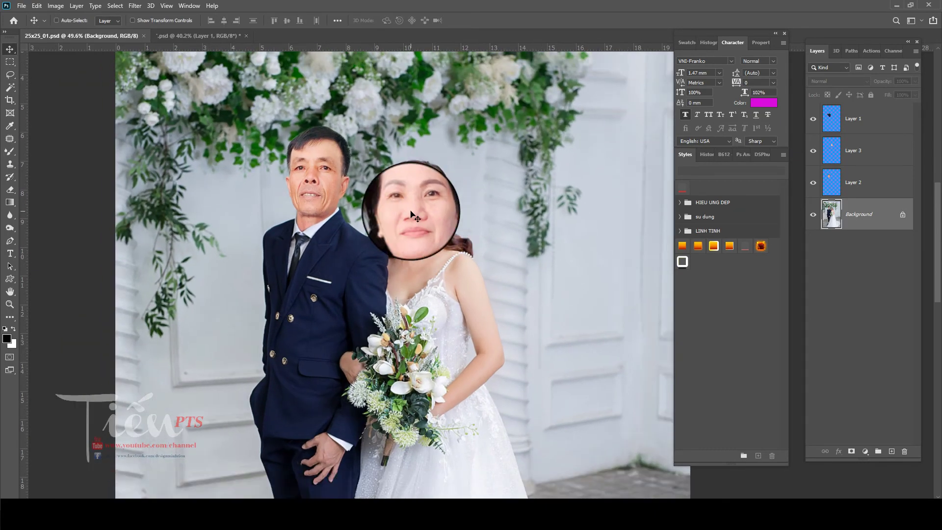
{"action": "right_click", "coordinate": [423, 222]}
{"action": "left_click", "coordinate": [430, 228]}
{"action": "scroll", "coordinate": [430, 228], "scroll_direction": "up", "scroll_amount": 3}
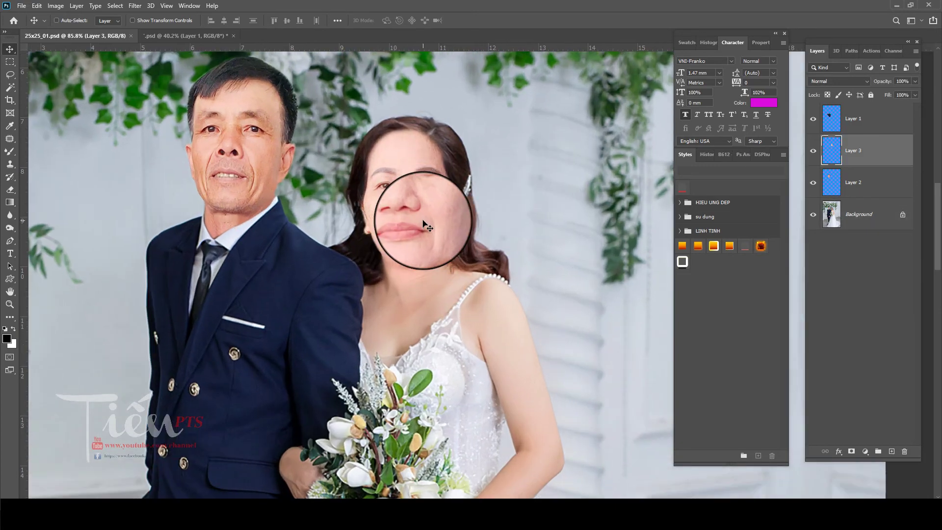
{"action": "scroll", "coordinate": [416, 320], "scroll_direction": "down", "scroll_amount": 2}
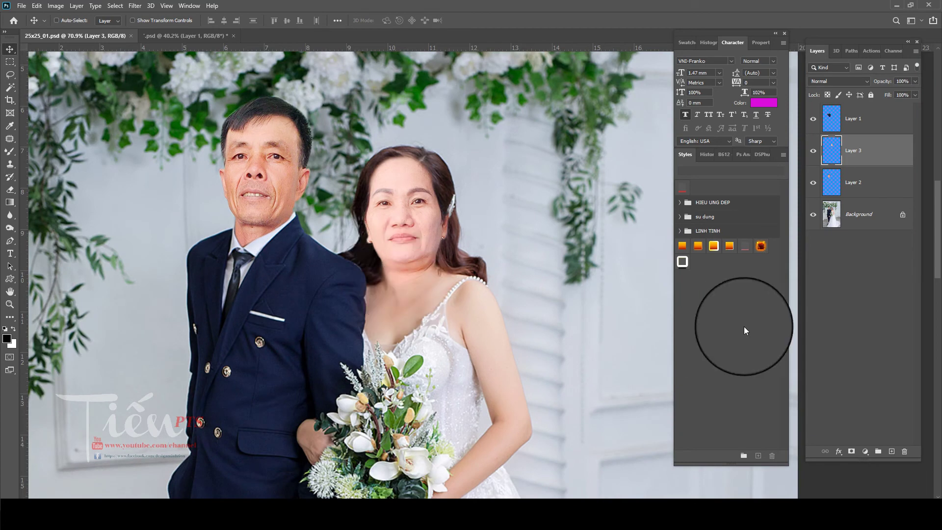
{"action": "left_click_drag", "start_coordinate": [500, 302], "coordinate": [458, 252]}
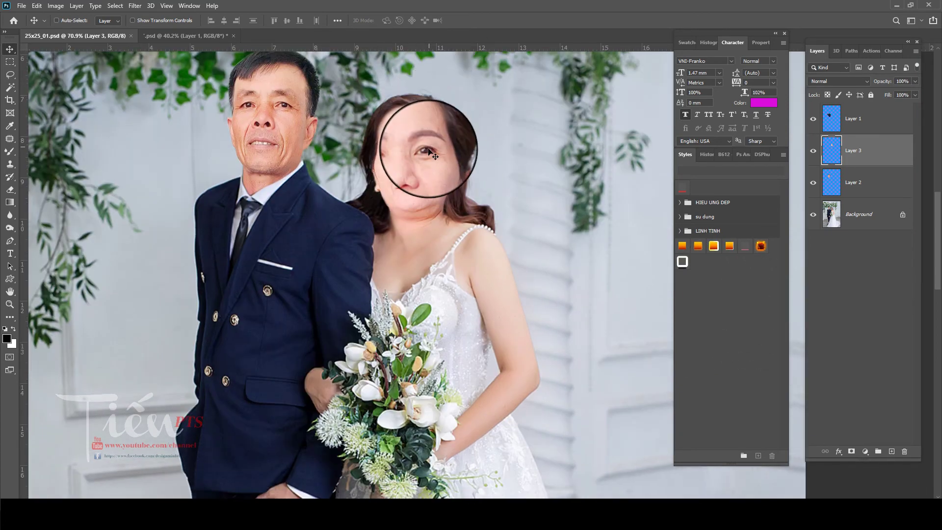
{"action": "scroll", "coordinate": [399, 157], "scroll_direction": "down", "scroll_amount": 2}
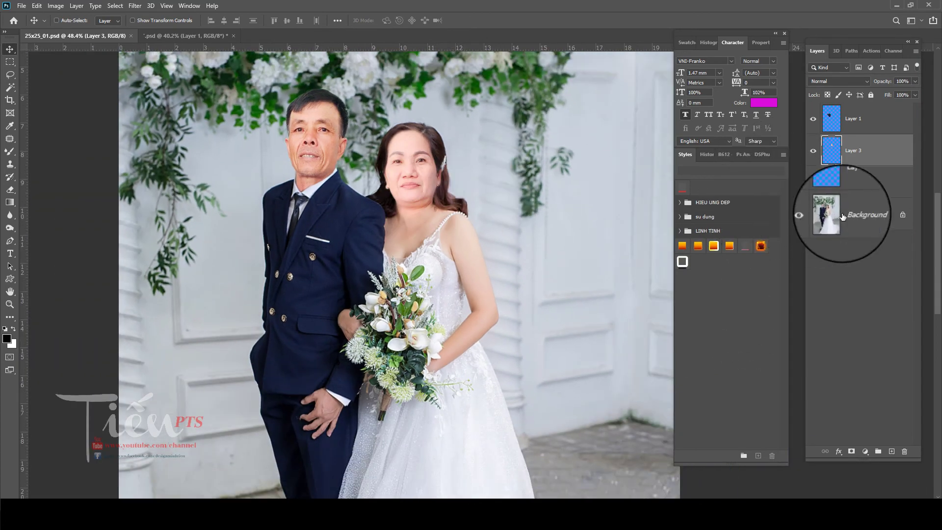
{"action": "left_click", "coordinate": [856, 214]}
{"action": "scroll", "coordinate": [431, 231], "scroll_direction": "up", "scroll_amount": 1}
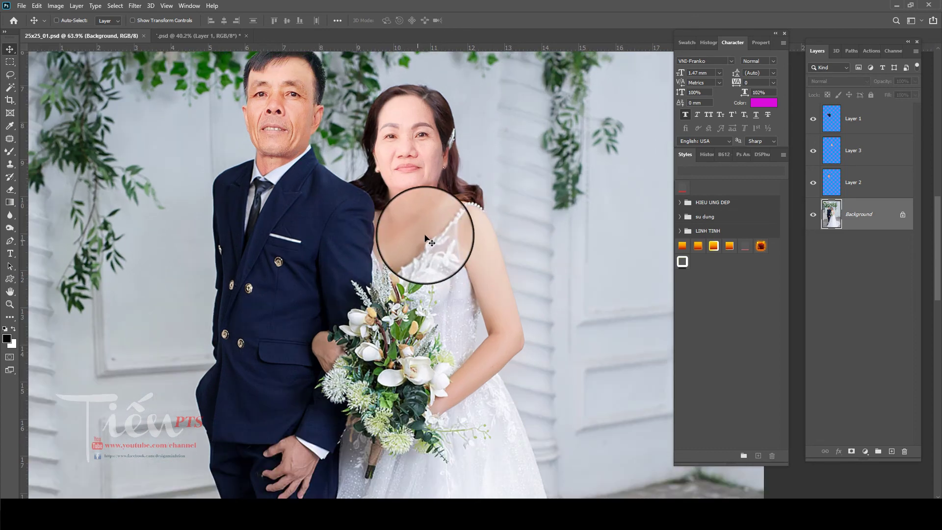
{"action": "key", "text": "w"}
Step: Select the bride's face, neck and arm, excluding dress and chest, and feather the selection
{"action": "mouse_move", "coordinate": [434, 208]}
{"action": "left_mouse_down"}
{"action": "mouse_move", "coordinate": [405, 225]}
{"action": "mouse_move", "coordinate": [456, 252]}
{"action": "mouse_move", "coordinate": [473, 250]}
{"action": "mouse_move", "coordinate": [490, 309]}
{"action": "left_mouse_up"}
{"action": "mouse_move", "coordinate": [457, 275]}
{"action": "left_mouse_down"}
{"action": "mouse_move", "coordinate": [442, 311]}
{"action": "mouse_move", "coordinate": [448, 273]}
{"action": "mouse_move", "coordinate": [428, 287]}
{"action": "left_mouse_up"}
{"action": "key", "text": "shift+F6"}
{"action": "type", "text": "10"}
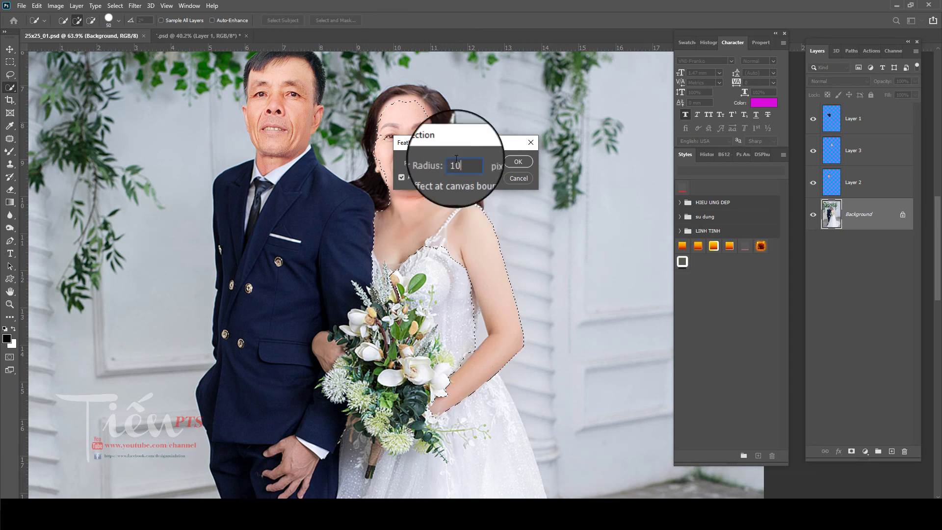
{"action": "key", "text": "Return"}
Step: On the Background layer, raise the RGB curve from input 115 to output 131
{"action": "left_click", "coordinate": [911, 213]}
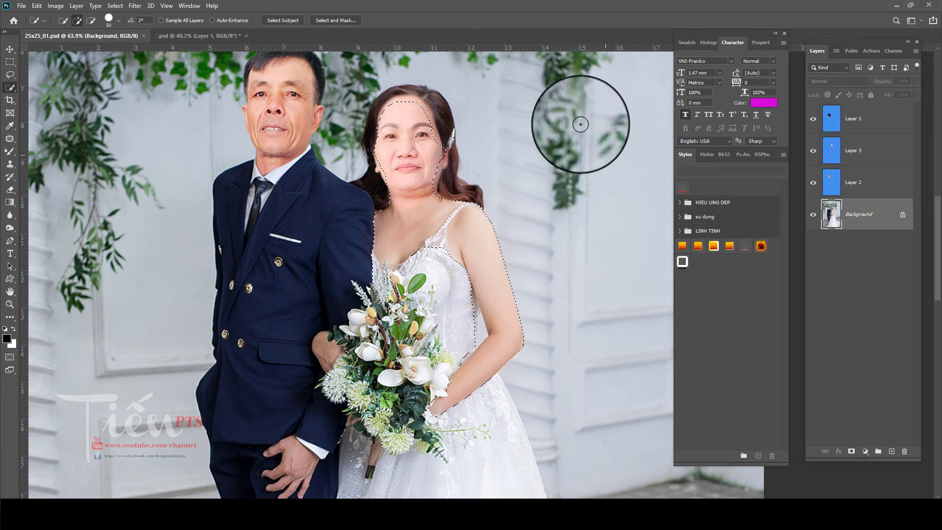
{"action": "left_click", "coordinate": [56, 6]}
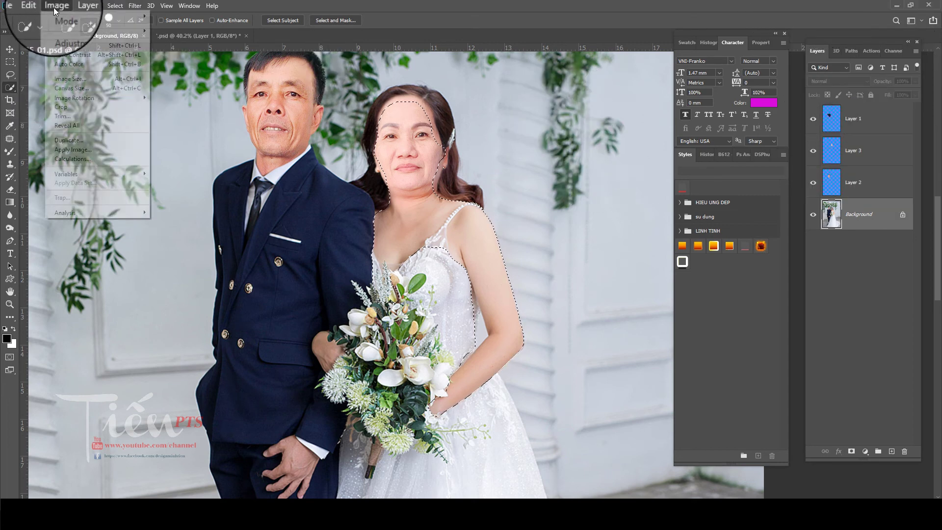
{"action": "mouse_move", "coordinate": [96, 31]}
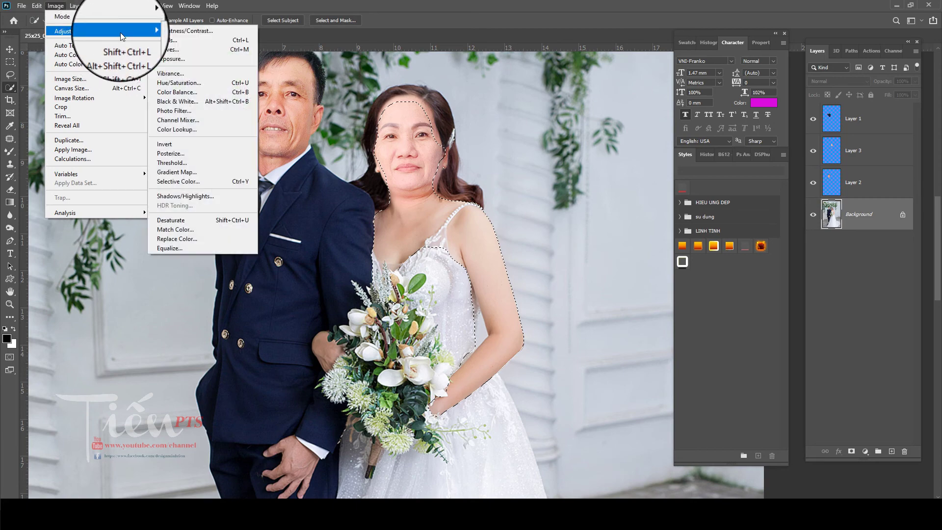
{"action": "left_click", "coordinate": [206, 49]}
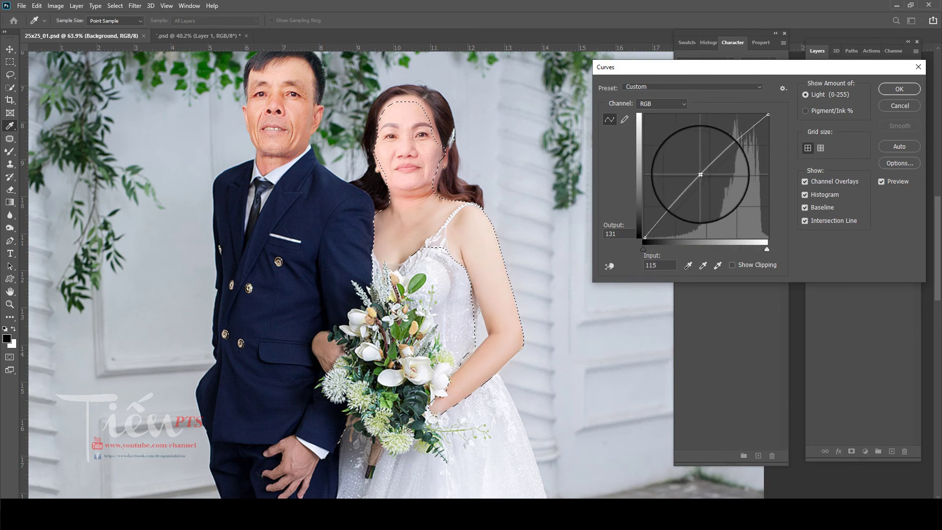
Step: Apply the Curves lift, then set Color Balance midtones Magenta/Green to -11
{"action": "key", "text": "Return"}
{"action": "key", "text": "ctrl+b"}
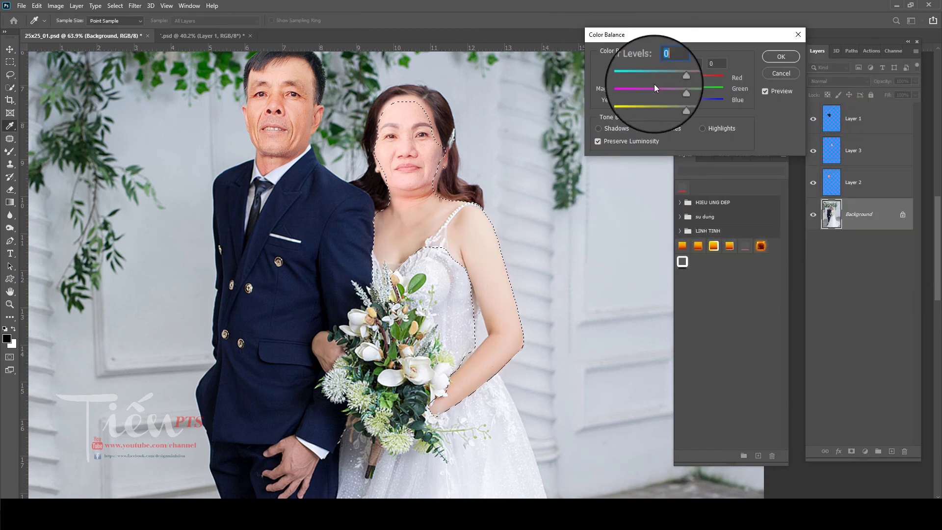
{"action": "left_click_drag", "start_coordinate": [661, 100], "coordinate": [686, 77]}
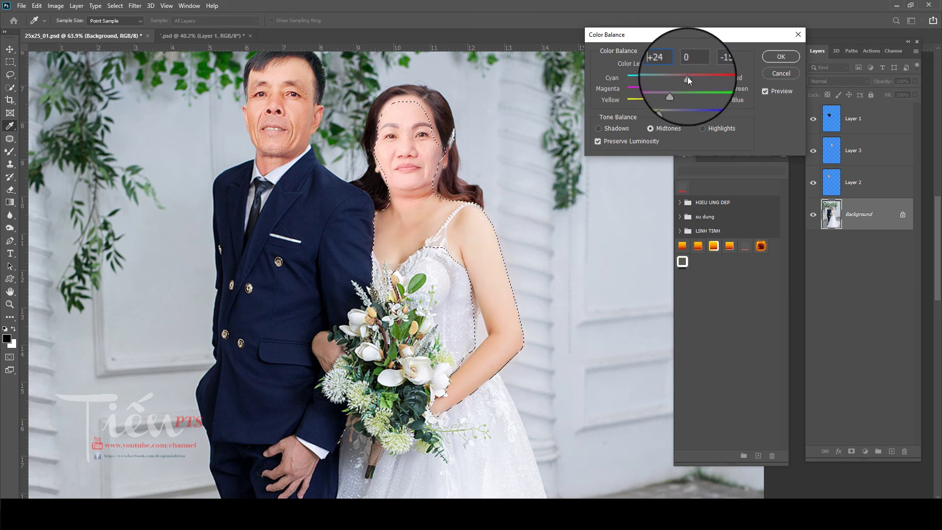
{"action": "key", "text": "Escape"}
{"action": "key", "text": "i"}
{"action": "key", "text": "ctrl+b"}
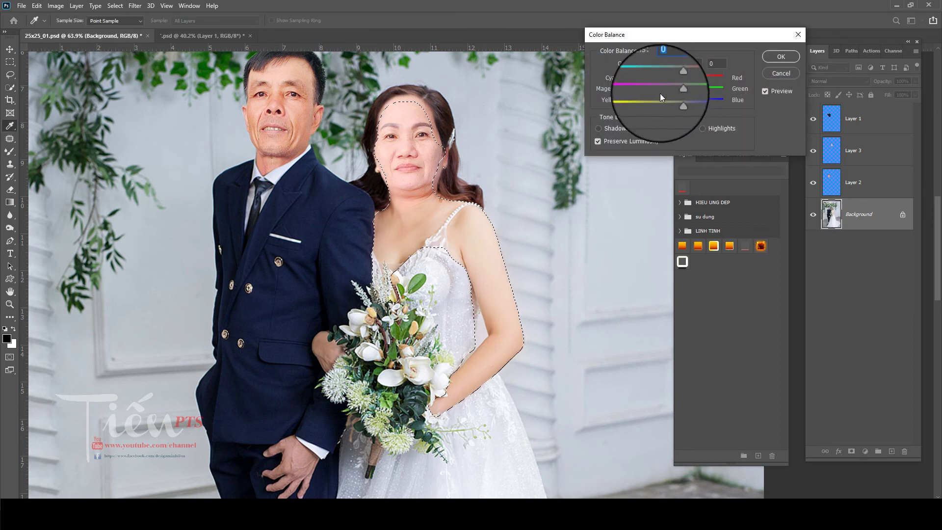
{"action": "left_click_drag", "start_coordinate": [662, 89], "coordinate": [666, 89]}
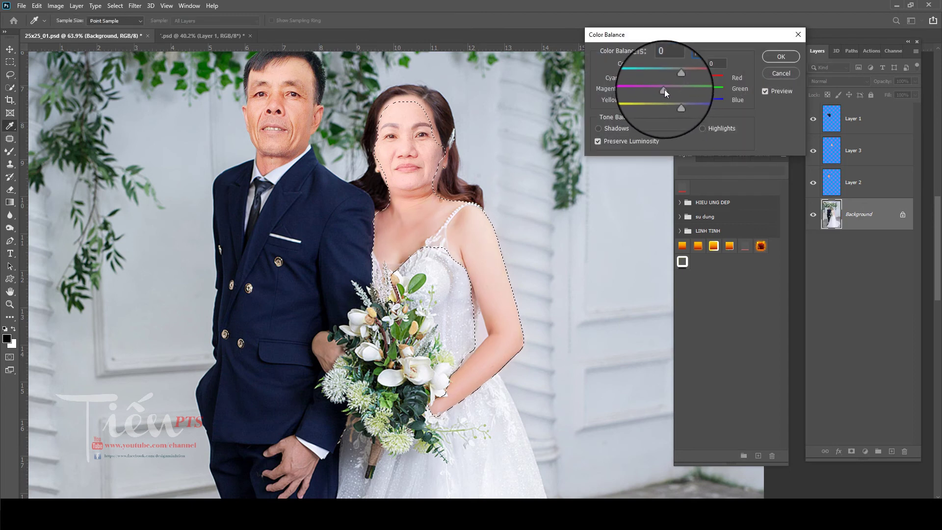
{"action": "key", "text": "Escape"}
Step: Zoom in toward the woman's face and clear the skin selection
{"action": "key", "text": "w"}
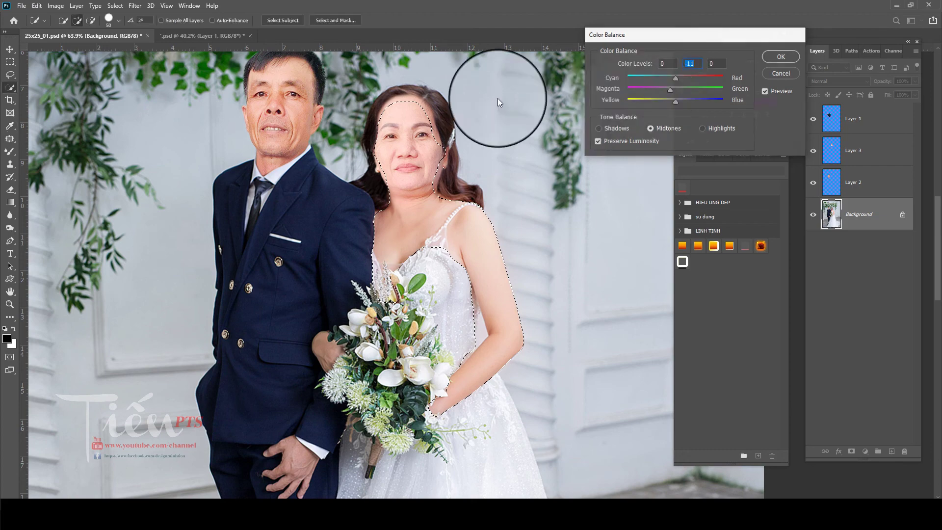
{"action": "scroll", "coordinate": [355, 129], "scroll_direction": "up", "scroll_amount": 3}
{"action": "scroll", "coordinate": [414, 185], "scroll_direction": "up", "scroll_amount": 2}
{"action": "key", "text": "ctrl+d"}
{"action": "key", "text": "v"}
{"action": "scroll", "coordinate": [450, 368], "scroll_direction": "up", "scroll_amount": 2}
Step: Toggle Layer 3 on and off to compare faces, zoom out, and make Layer 3 active
{"action": "scroll", "coordinate": [438, 263], "scroll_direction": "up", "scroll_amount": 2}
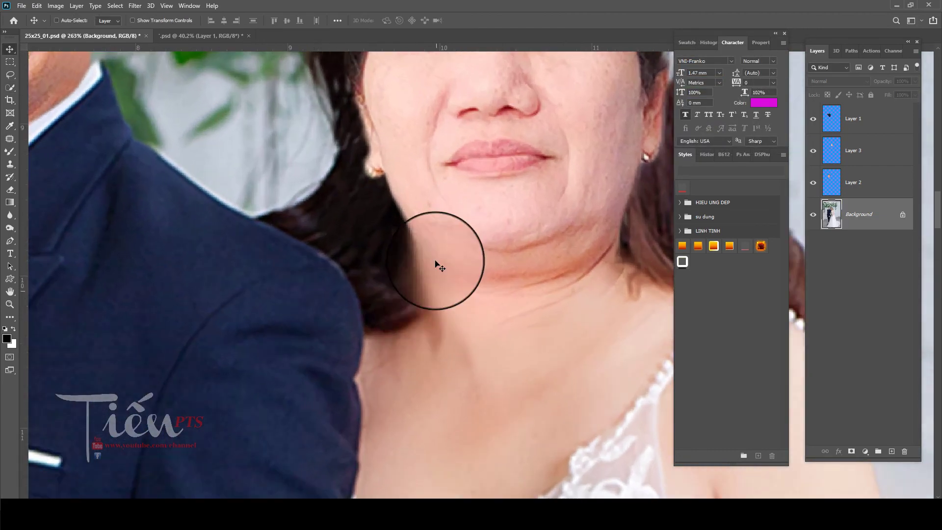
{"action": "scroll", "coordinate": [475, 279], "scroll_direction": "up", "scroll_amount": 2}
{"action": "scroll", "coordinate": [475, 278], "scroll_direction": "down", "scroll_amount": 2}
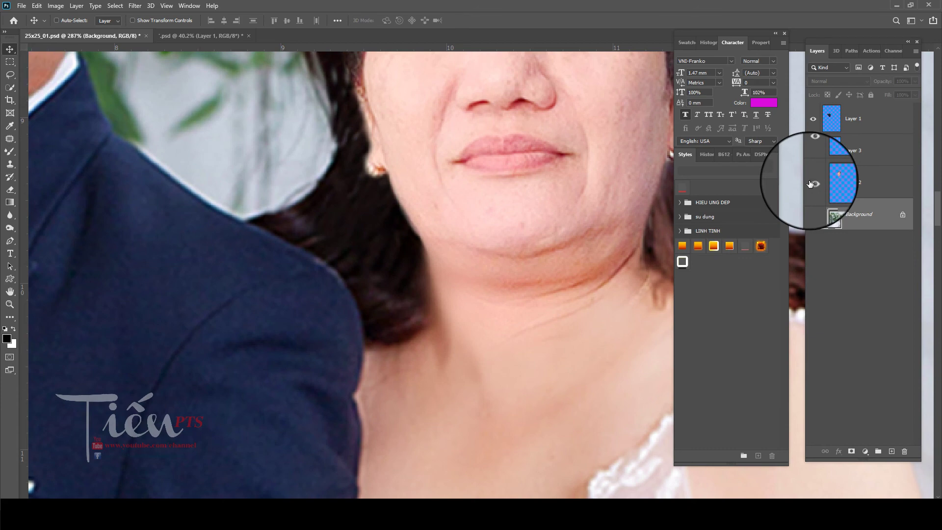
{"action": "left_click", "coordinate": [813, 152]}
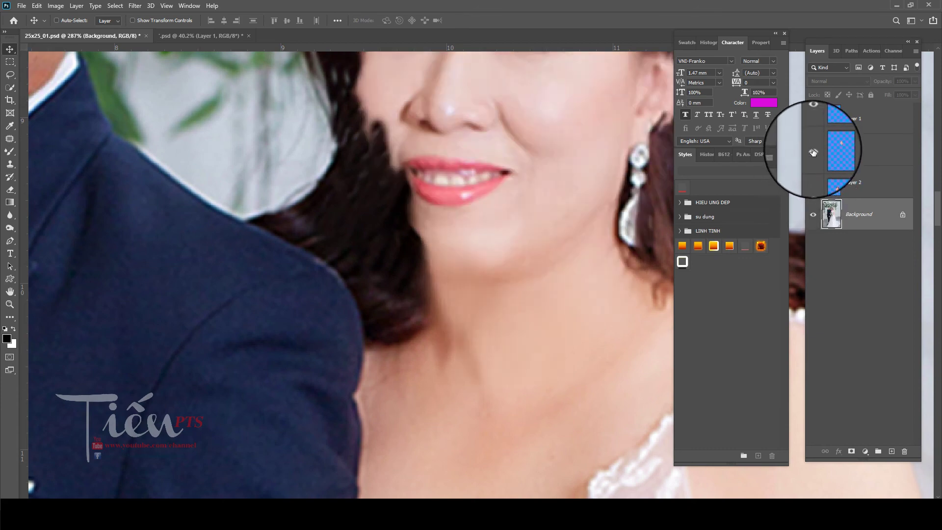
{"action": "left_click", "coordinate": [813, 153]}
{"action": "left_click", "coordinate": [813, 153]}
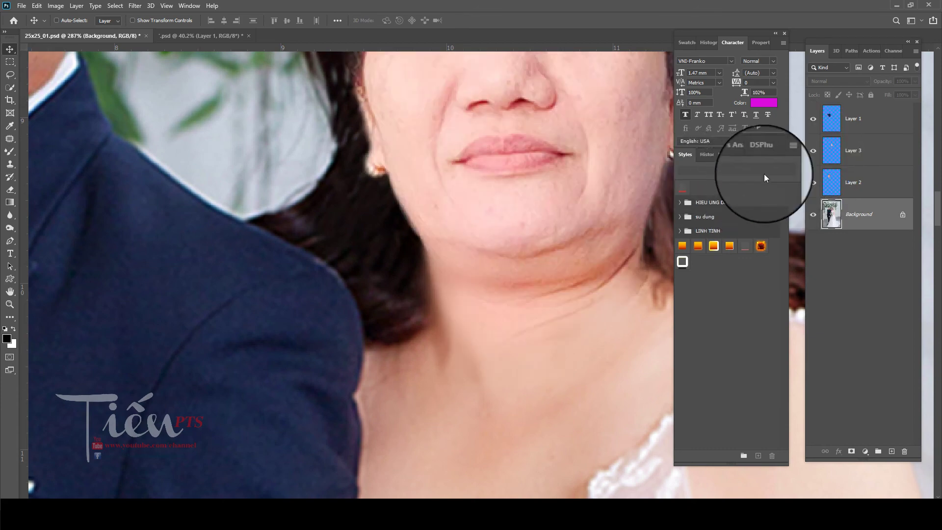
{"action": "left_click", "coordinate": [883, 182]}
{"action": "scroll", "coordinate": [504, 185], "scroll_direction": "down", "scroll_amount": 2}
{"action": "scroll", "coordinate": [504, 185], "scroll_direction": "down", "scroll_amount": 3}
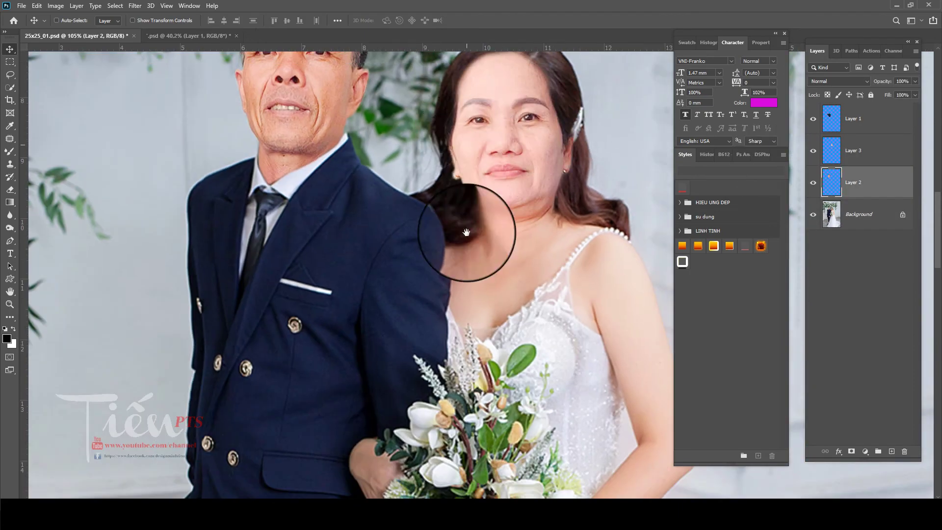
{"action": "left_click_drag", "start_coordinate": [466, 232], "coordinate": [448, 394]}
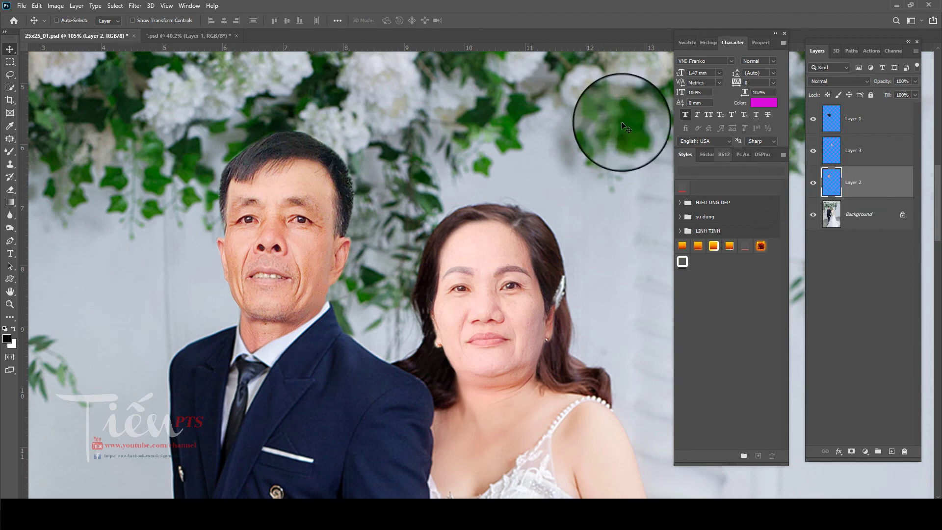
{"action": "left_click", "coordinate": [862, 150]}
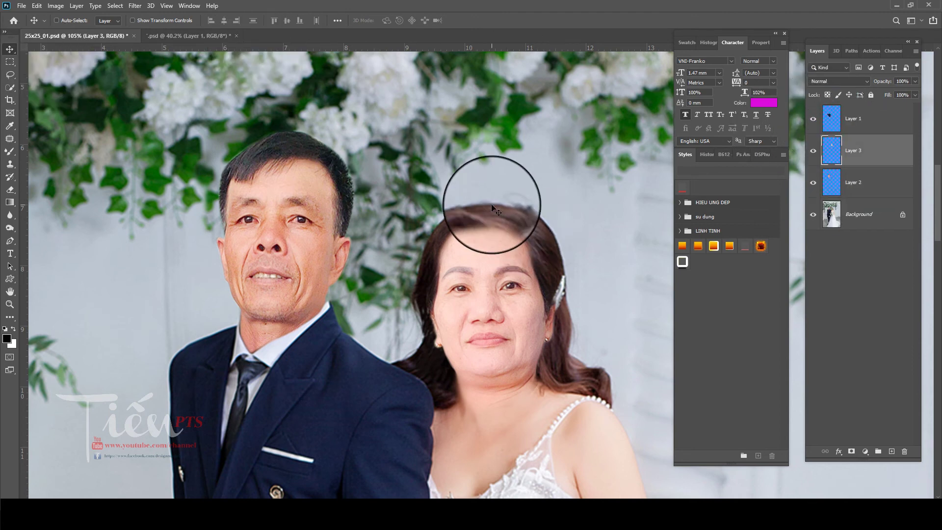
Step: Marquee the woman's head and apply Camera Raw luminance noise reduction 42, detail 10
{"action": "key", "text": "m"}
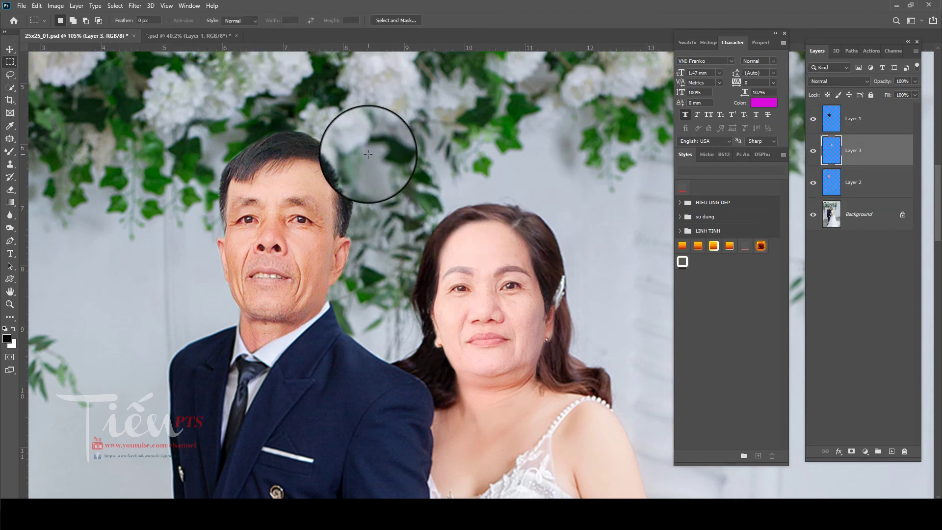
{"action": "left_click_drag", "start_coordinate": [368, 154], "coordinate": [607, 470]}
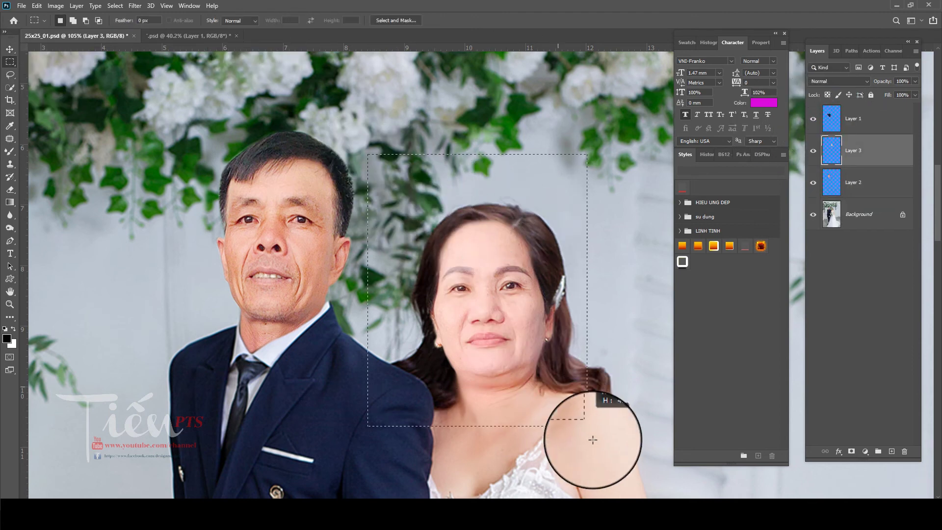
{"action": "left_click", "coordinate": [135, 6]}
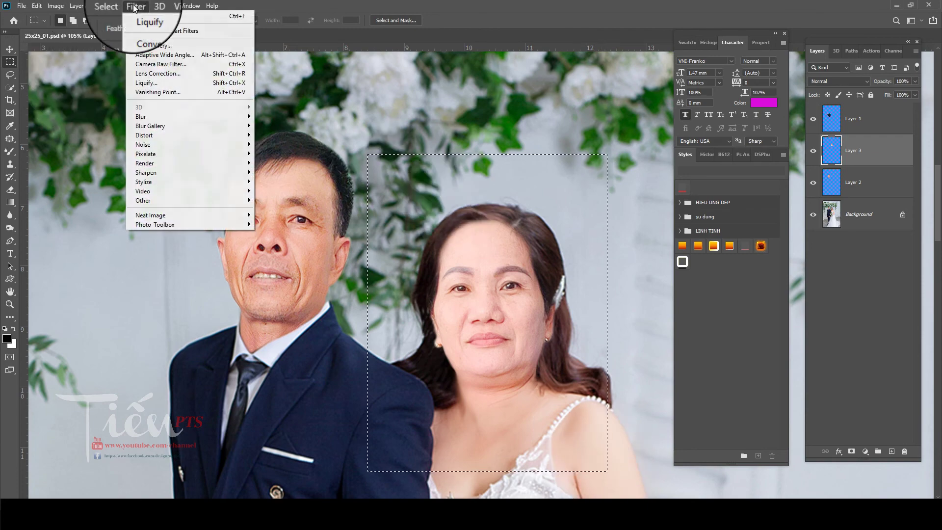
{"action": "left_click", "coordinate": [163, 64]}
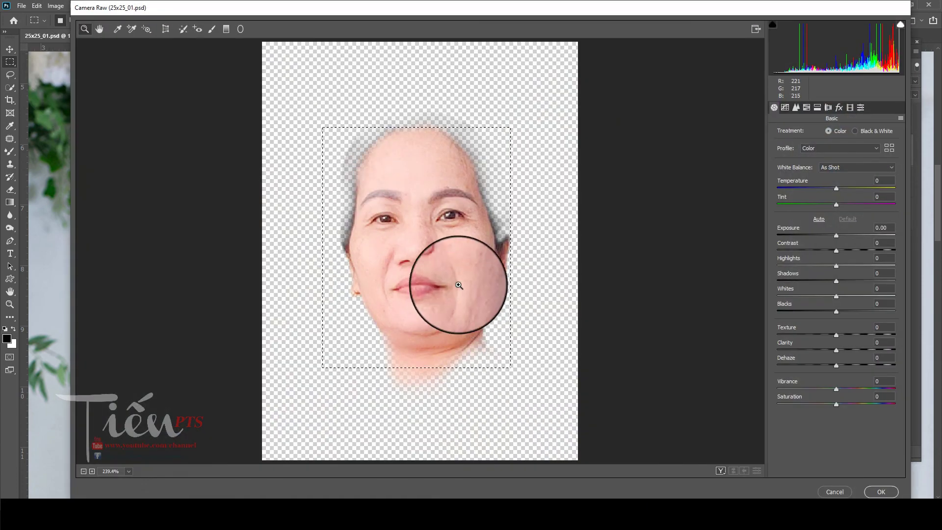
{"action": "left_click", "coordinate": [456, 290]}
{"action": "left_click", "coordinate": [796, 107]}
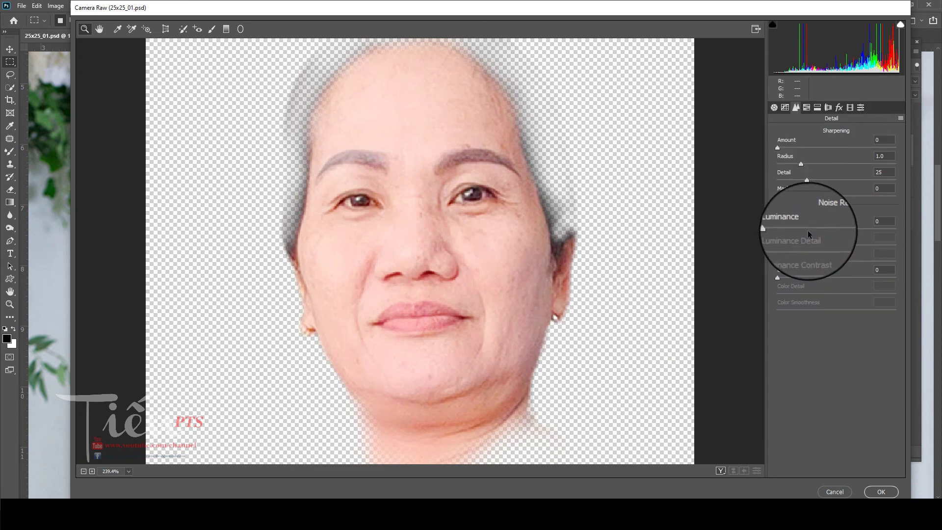
{"action": "left_click_drag", "start_coordinate": [826, 229], "coordinate": [832, 230]}
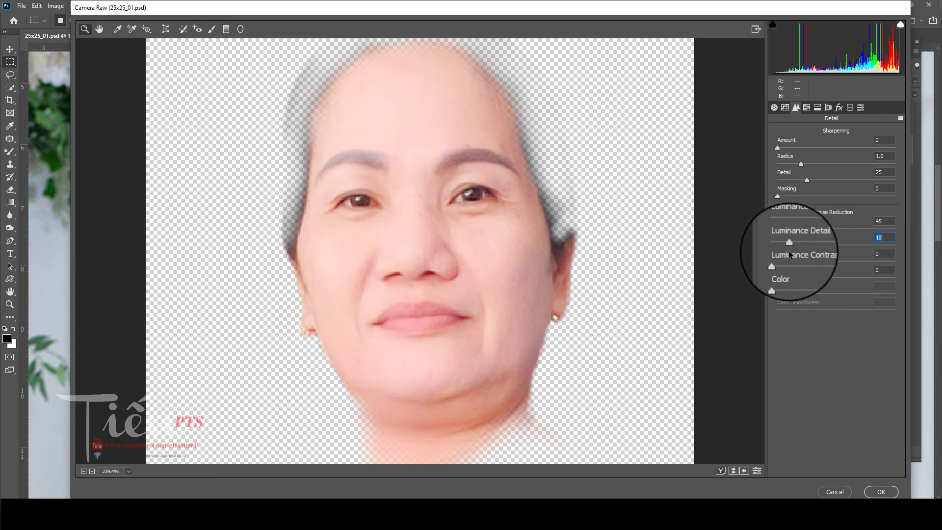
{"action": "mouse_move", "coordinate": [830, 229]}
{"action": "left_mouse_down"}
{"action": "mouse_move", "coordinate": [819, 228]}
{"action": "mouse_move", "coordinate": [827, 229]}
{"action": "left_mouse_up"}
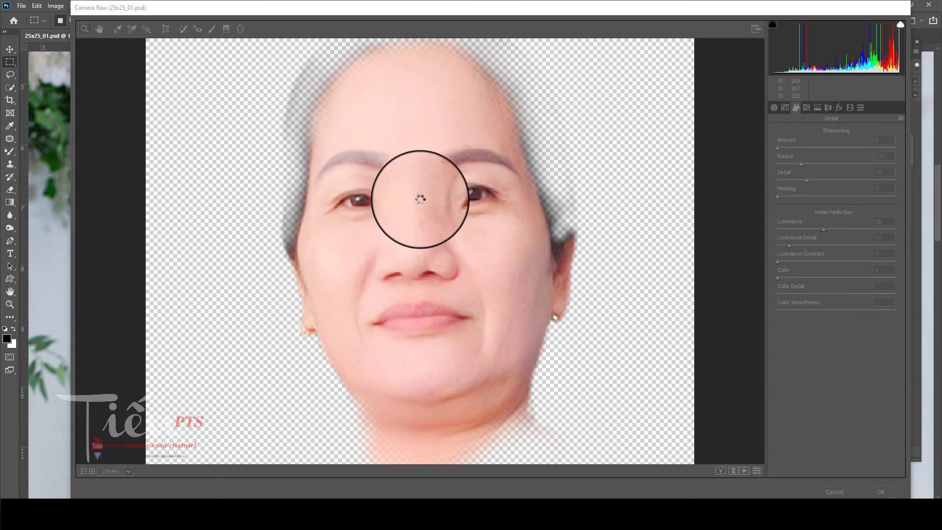
{"action": "key", "text": "Return"}
Step: Lasso a 30 px-feathered band across the woman's neck and adjust its Hue/Saturation saturation
{"action": "scroll", "coordinate": [449, 213], "scroll_direction": "up", "scroll_amount": 2}
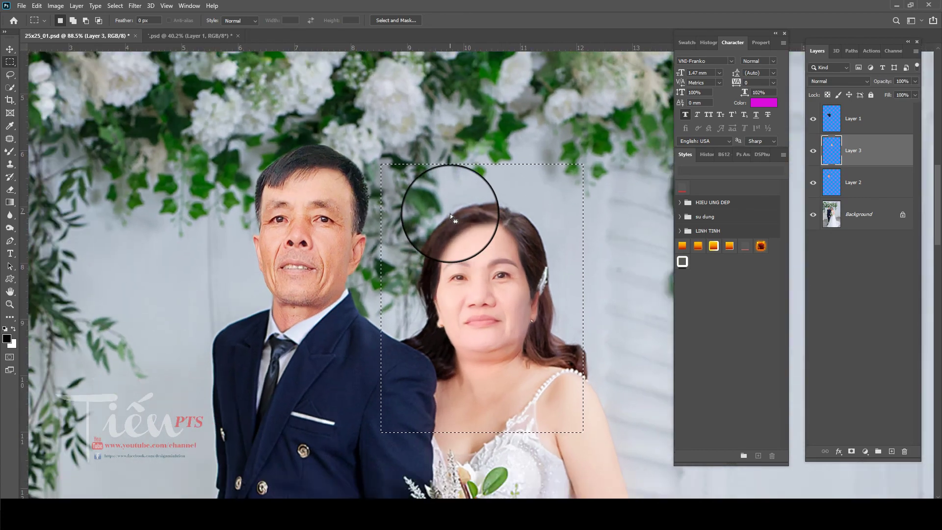
{"action": "scroll", "coordinate": [450, 213], "scroll_direction": "down", "scroll_amount": 1}
{"action": "scroll", "coordinate": [449, 214], "scroll_direction": "up", "scroll_amount": 2}
{"action": "scroll", "coordinate": [453, 367], "scroll_direction": "up", "scroll_amount": 1}
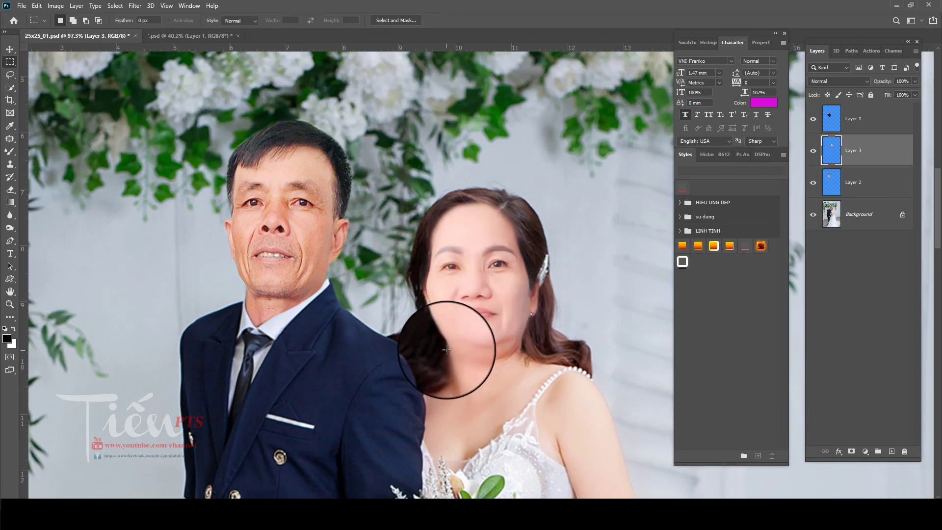
{"action": "key", "text": "l"}
{"action": "mouse_move", "coordinate": [431, 350]}
{"action": "left_mouse_down"}
{"action": "mouse_move", "coordinate": [533, 370]}
{"action": "mouse_move", "coordinate": [431, 350]}
{"action": "left_mouse_up"}
{"action": "key", "text": "ctrl+u"}
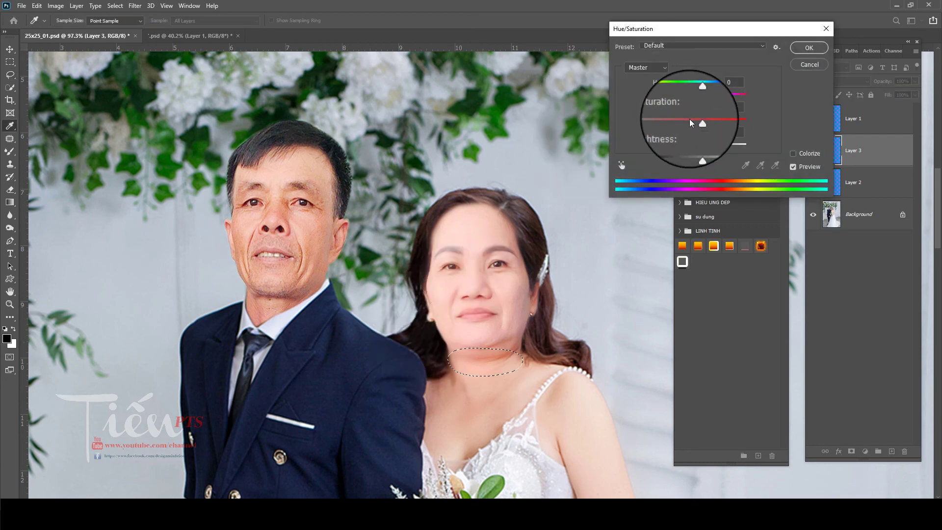
{"action": "key", "text": "Return"}
{"action": "scroll", "coordinate": [602, 134], "scroll_direction": "down", "scroll_amount": 3}
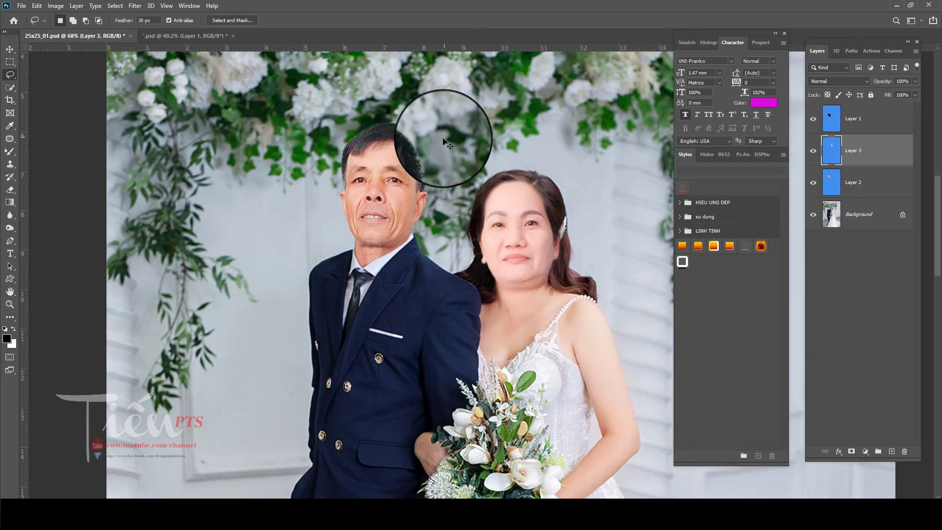
{"action": "scroll", "coordinate": [368, 168], "scroll_direction": "up", "scroll_amount": 2}
{"action": "scroll", "coordinate": [406, 220], "scroll_direction": "up", "scroll_amount": 2}
{"action": "key", "text": "v"}
{"action": "scroll", "coordinate": [406, 220], "scroll_direction": "down", "scroll_amount": 2}
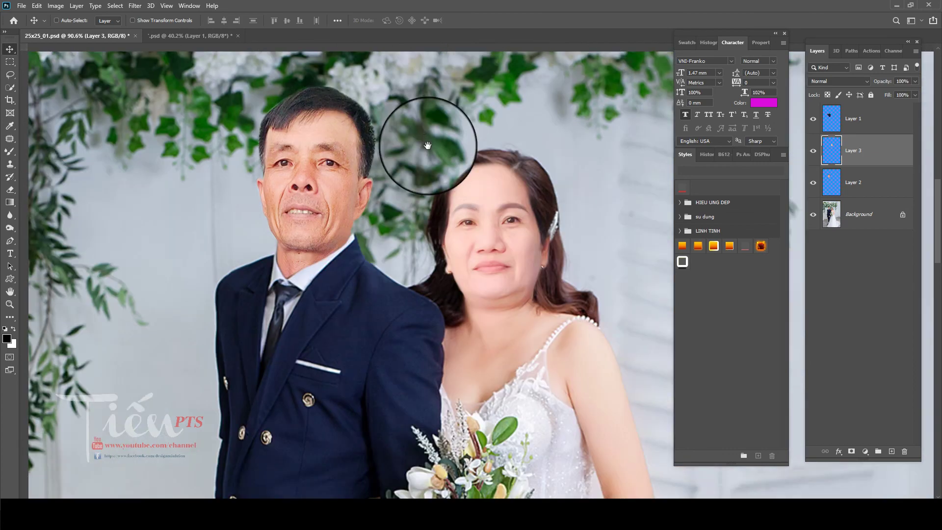
{"action": "scroll", "coordinate": [402, 222], "scroll_direction": "up", "scroll_amount": 3}
{"action": "scroll", "coordinate": [408, 224], "scroll_direction": "up", "scroll_amount": 2}
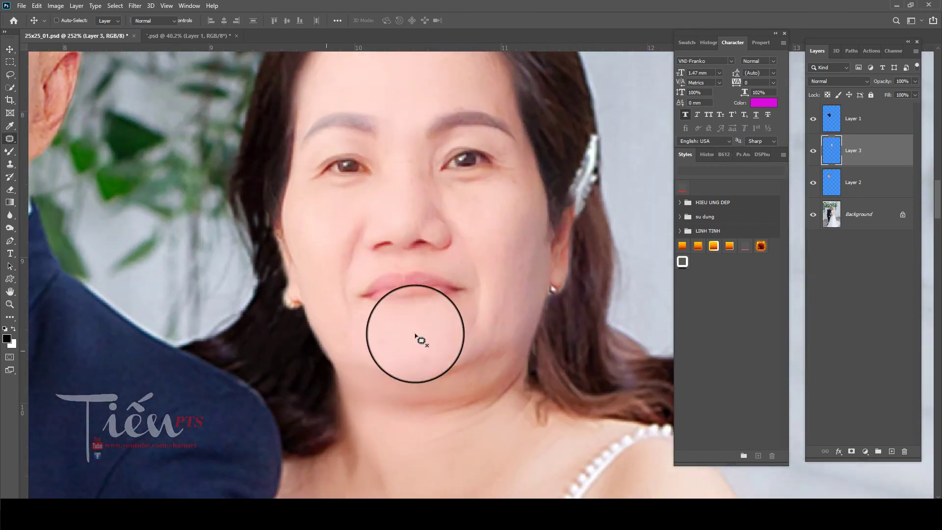
Step: Select the bride's lips with a 5 px feather and shift Color Balance Magenta/Green to -40
{"action": "key", "text": "j"}
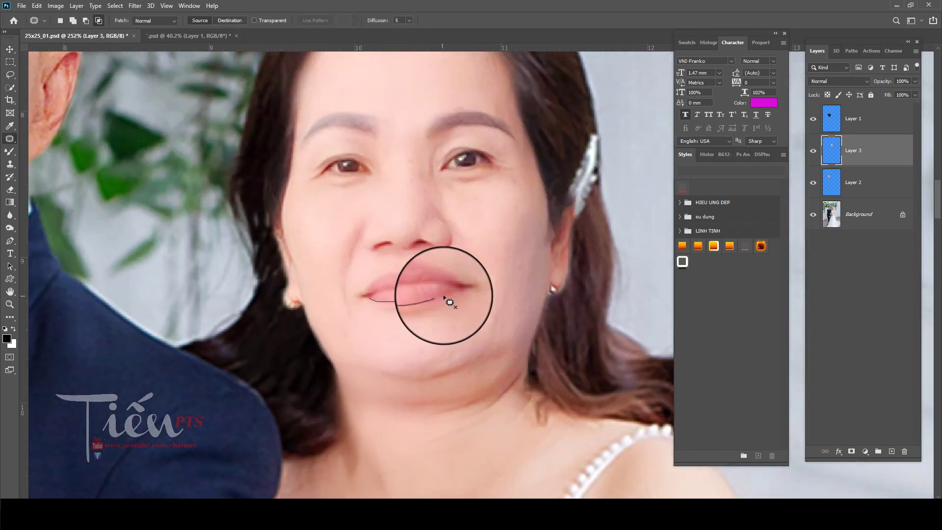
{"action": "mouse_move", "coordinate": [449, 282]}
{"action": "left_mouse_down"}
{"action": "mouse_move", "coordinate": [416, 273]}
{"action": "mouse_move", "coordinate": [379, 280]}
{"action": "mouse_move", "coordinate": [366, 296]}
{"action": "left_mouse_up"}
{"action": "key", "text": "shift+F6"}
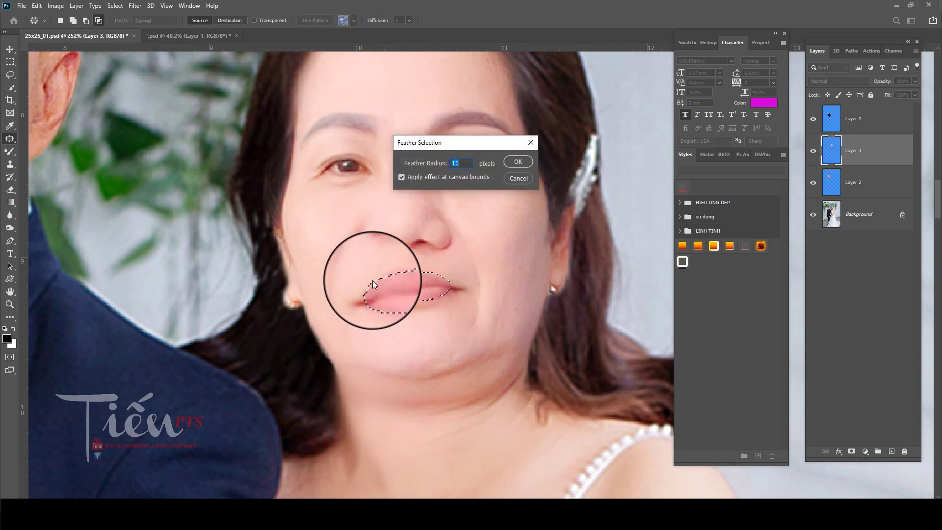
{"action": "type", "text": "5"}
{"action": "key", "text": "Return"}
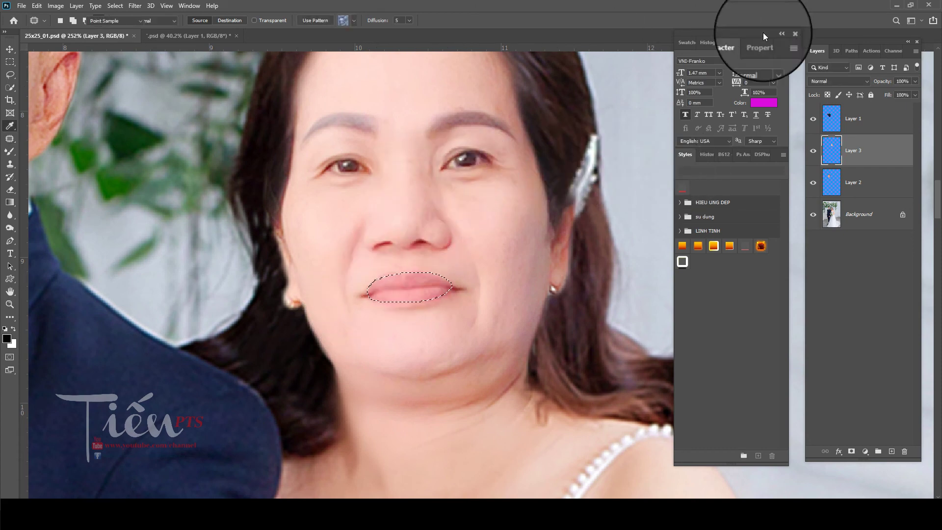
{"action": "key", "text": "ctrl+b"}
{"action": "mouse_move", "coordinate": [666, 88]}
{"action": "left_mouse_down"}
{"action": "mouse_move", "coordinate": [656, 88]}
{"action": "mouse_move", "coordinate": [685, 79]}
{"action": "left_mouse_up"}
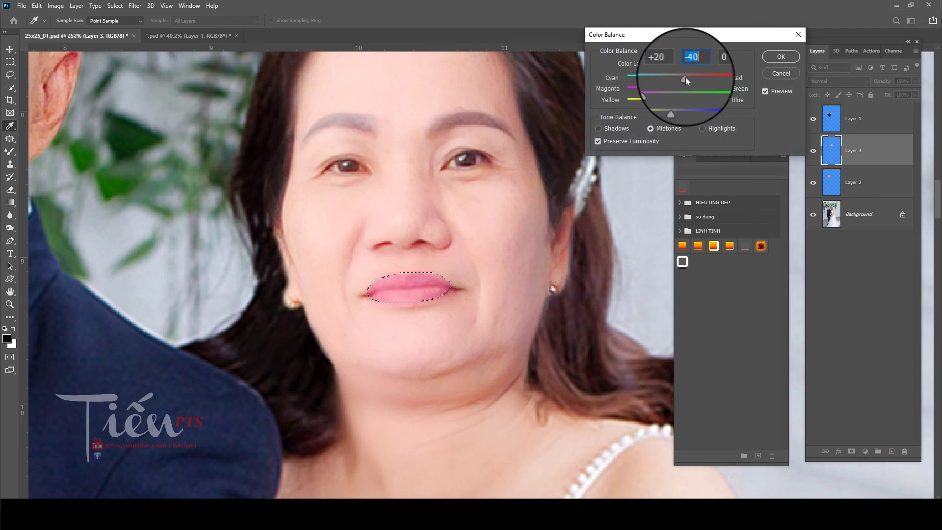
Step: Apply the pinker Color Balance change to the lips and scroll through the layers
{"action": "key", "text": "Return"}
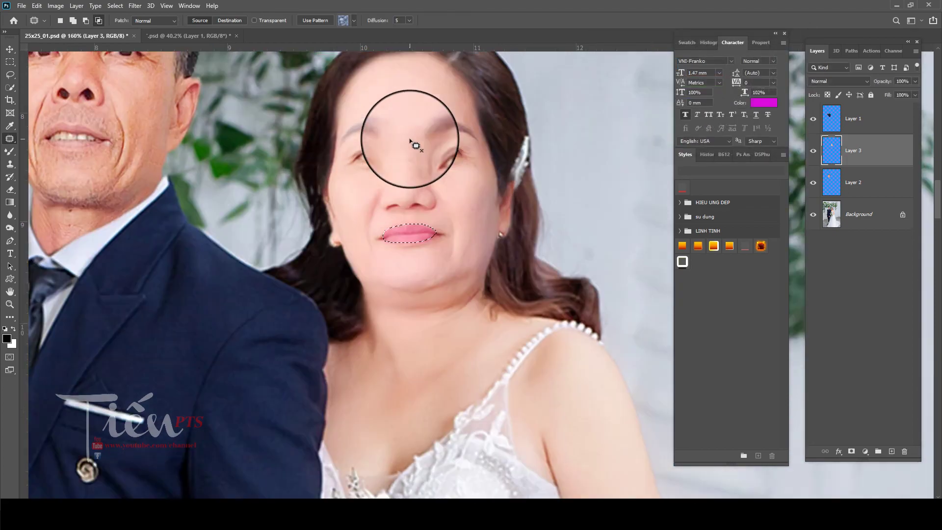
{"action": "scroll", "coordinate": [410, 142], "scroll_direction": "down", "scroll_amount": 5}
{"action": "key", "text": "j"}
{"action": "scroll", "coordinate": [435, 131], "scroll_direction": "down", "scroll_amount": 3}
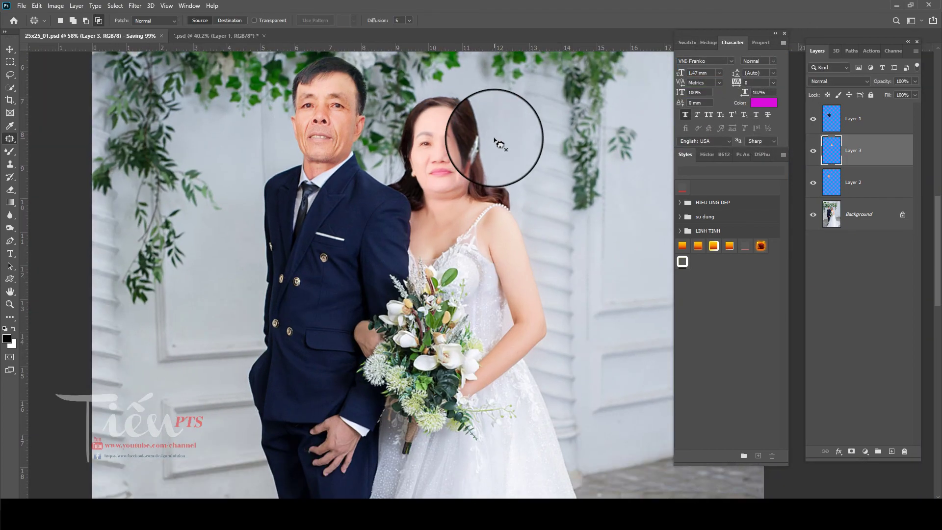
{"action": "scroll", "coordinate": [499, 144], "scroll_direction": "down", "scroll_amount": 2}
{"action": "scroll", "coordinate": [498, 143], "scroll_direction": "down", "scroll_amount": 1}
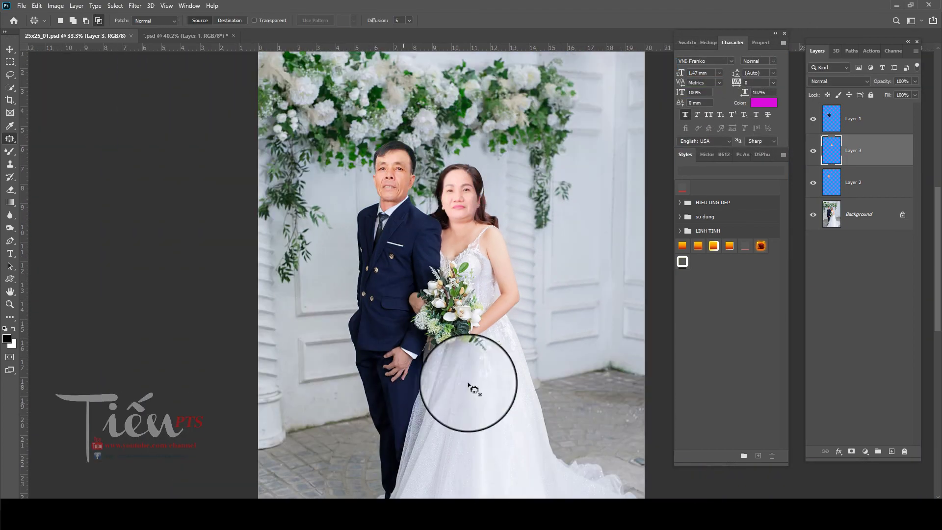
{"action": "scroll", "coordinate": [466, 198], "scroll_direction": "up", "scroll_amount": 1}
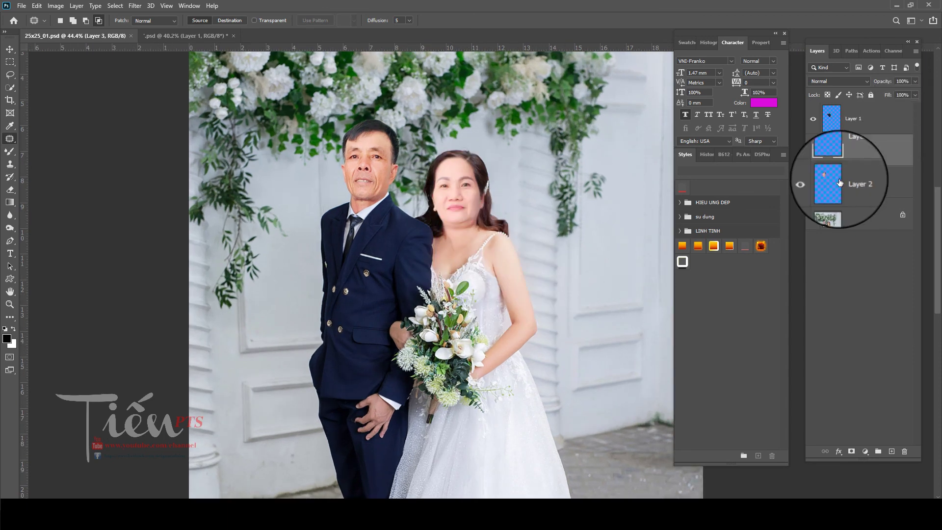
Step: Draw a rectangular selection around the couple's upper bodies on the Background layer, then open the Filter menu
{"action": "left_click", "coordinate": [854, 218]}
{"action": "key", "text": "m"}
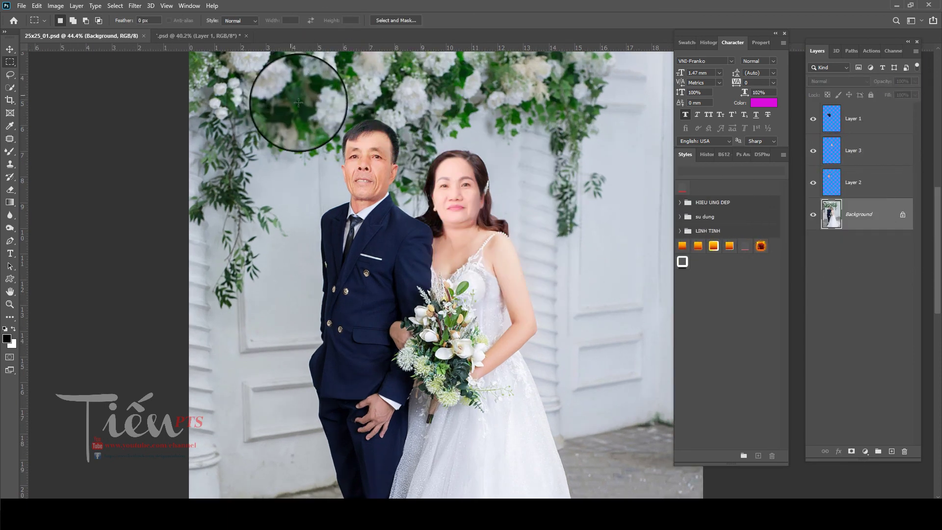
{"action": "left_click_drag", "start_coordinate": [294, 98], "coordinate": [594, 432]}
{"action": "left_click", "coordinate": [135, 6]}
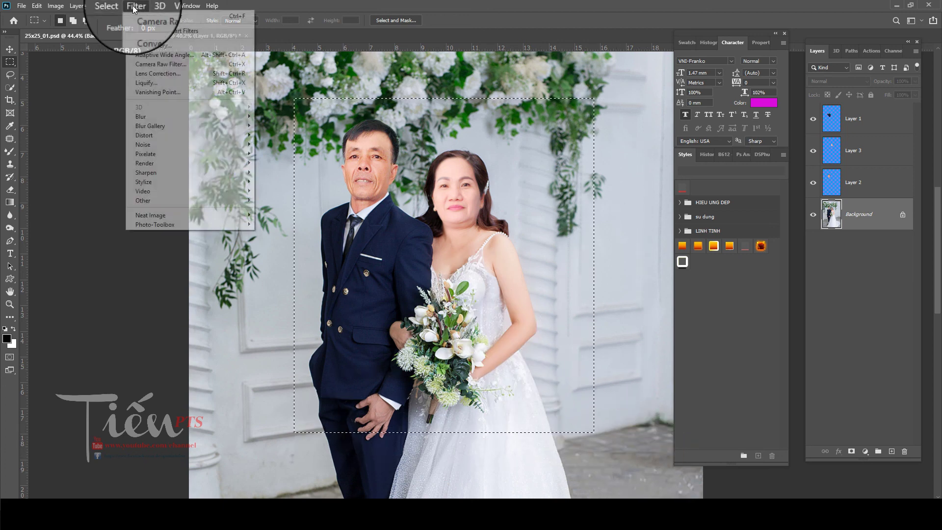
Step: In Liquify, Forward Warp the bride's upper arm and forearm inward with brush sizes 700 and 175
{"action": "left_click", "coordinate": [157, 84]}
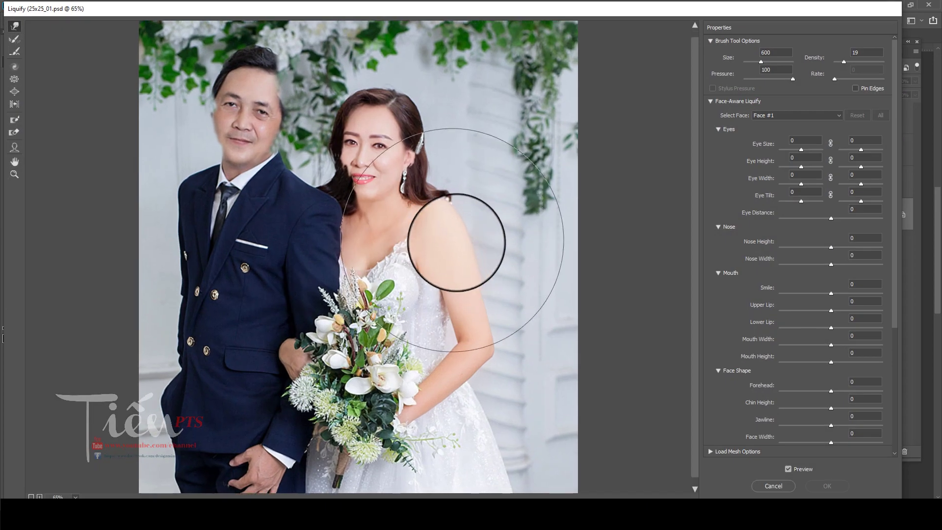
{"action": "key", "text": "bracketright"}
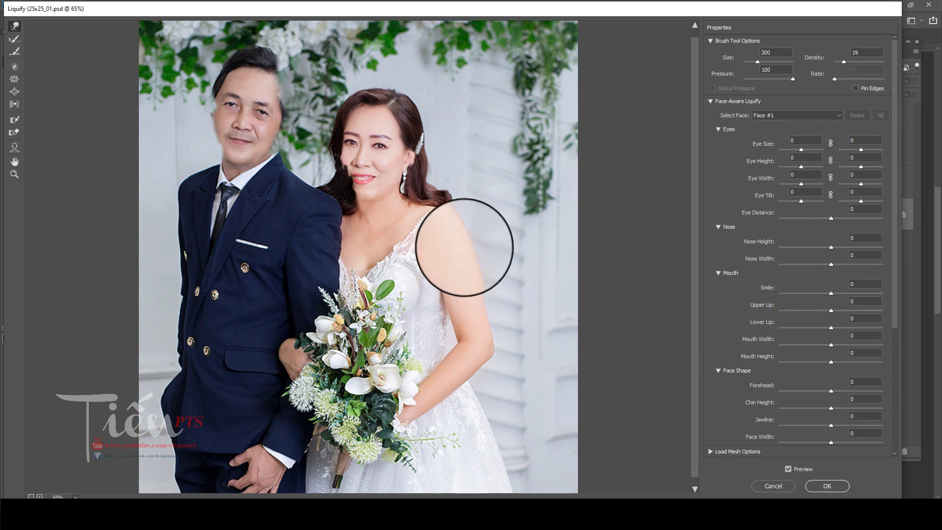
{"action": "mouse_move", "coordinate": [476, 275]}
{"action": "left_mouse_down"}
{"action": "mouse_move", "coordinate": [466, 315]}
{"action": "mouse_move", "coordinate": [460, 305]}
{"action": "mouse_move", "coordinate": [474, 314]}
{"action": "left_mouse_up"}
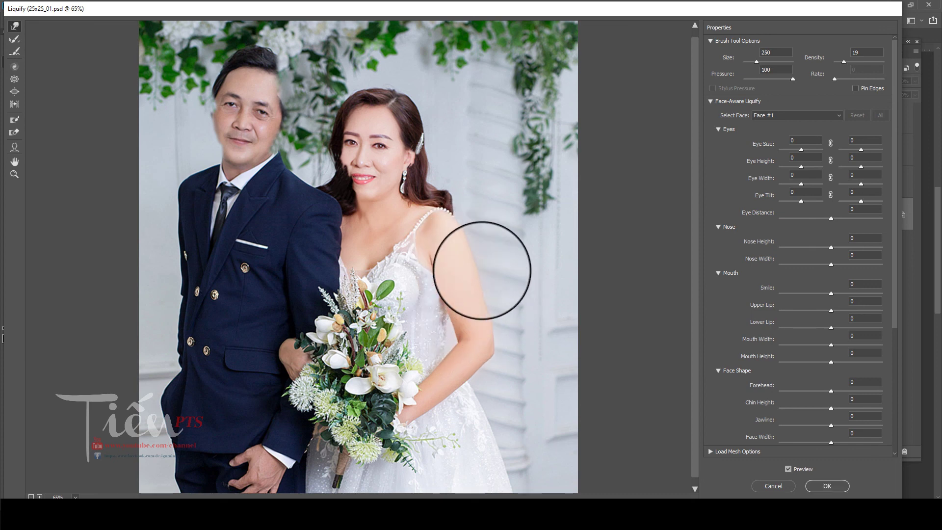
{"action": "key", "text": "bracketleft"}
{"action": "key", "text": "bracketleft"}
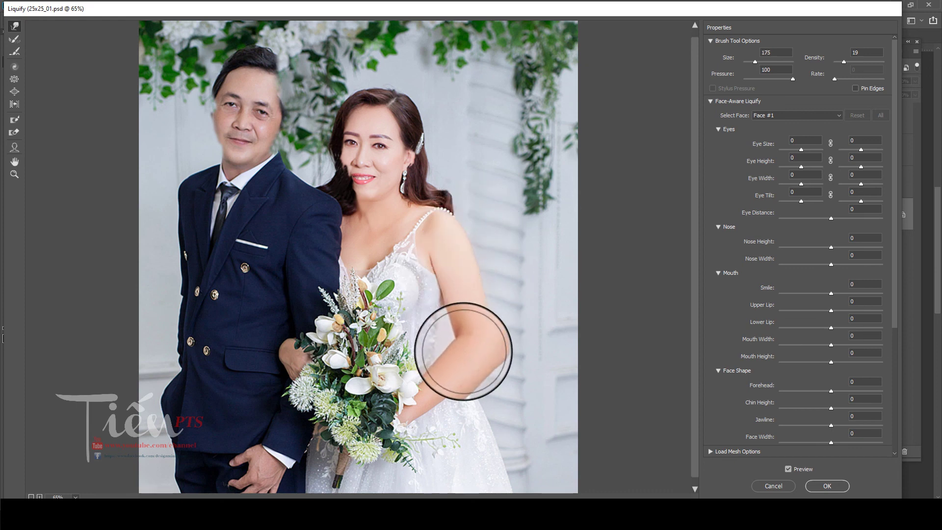
{"action": "mouse_move", "coordinate": [455, 370]}
{"action": "left_mouse_down"}
{"action": "mouse_move", "coordinate": [480, 366]}
{"action": "mouse_move", "coordinate": [457, 388]}
{"action": "mouse_move", "coordinate": [471, 320]}
{"action": "left_mouse_up"}
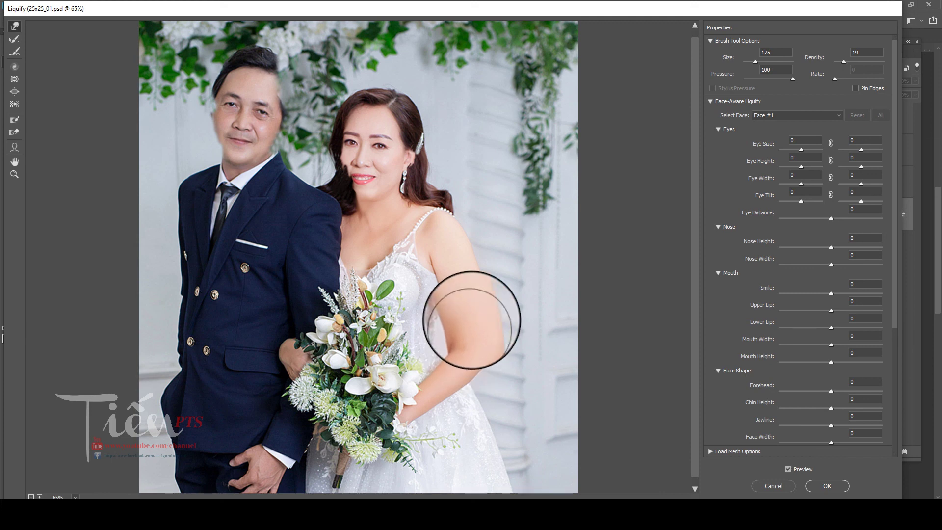
{"action": "mouse_move", "coordinate": [446, 276]}
{"action": "left_mouse_down"}
{"action": "mouse_move", "coordinate": [480, 290]}
{"action": "mouse_move", "coordinate": [448, 352]}
{"action": "left_mouse_up"}
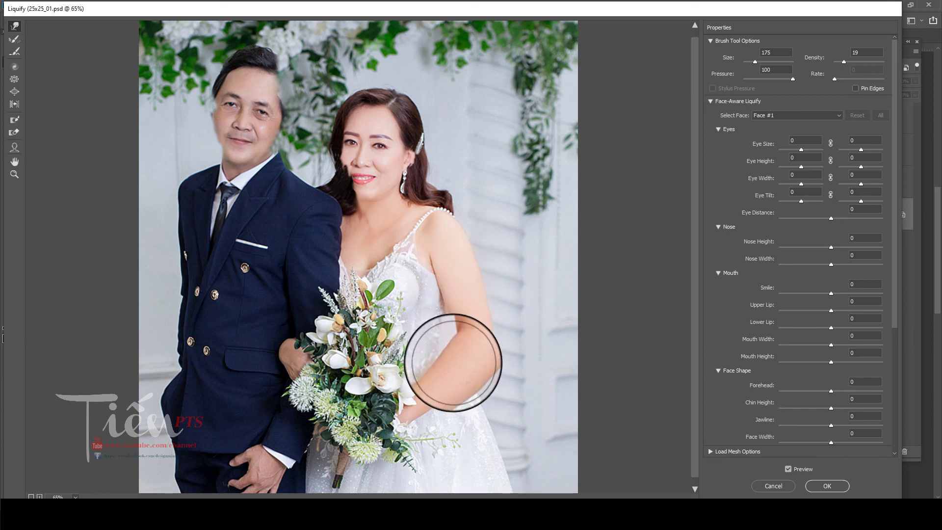
{"action": "left_click_drag", "start_coordinate": [452, 235], "coordinate": [411, 172]}
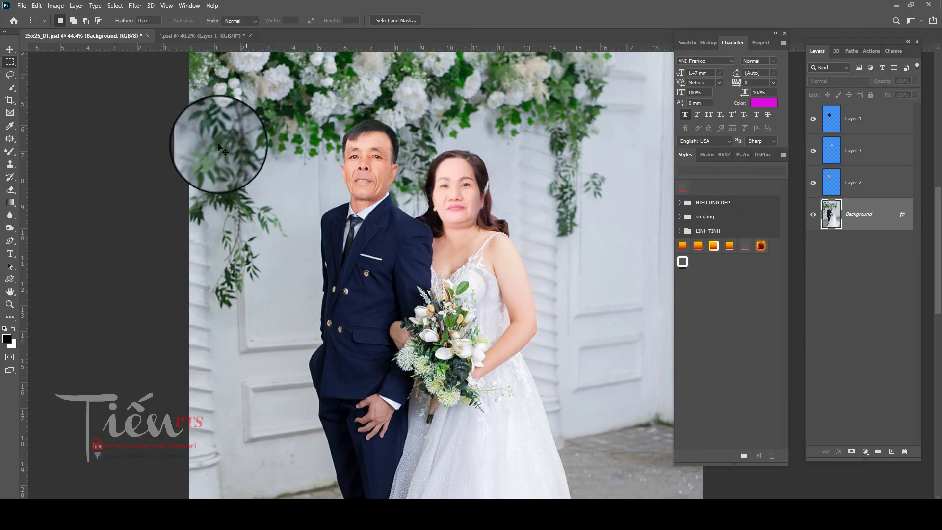
Step: Make Layer 2 with the man's face active and adjust its saturation via Hue/Saturation
{"action": "scroll", "coordinate": [221, 150], "scroll_direction": "up", "scroll_amount": 2}
{"action": "key", "text": "v"}
{"action": "right_click", "coordinate": [410, 190]}
{"action": "left_click", "coordinate": [422, 196]}
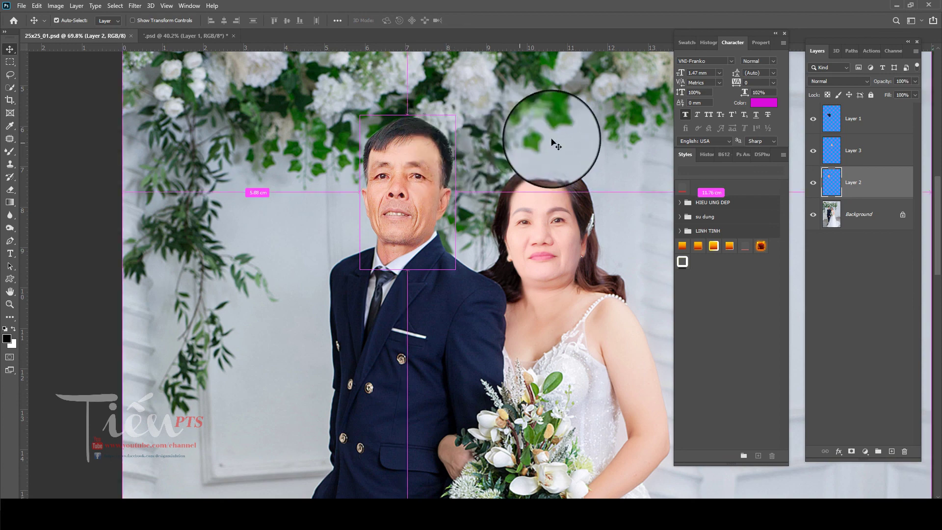
{"action": "key", "text": "ctrl+u"}
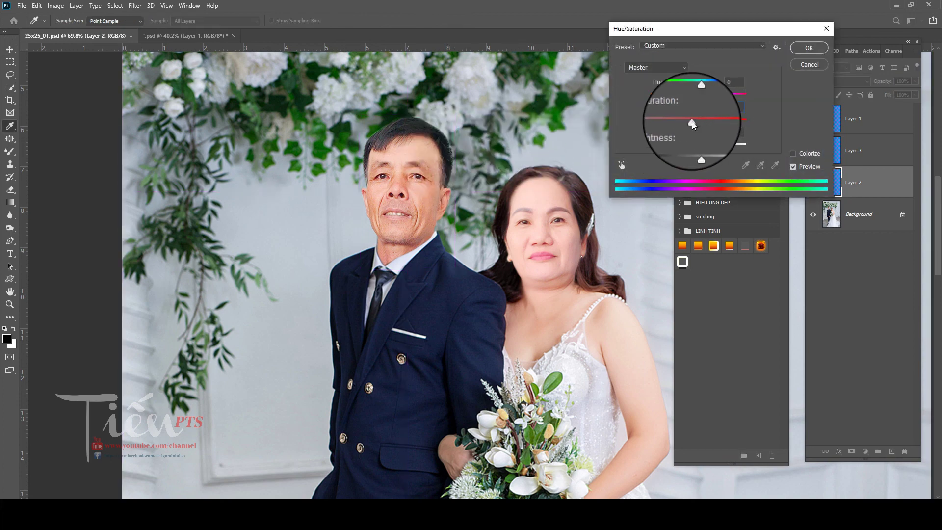
{"action": "key", "text": "Return"}
Step: Save 25x25_01.psd and zoom out to view the whole portrait
{"action": "key", "text": "ctrl+minus"}
{"action": "key", "text": "ctrl+minus"}
{"action": "key", "text": "ctrl+minus"}
{"action": "key", "text": "ctrl+s"}
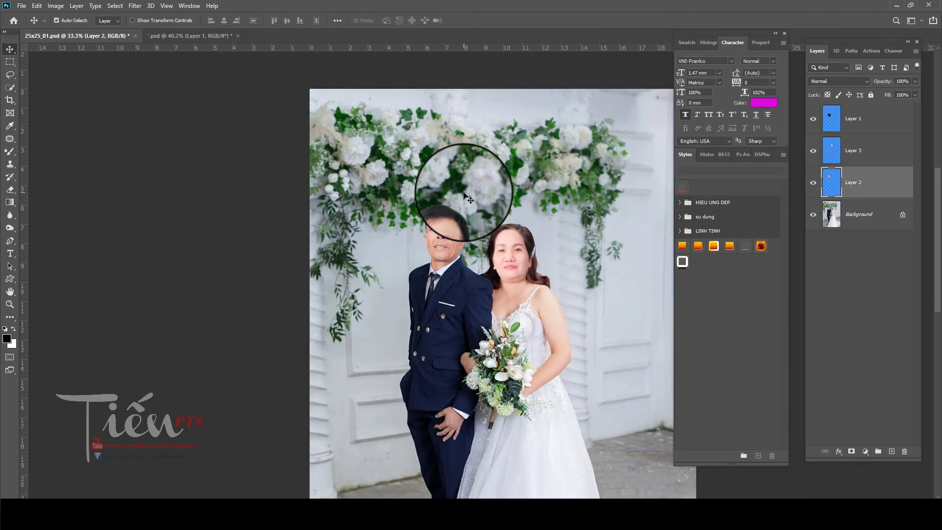
{"action": "scroll", "coordinate": [500, 236], "scroll_direction": "down", "scroll_amount": 2}
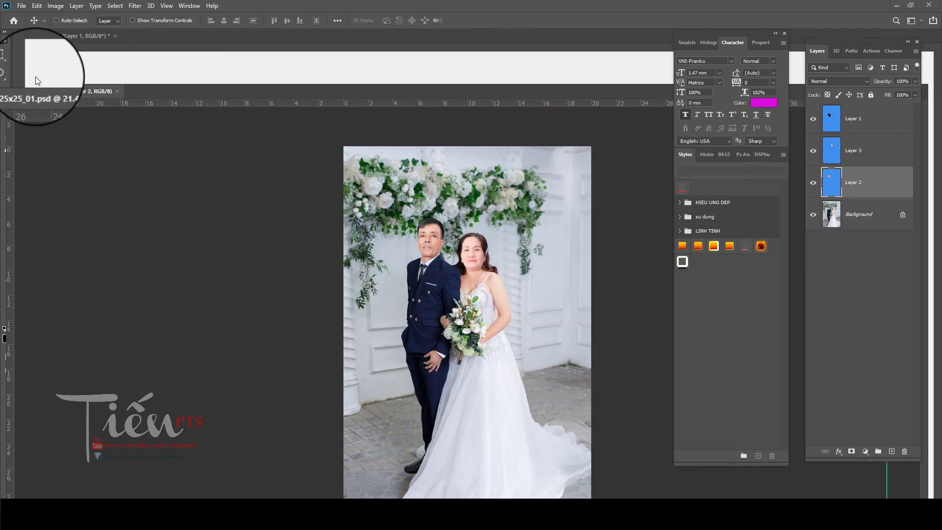
Step: Float the 25x25_01.psd window beside the original couple photo for comparison, then stop recording
{"action": "left_click_drag", "start_coordinate": [54, 36], "coordinate": [38, 81]}
{"action": "scroll", "coordinate": [505, 175], "scroll_direction": "down", "scroll_amount": 2}
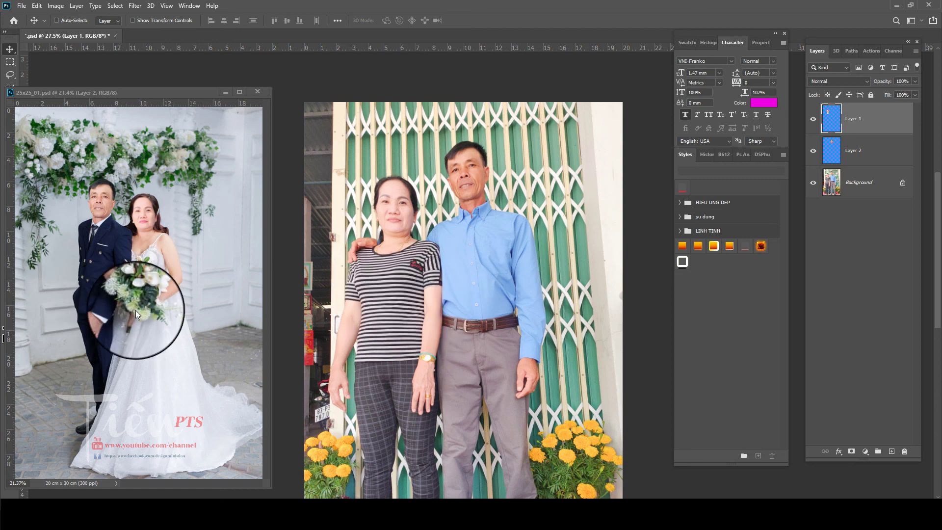
{"action": "scroll", "coordinate": [442, 246], "scroll_direction": "down", "scroll_amount": 1}
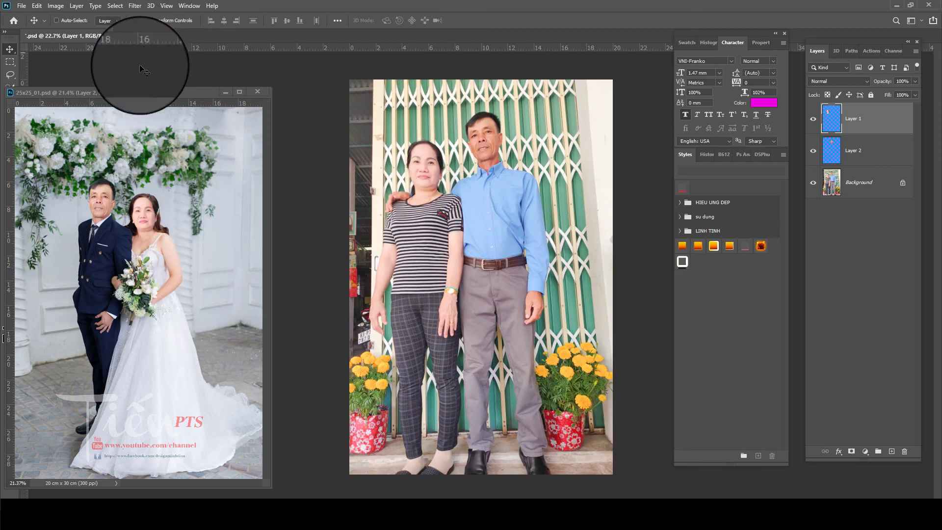
{"action": "left_click_drag", "start_coordinate": [147, 92], "coordinate": [252, 67]}
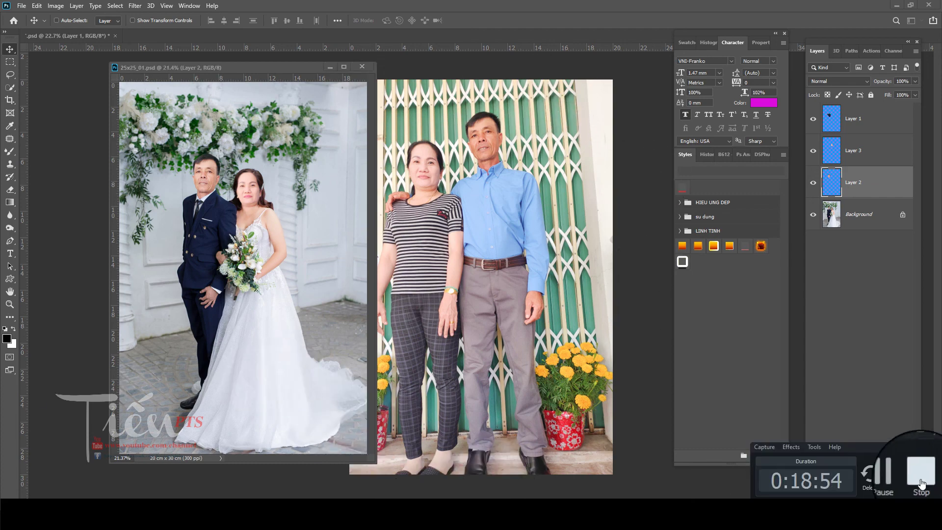
{"action": "left_click", "coordinate": [921, 483]}
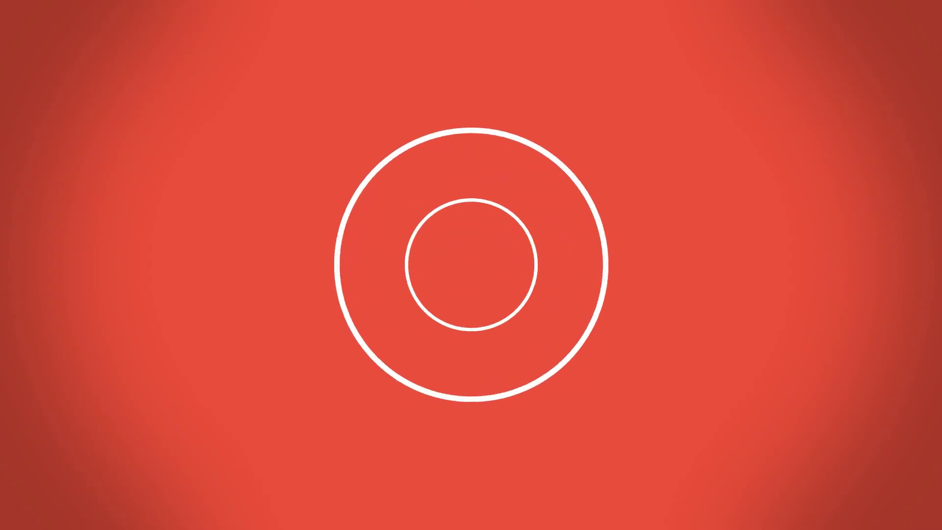